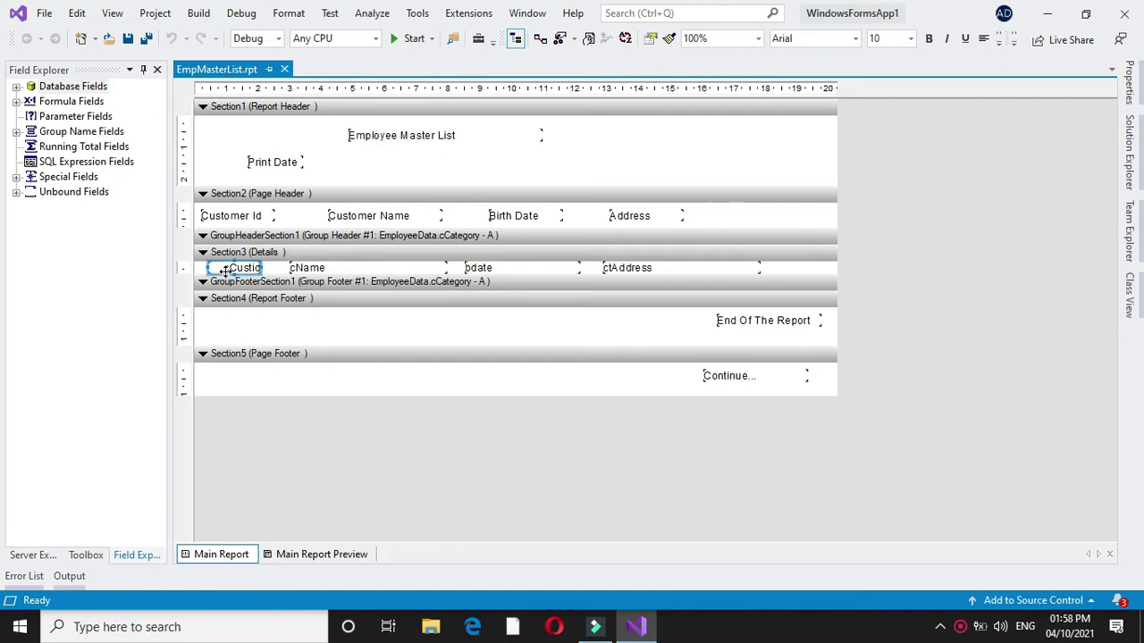
Suppress the cCustid field in the Details section and preview the report.
{"action": "left_click", "coordinate": [247, 219]}
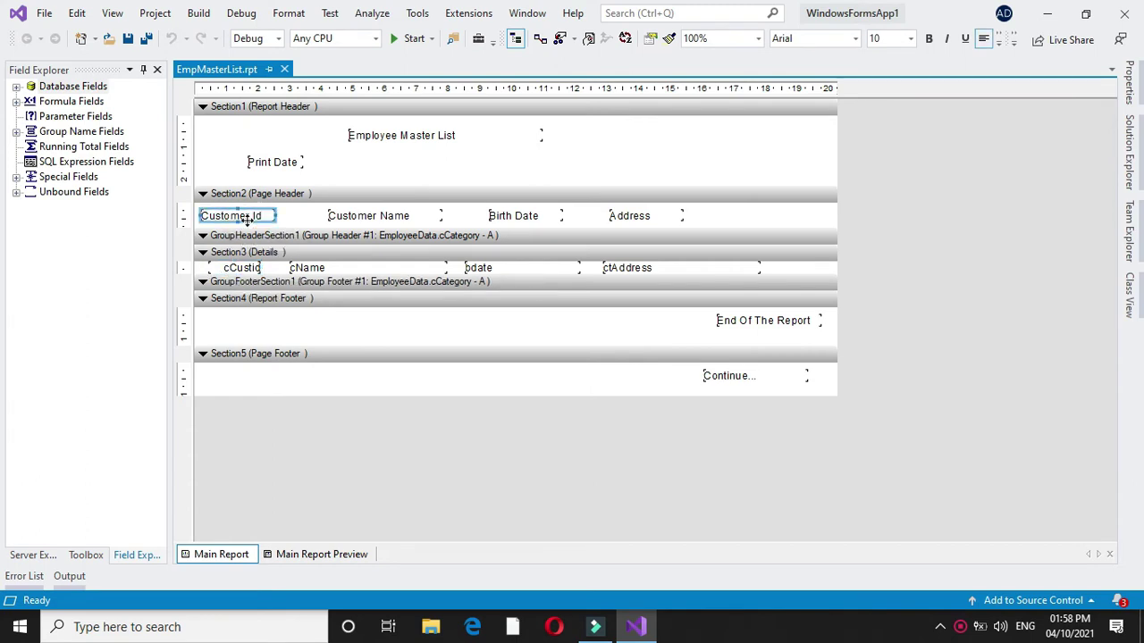
{"action": "left_click", "coordinate": [236, 268]}
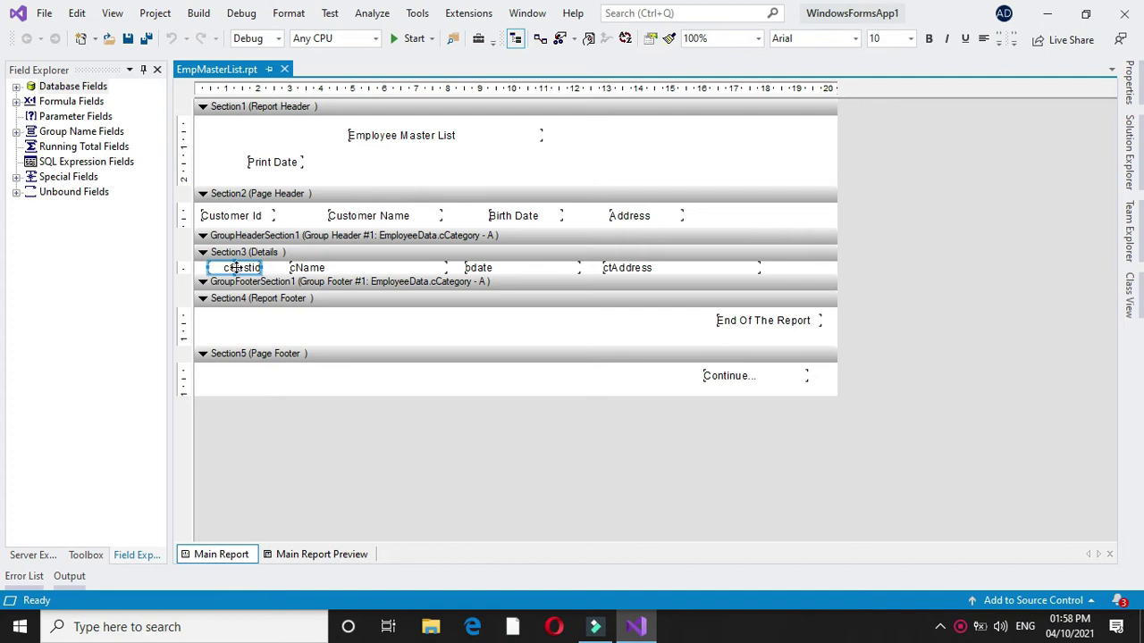
{"action": "right_click", "coordinate": [235, 268]}
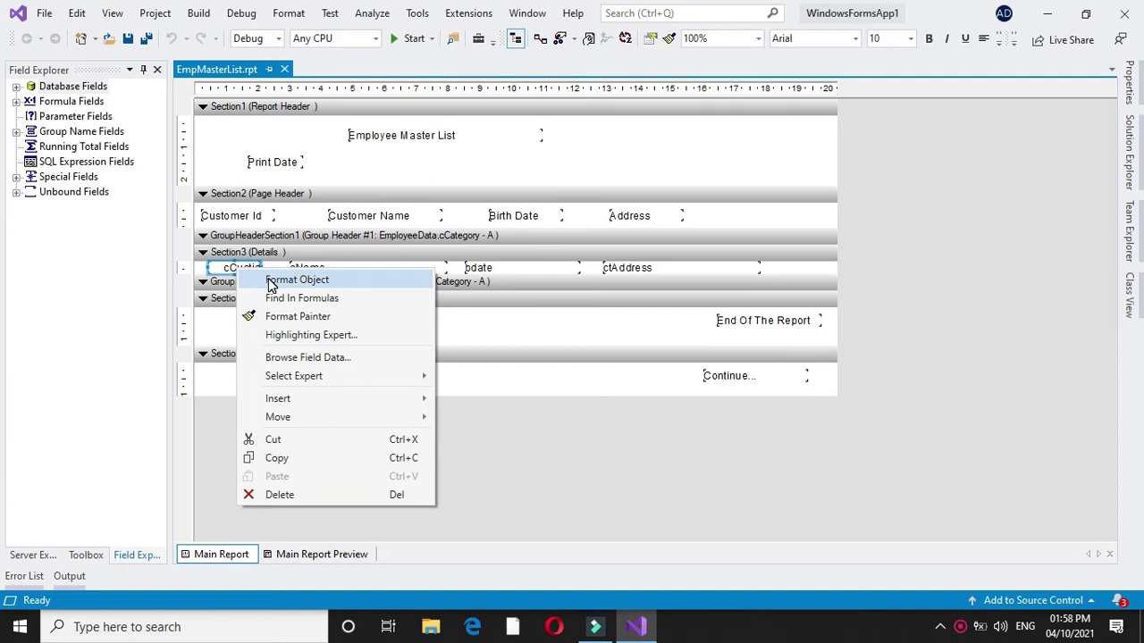
{"action": "left_click", "coordinate": [270, 283]}
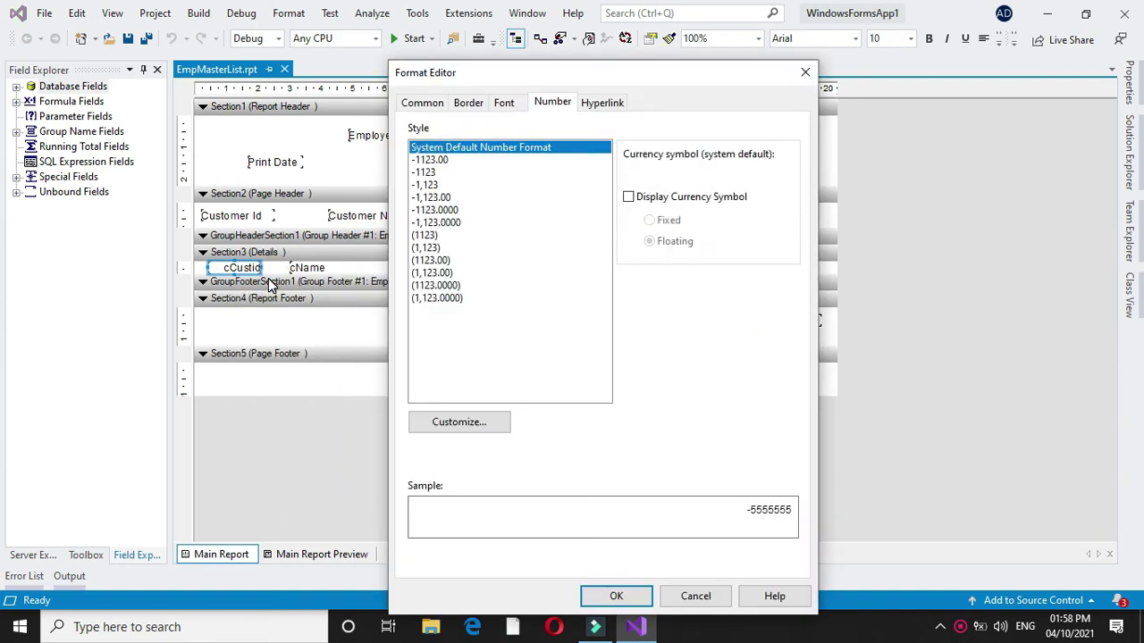
{"action": "left_click", "coordinate": [423, 102]}
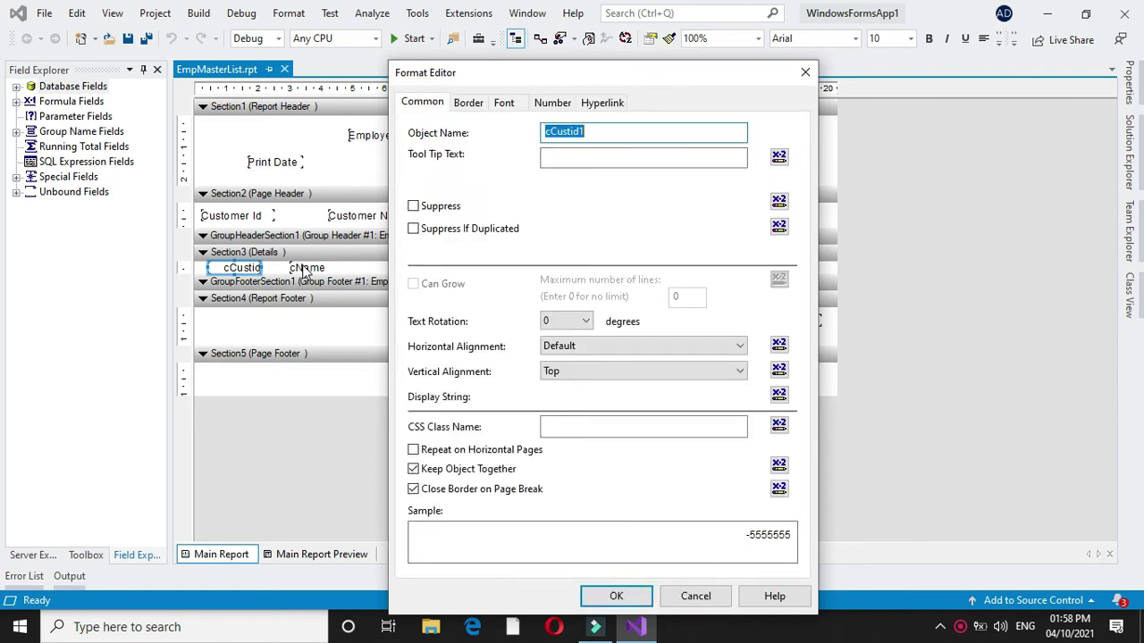
{"action": "left_click", "coordinate": [413, 207]}
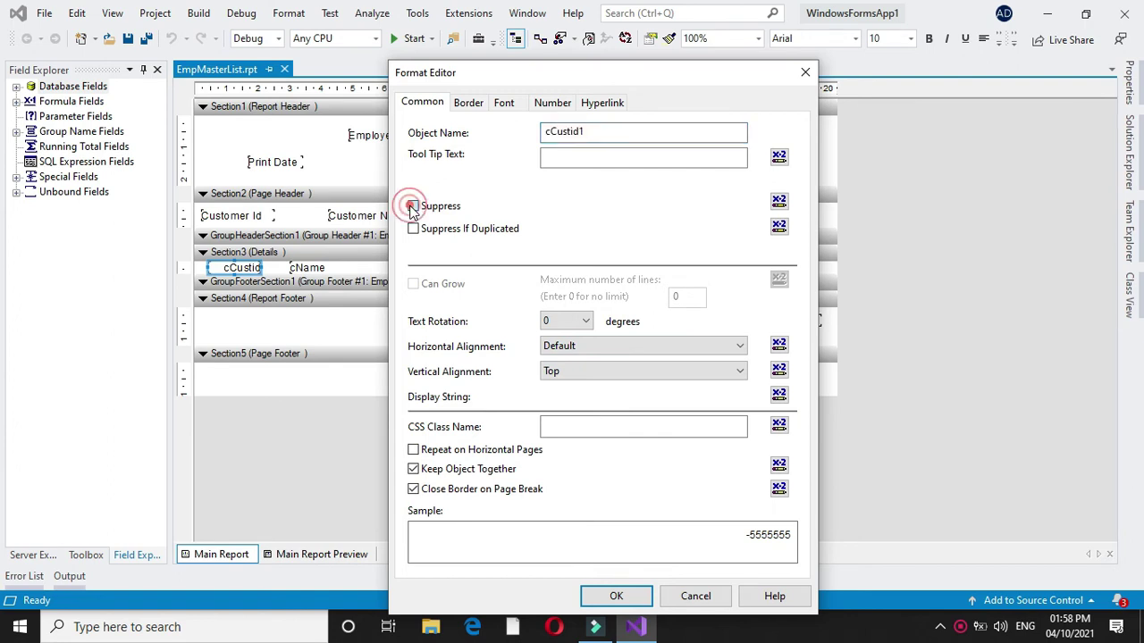
{"action": "left_click", "coordinate": [619, 597]}
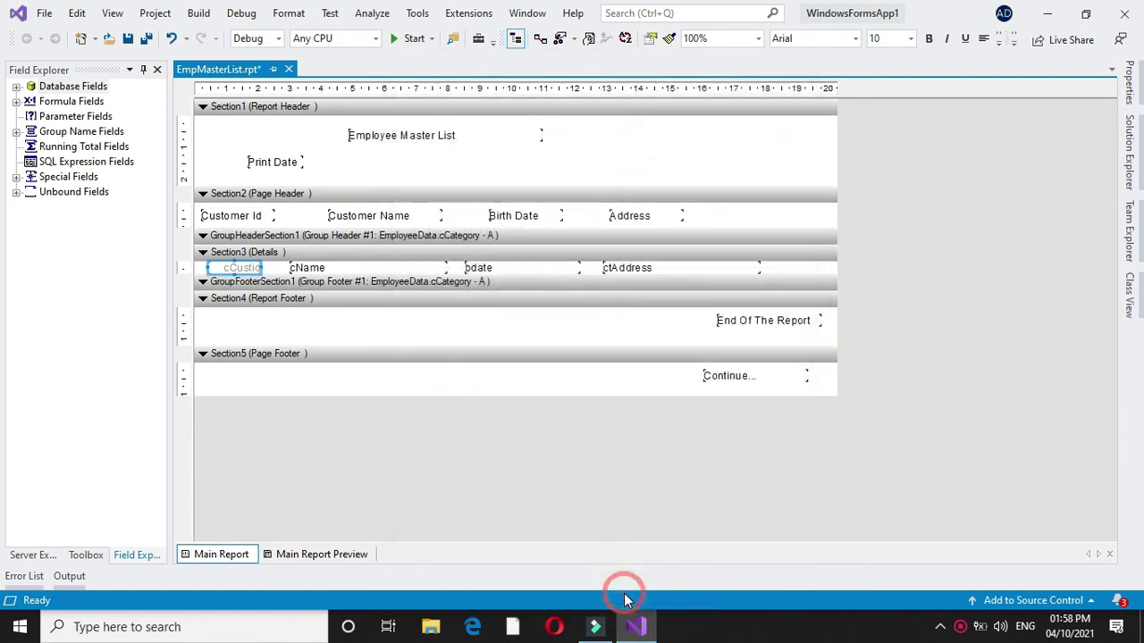
{"action": "left_click", "coordinate": [288, 556]}
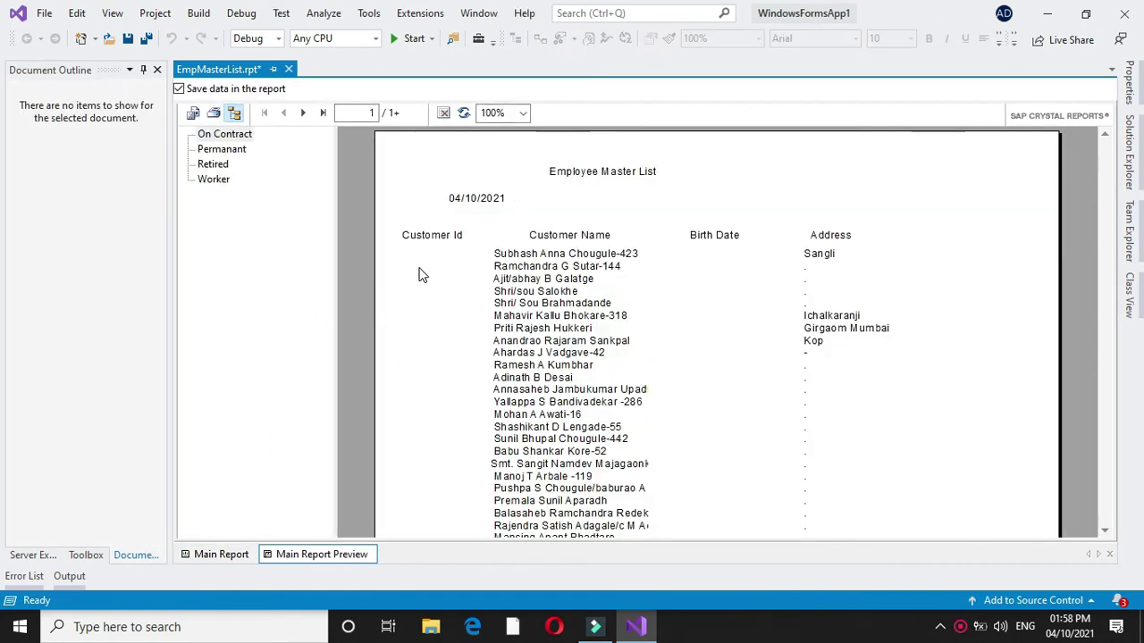
Turn off suppression for the cCustid field, set its horizontal alignment to Left, and check it in the report preview.
{"action": "left_click", "coordinate": [223, 555]}
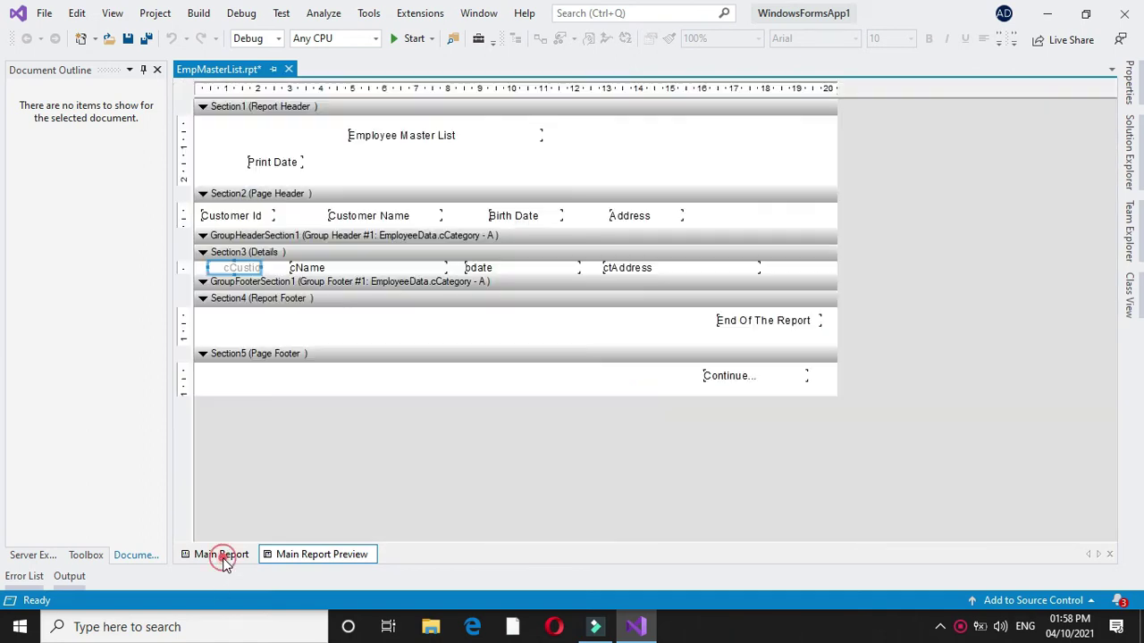
{"action": "right_click", "coordinate": [235, 270]}
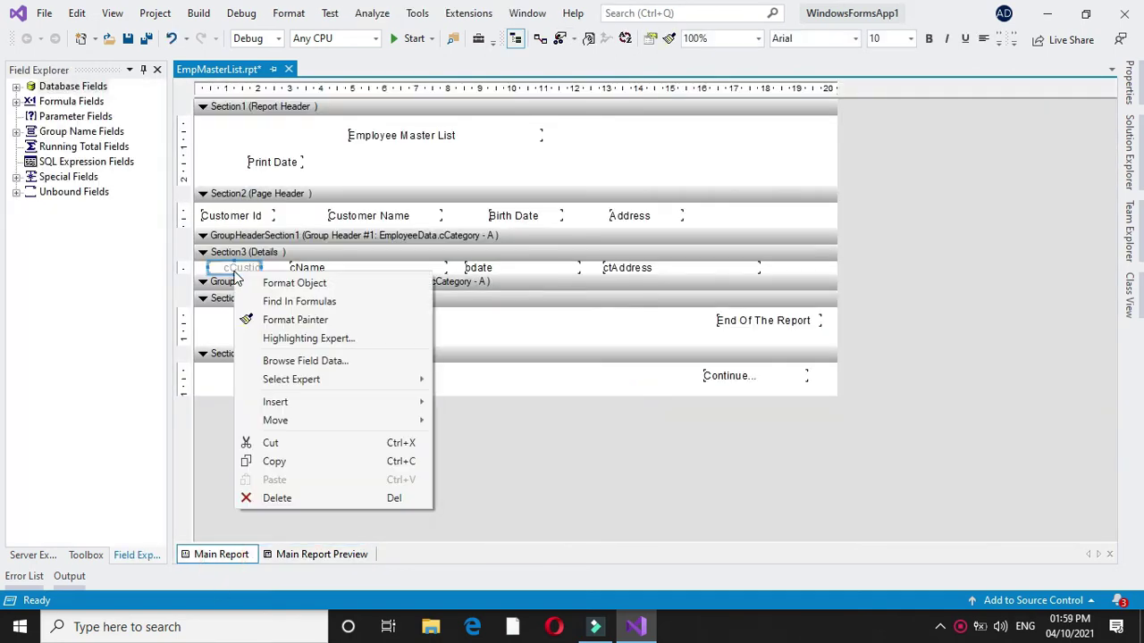
{"action": "left_click", "coordinate": [258, 284]}
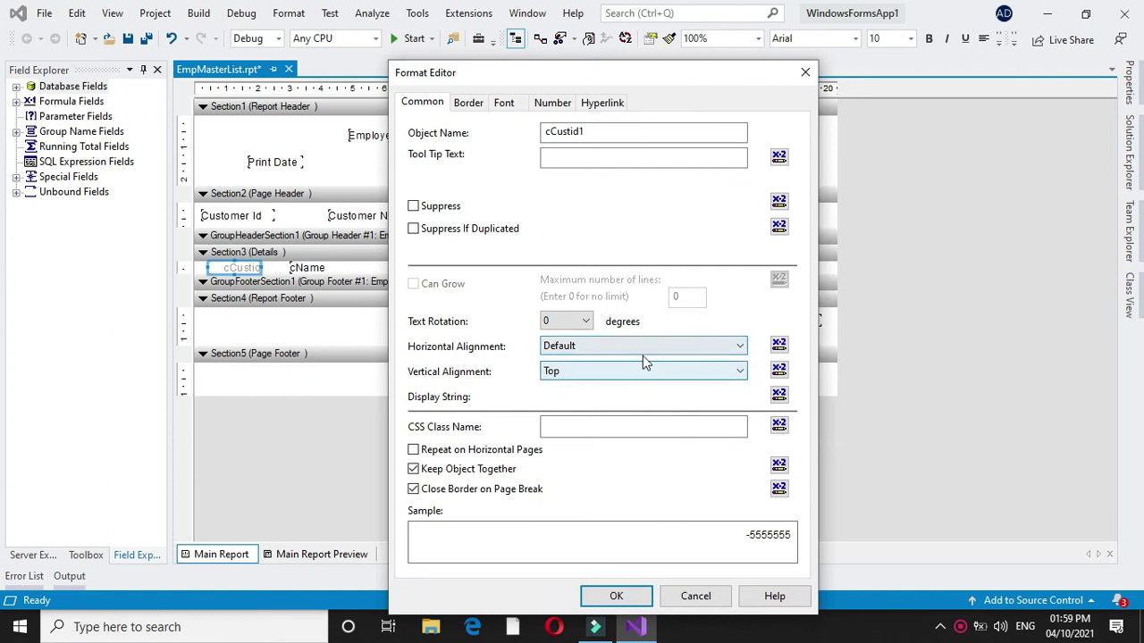
{"action": "left_click", "coordinate": [739, 349]}
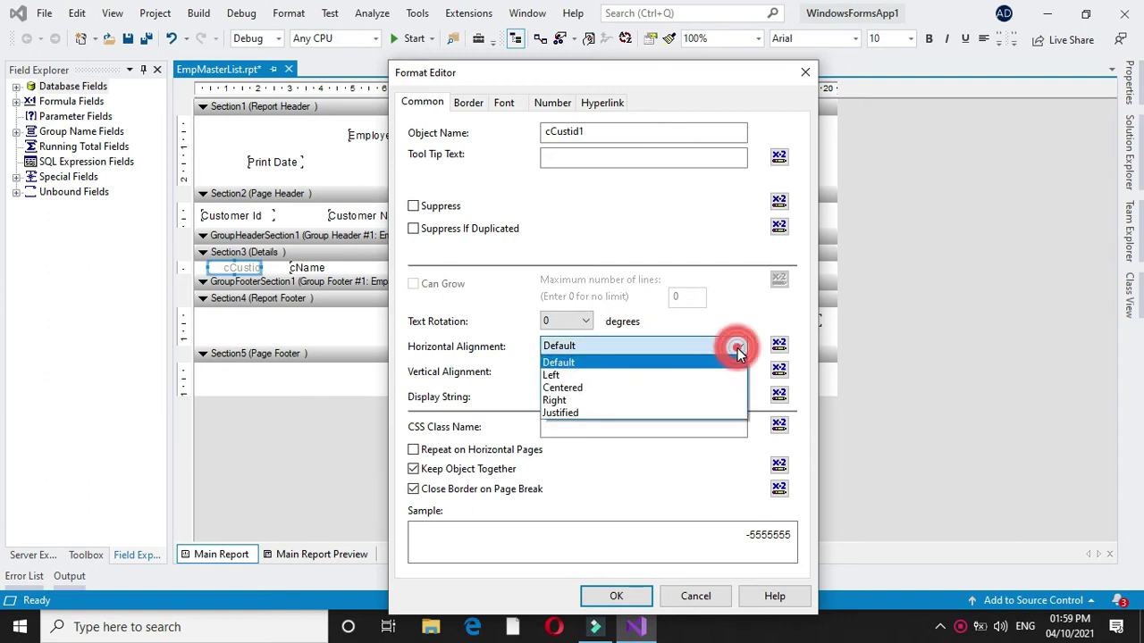
{"action": "left_click", "coordinate": [660, 375]}
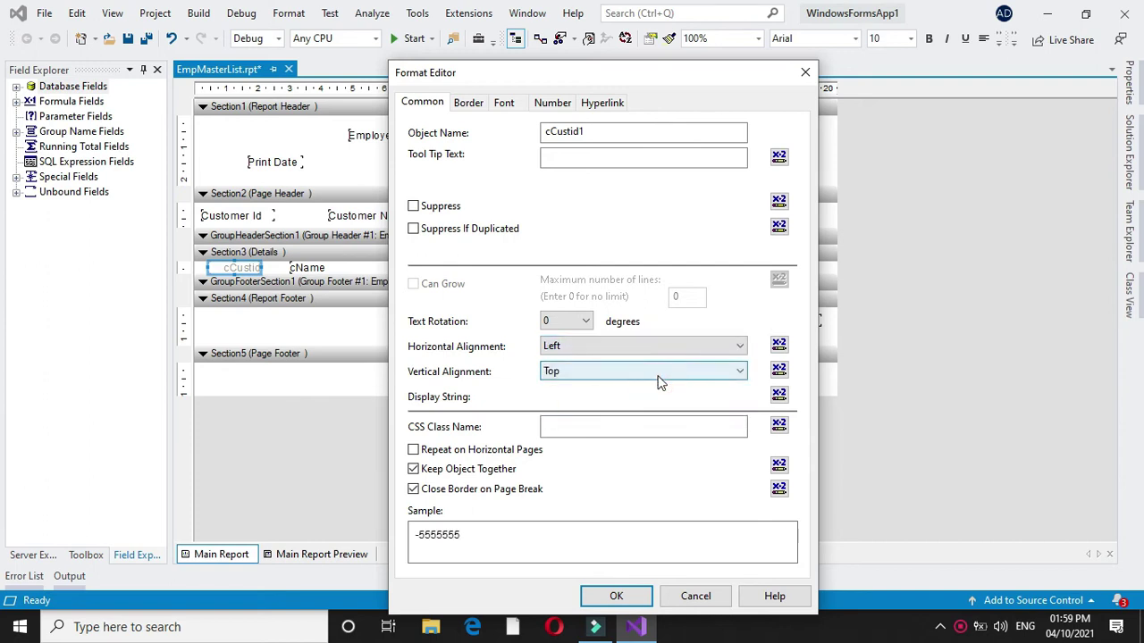
{"action": "left_click", "coordinate": [608, 596]}
{"action": "left_click", "coordinate": [324, 553]}
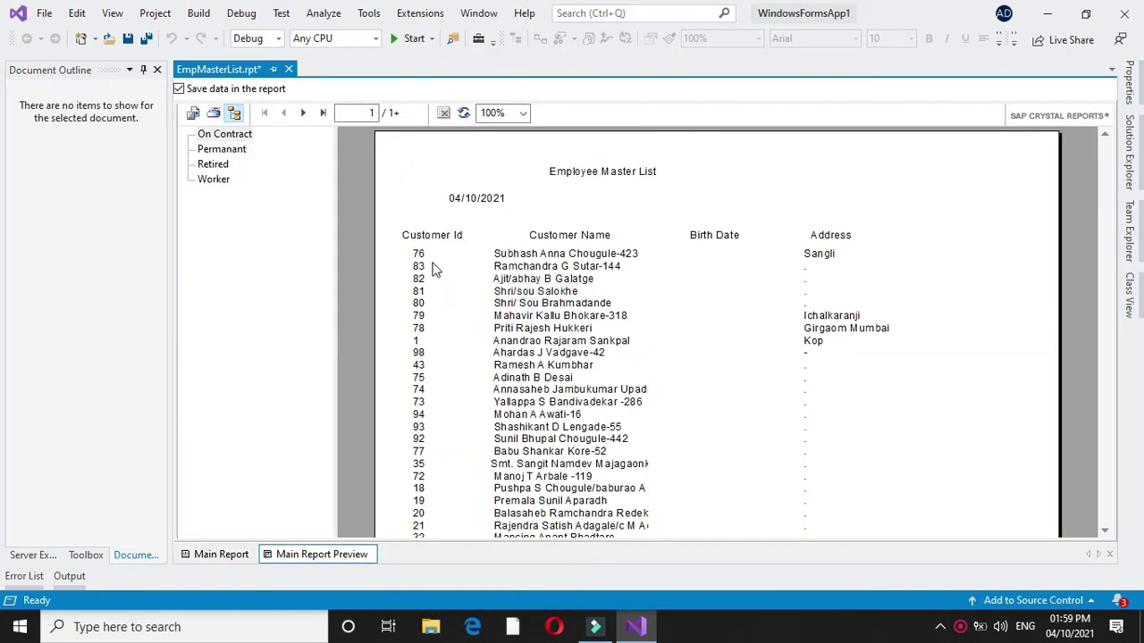
Set the cCustid field's horizontal alignment to Centered and check it in the report preview.
{"action": "left_click", "coordinate": [213, 553]}
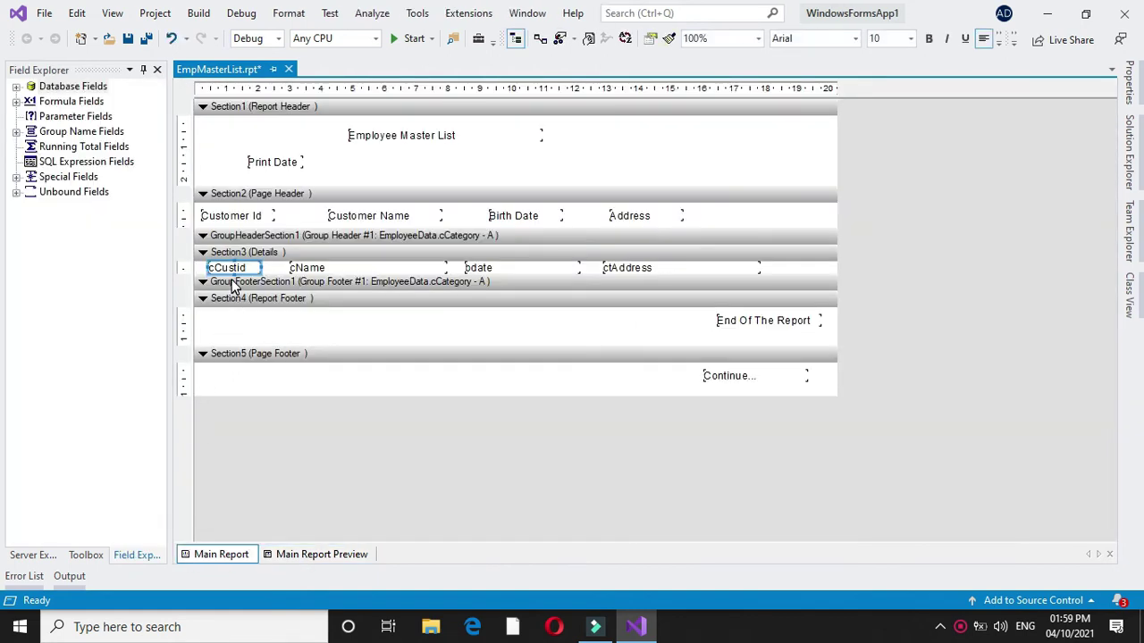
{"action": "left_click", "coordinate": [718, 346]}
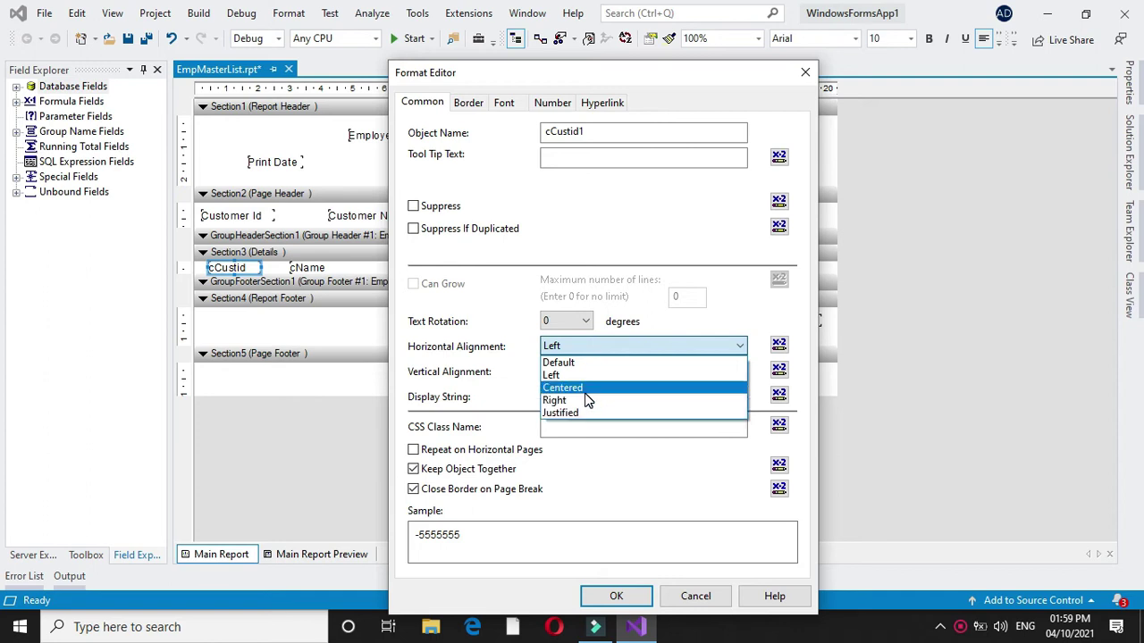
{"action": "left_click", "coordinate": [586, 392]}
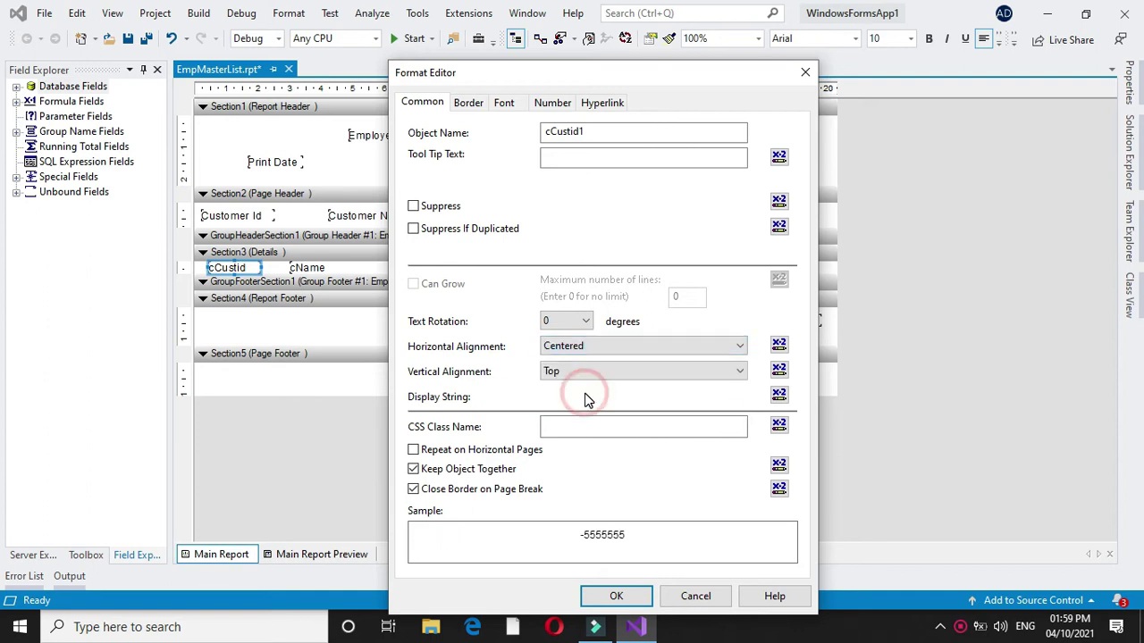
{"action": "left_click", "coordinate": [616, 596]}
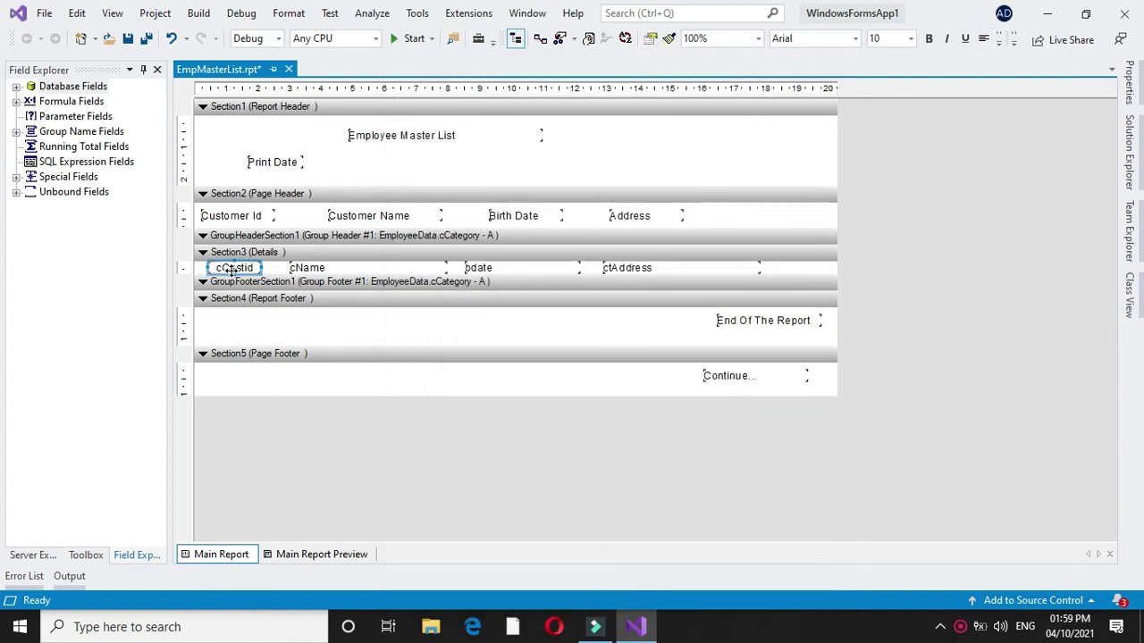
{"action": "left_click", "coordinate": [314, 551]}
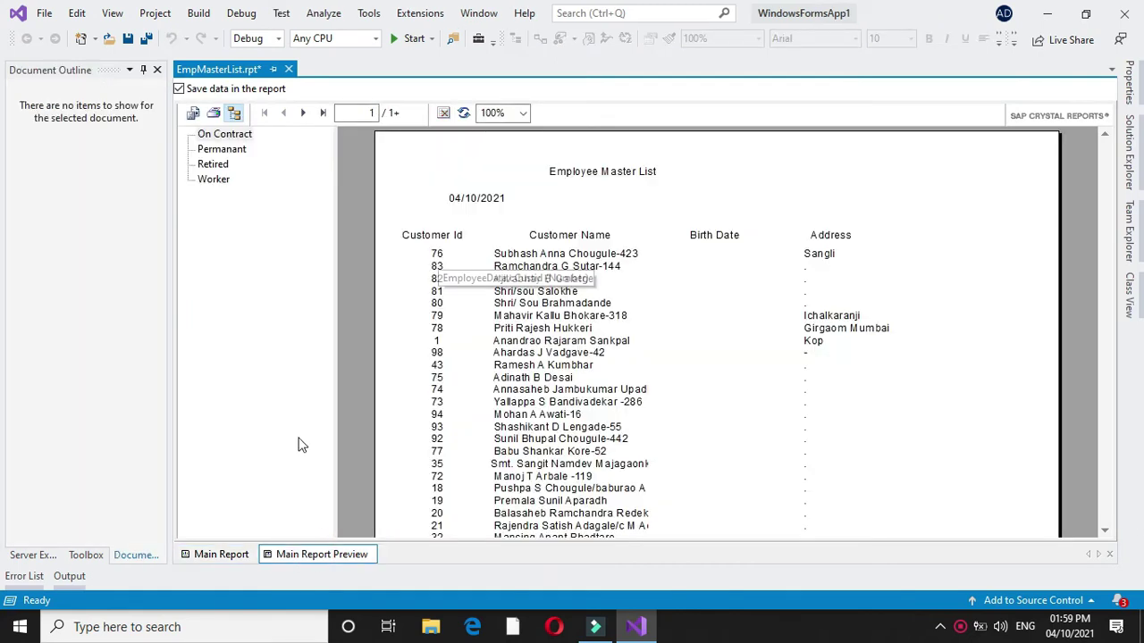
Widen the cCustid field almost up to the cName field and preview the report.
{"action": "left_click", "coordinate": [216, 554]}
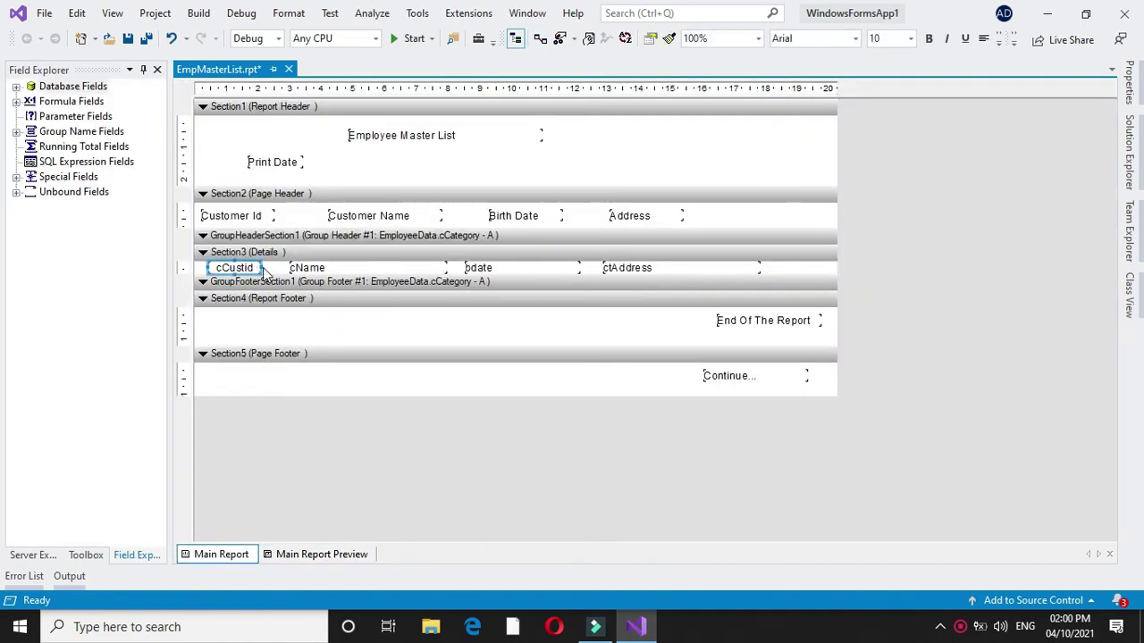
{"action": "left_click_drag", "start_coordinate": [261, 268], "coordinate": [282, 268]}
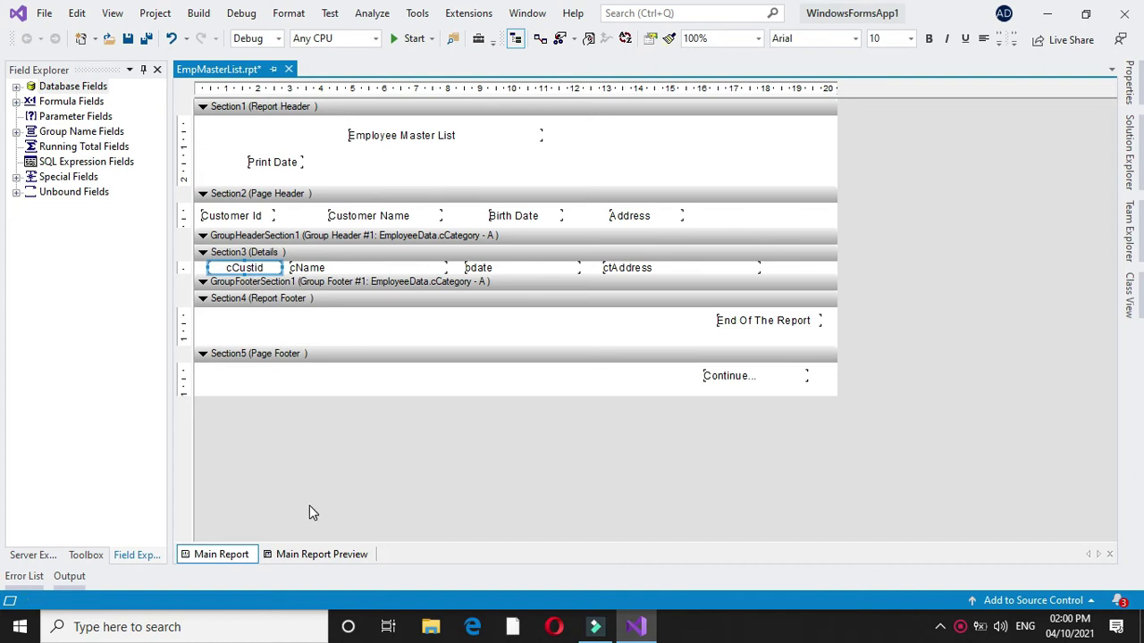
{"action": "left_click", "coordinate": [318, 560]}
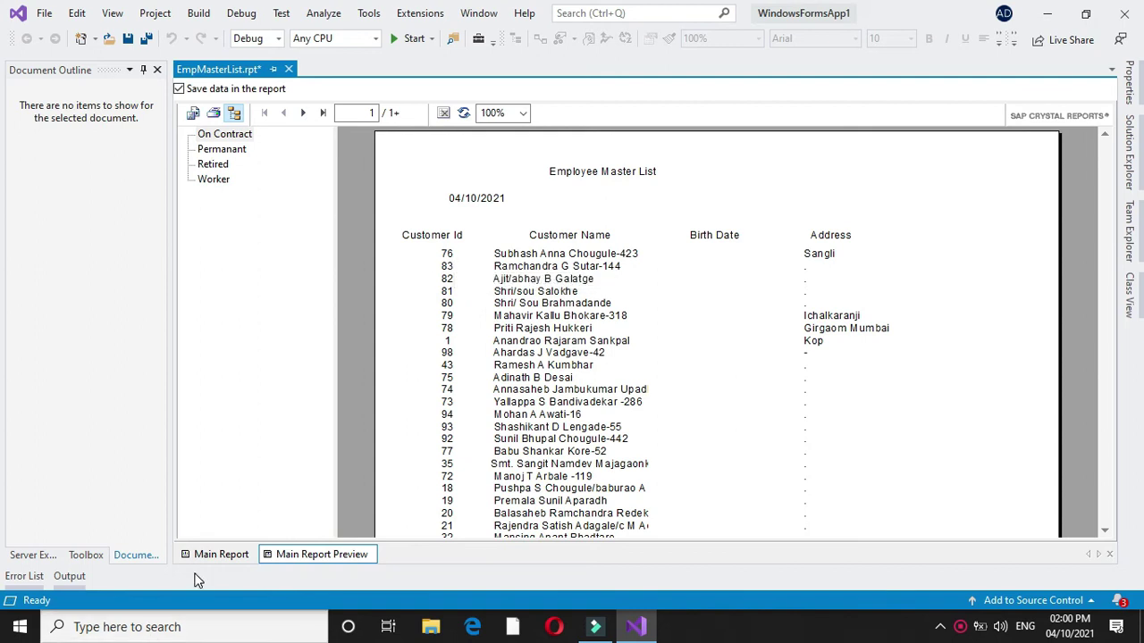
Narrow the cCustid field slightly in the report design and examine the vertical alignment options in its format settings.
{"action": "left_click", "coordinate": [216, 554]}
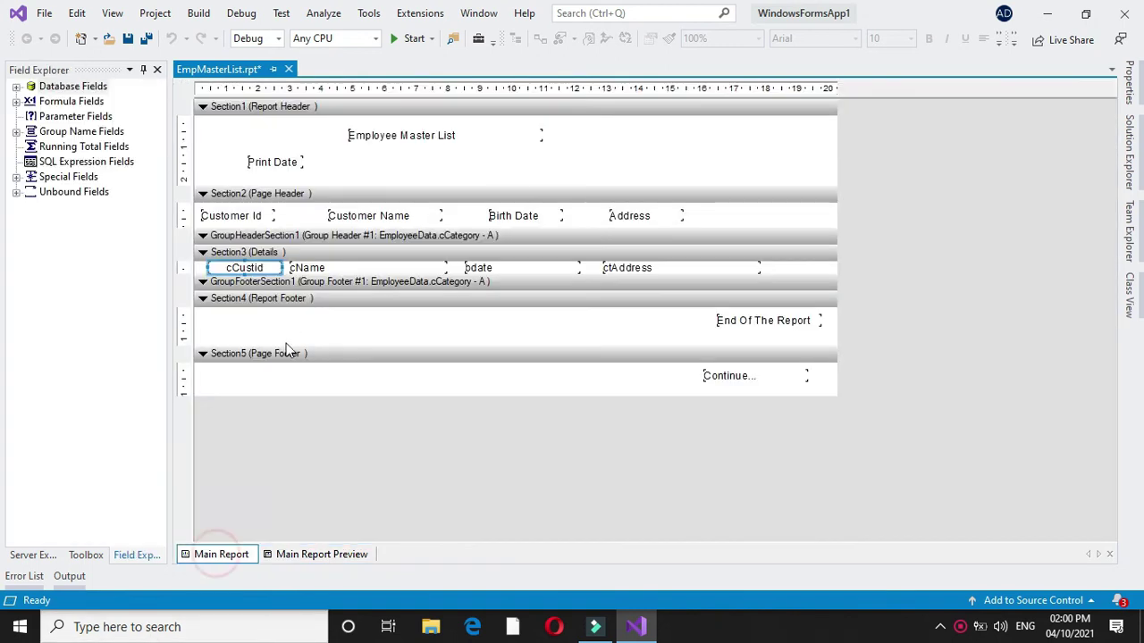
{"action": "double_click", "coordinate": [284, 272]}
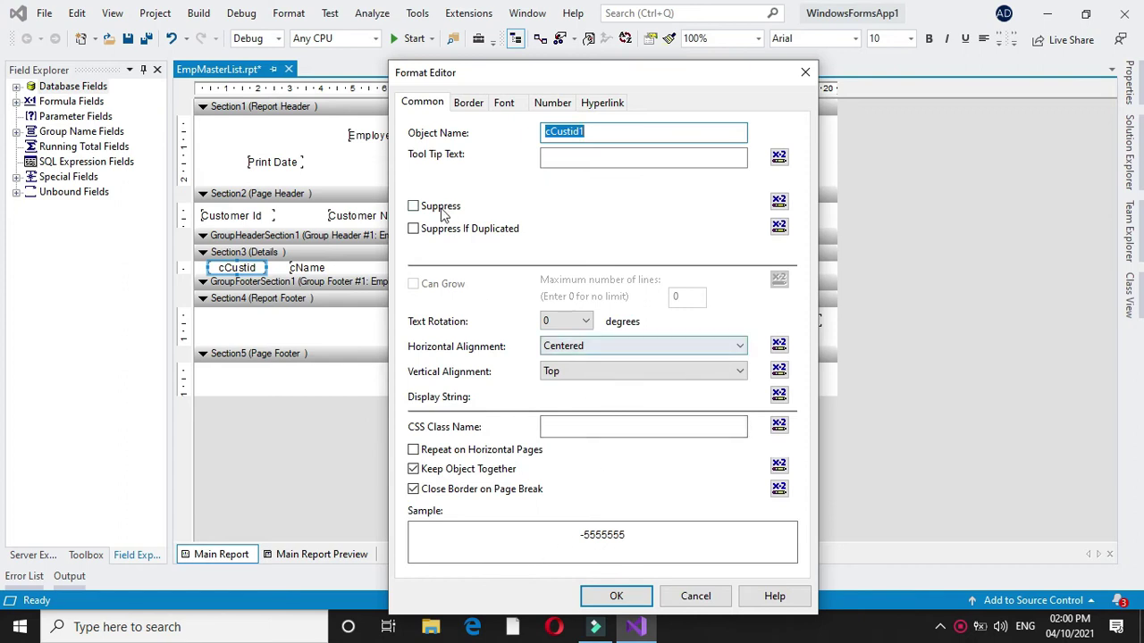
{"action": "left_click", "coordinate": [579, 373]}
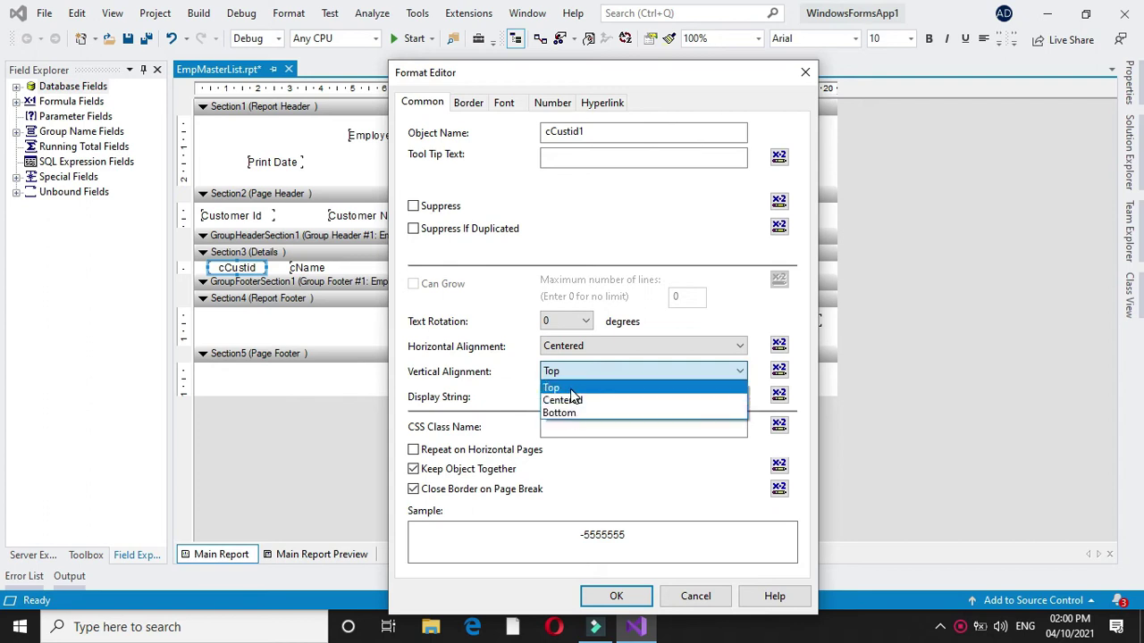
{"action": "left_click", "coordinate": [553, 355]}
Apply Single line borders to all four sides of the cCustid field and preview the report.
{"action": "left_click", "coordinate": [470, 104]}
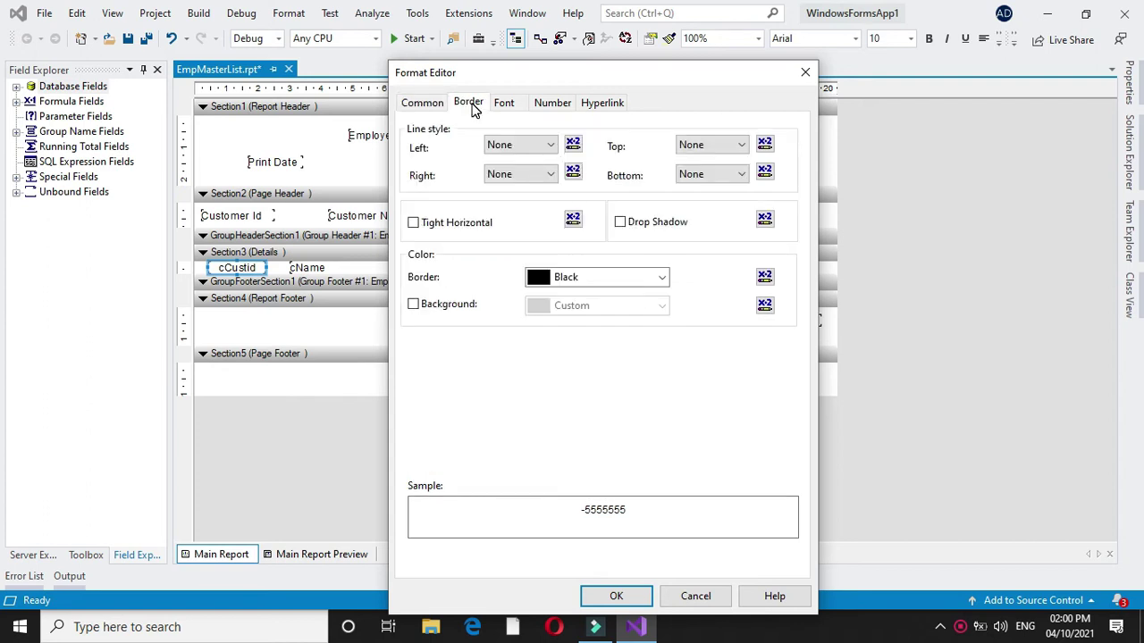
{"action": "left_click", "coordinate": [549, 148]}
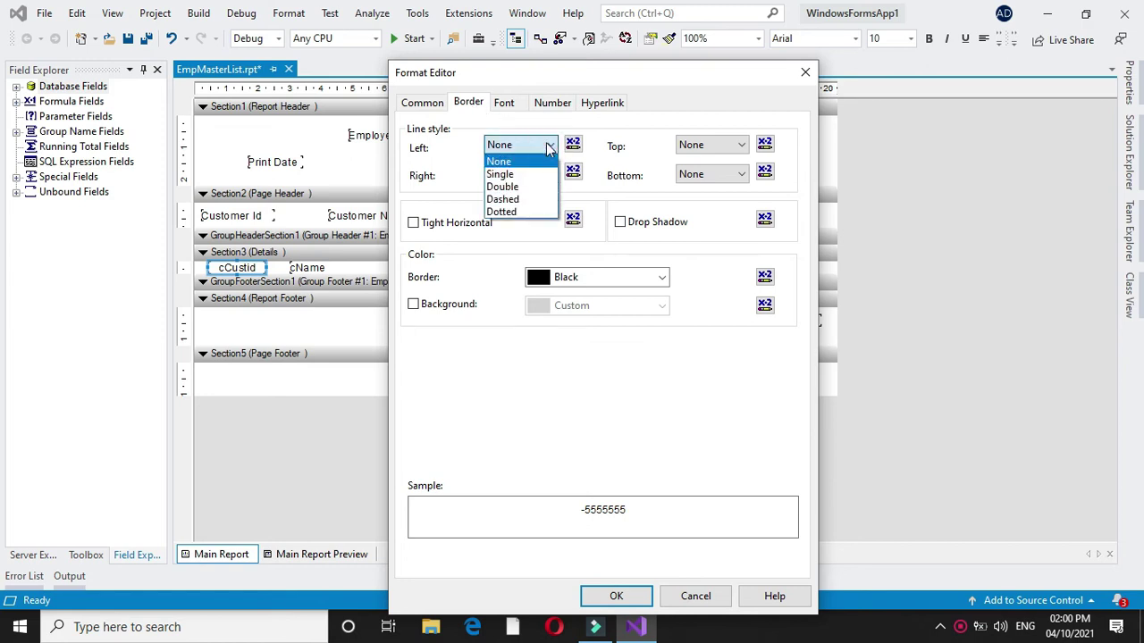
{"action": "left_click", "coordinate": [517, 175]}
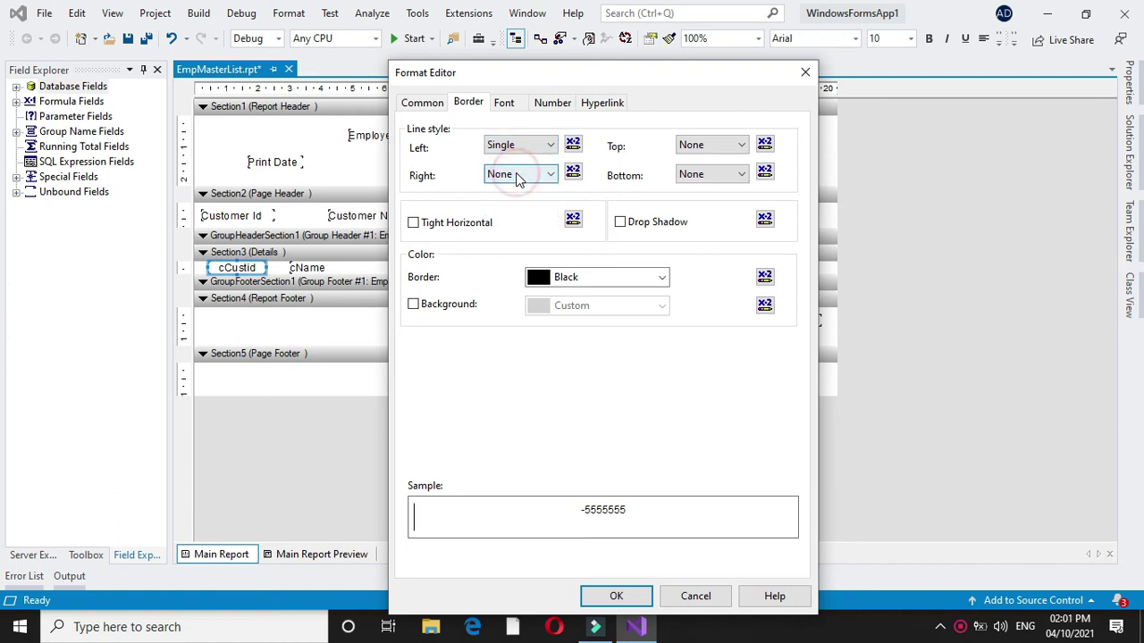
{"action": "left_click", "coordinate": [739, 175]}
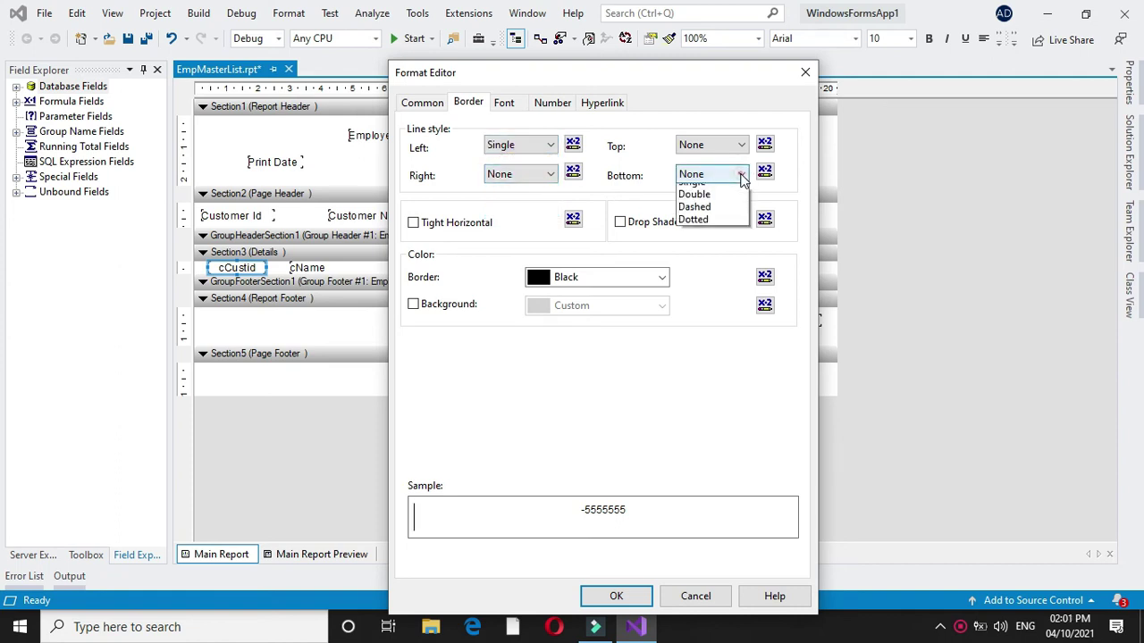
{"action": "left_click", "coordinate": [698, 202]}
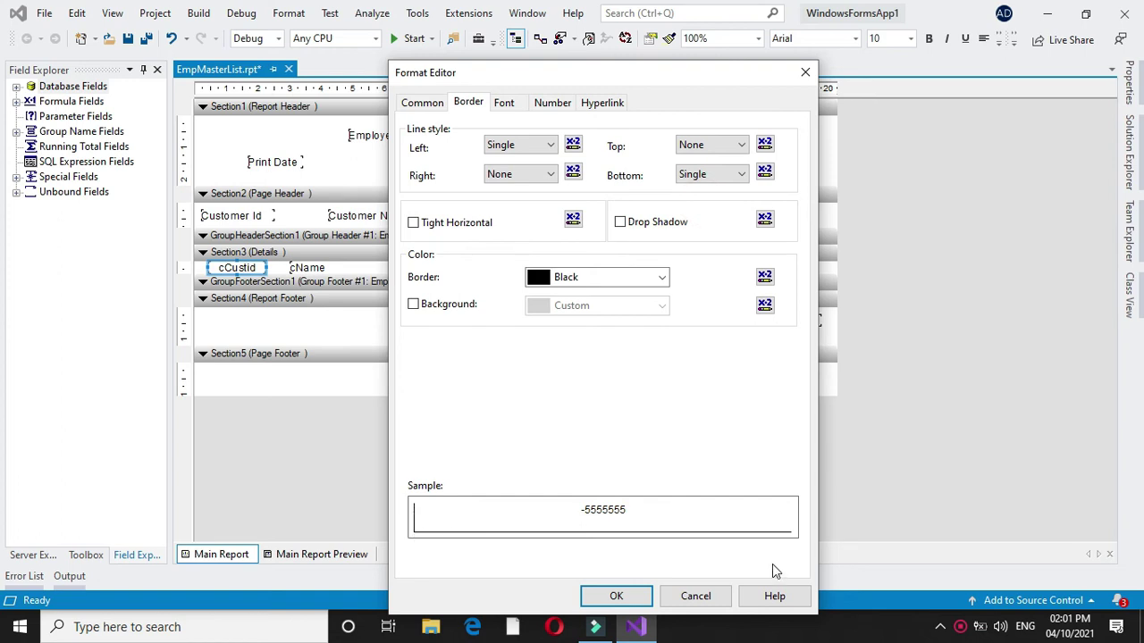
{"action": "left_click", "coordinate": [547, 173]}
{"action": "left_click", "coordinate": [525, 201]}
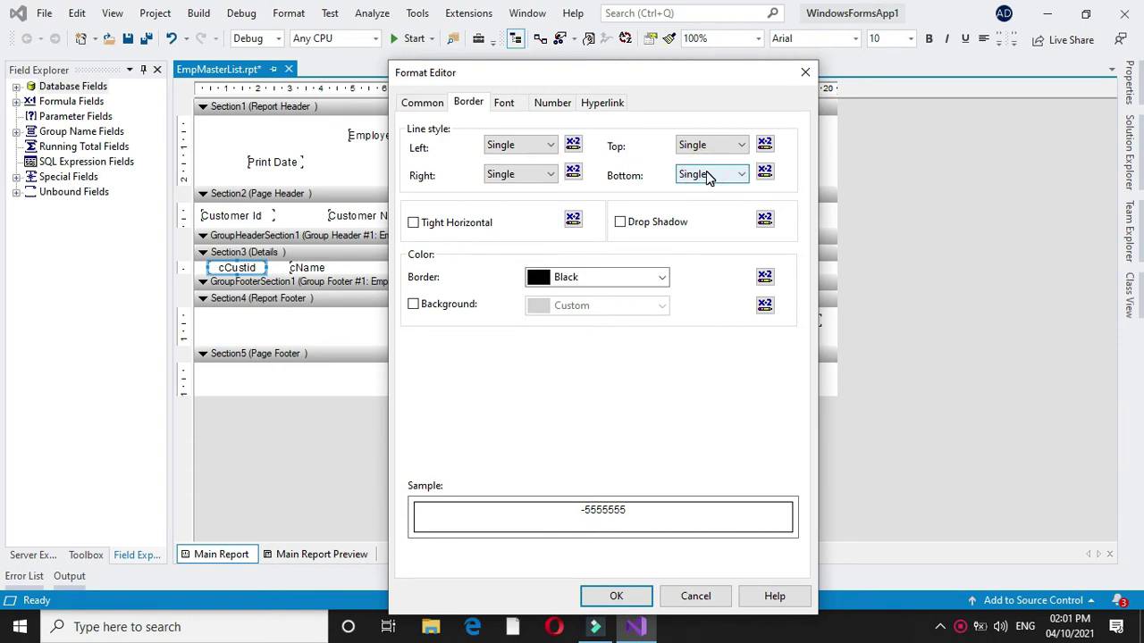
{"action": "left_click", "coordinate": [615, 597]}
{"action": "left_click", "coordinate": [297, 555]}
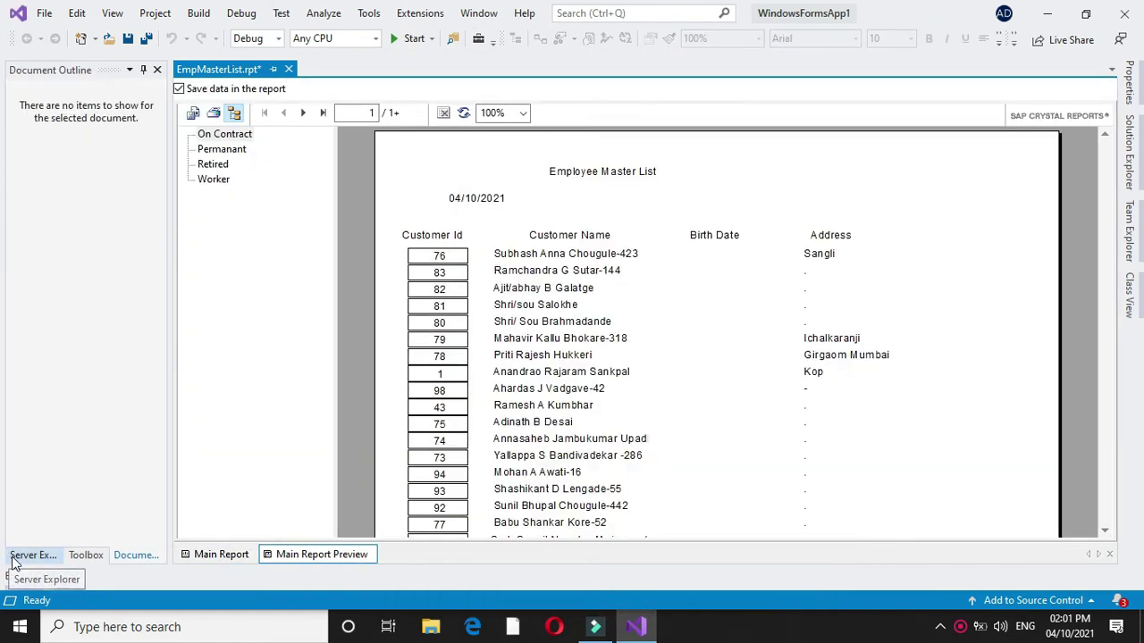
Reopen the cCustid field's border settings in the report design and set all four line styles to None.
{"action": "left_click", "coordinate": [218, 555]}
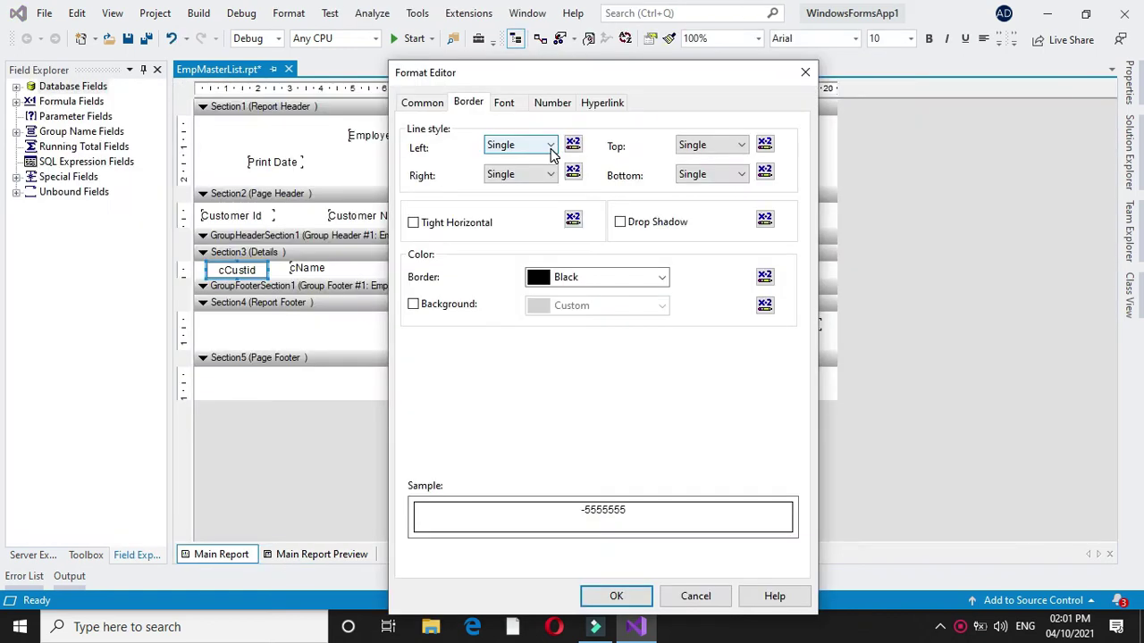
{"action": "left_click", "coordinate": [549, 146]}
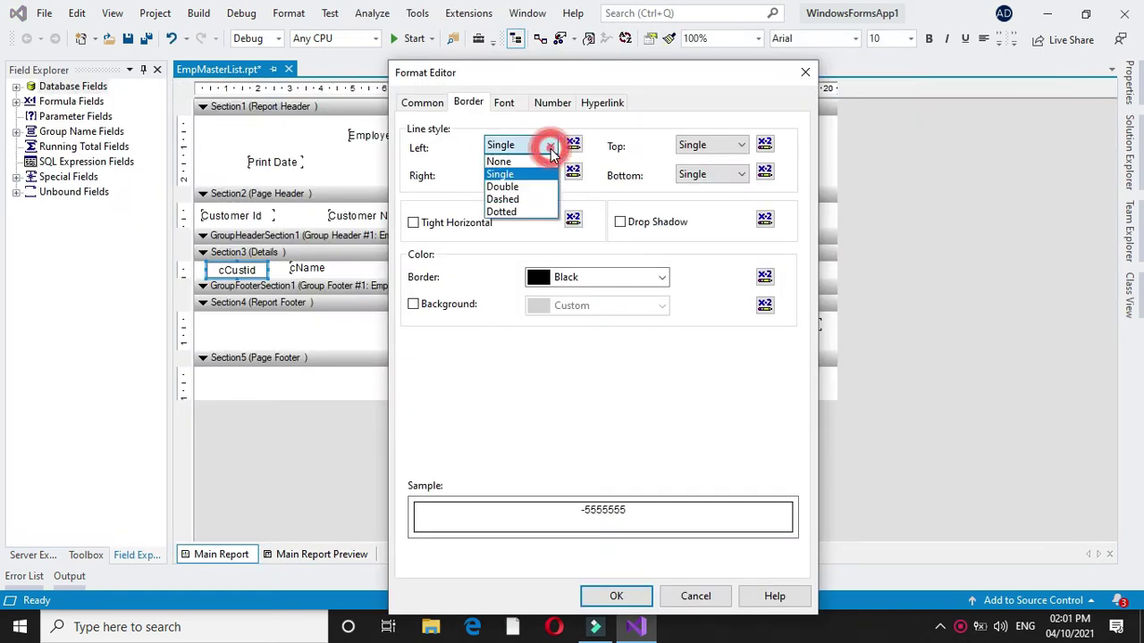
{"action": "left_click", "coordinate": [532, 186]}
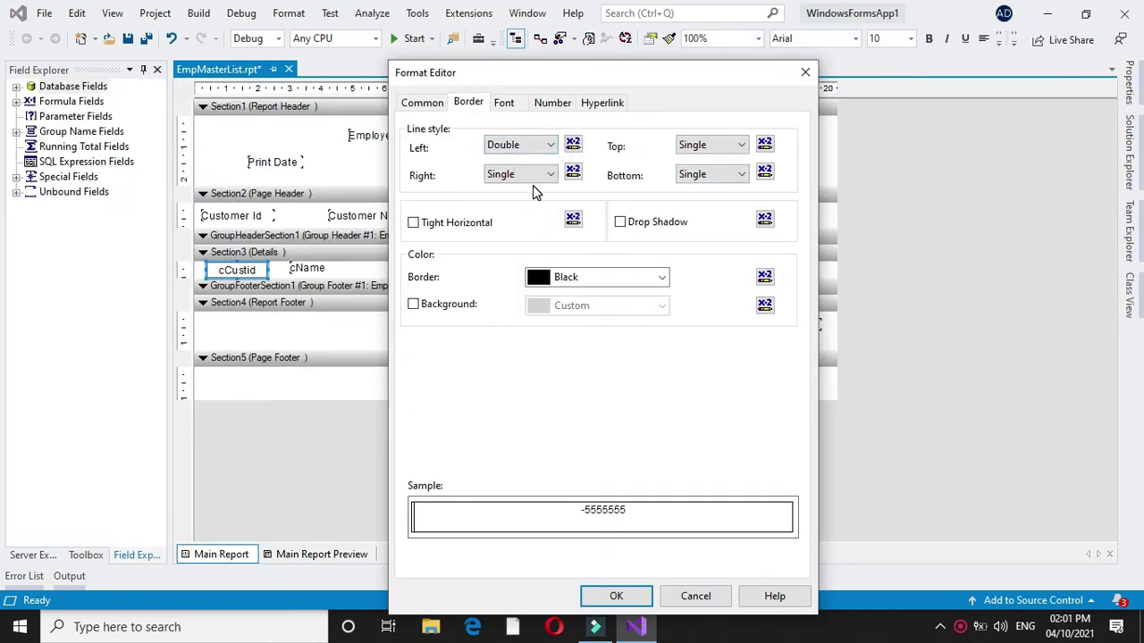
{"action": "left_click", "coordinate": [551, 175]}
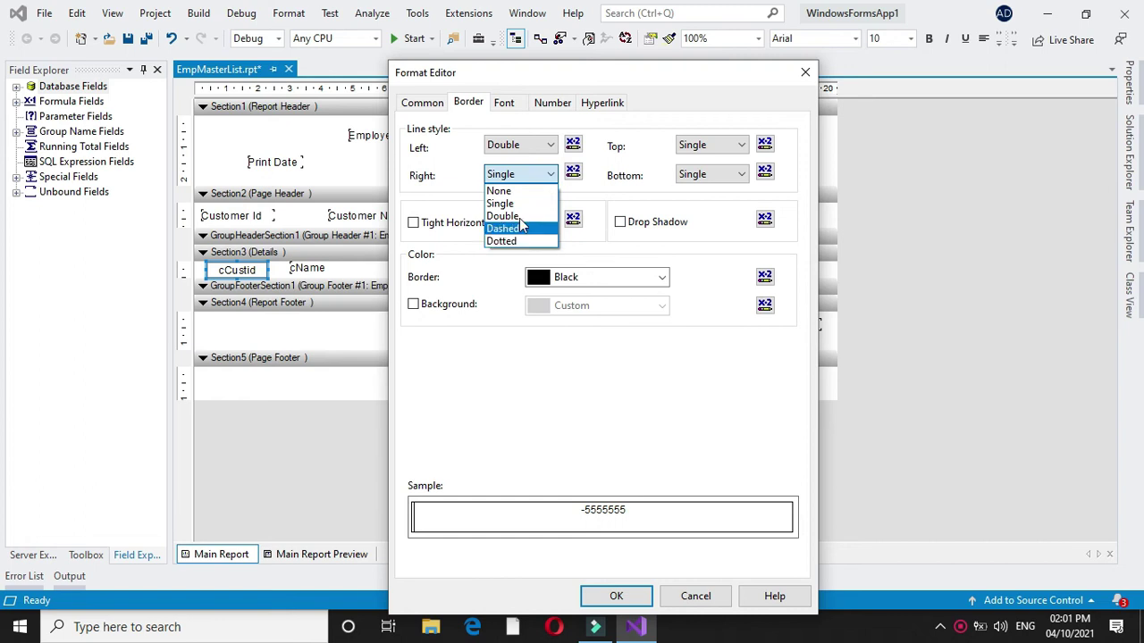
{"action": "left_click", "coordinate": [500, 190]}
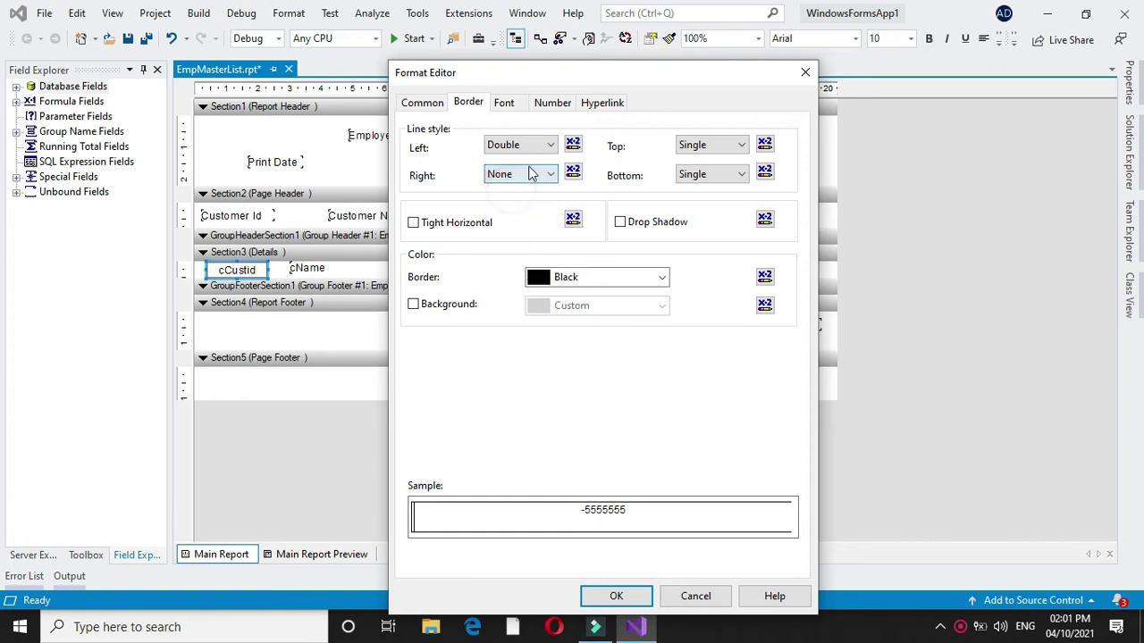
{"action": "left_click", "coordinate": [546, 145]}
{"action": "left_click", "coordinate": [505, 162]}
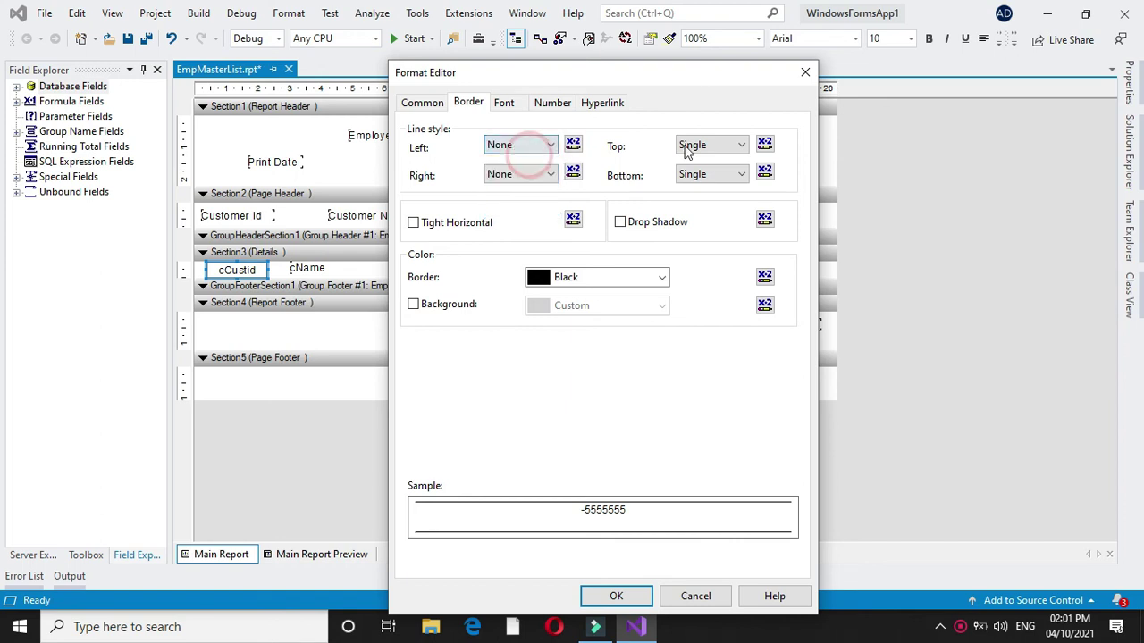
{"action": "left_click", "coordinate": [715, 145]}
{"action": "left_click", "coordinate": [690, 161]}
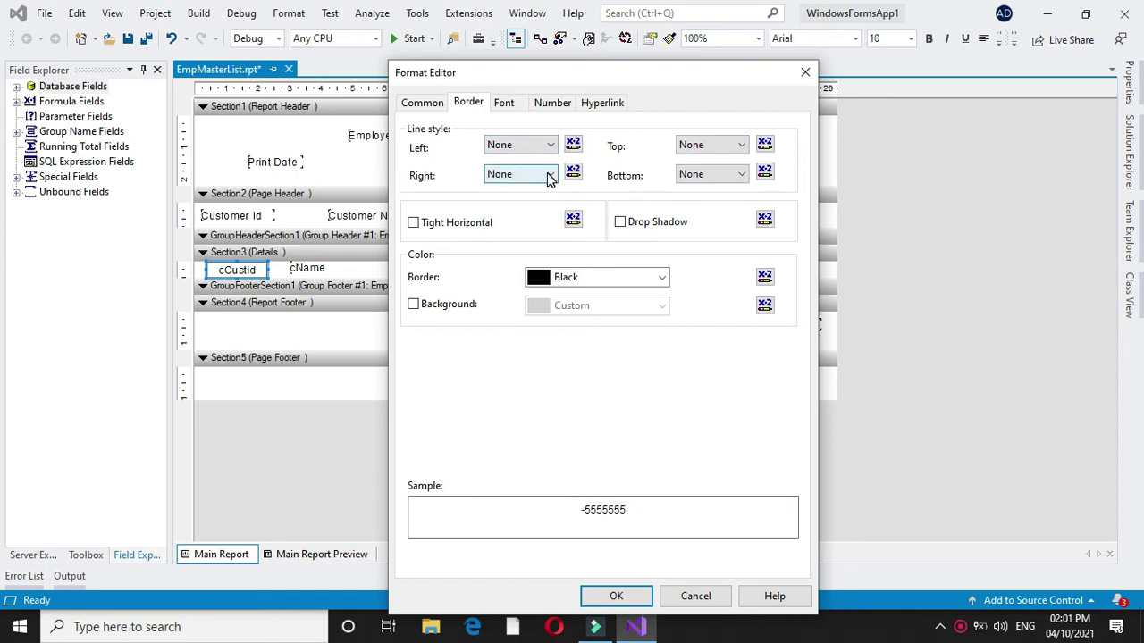
Give the cCustid field a Double bottom border in Red and preview the report.
{"action": "left_click", "coordinate": [741, 175]}
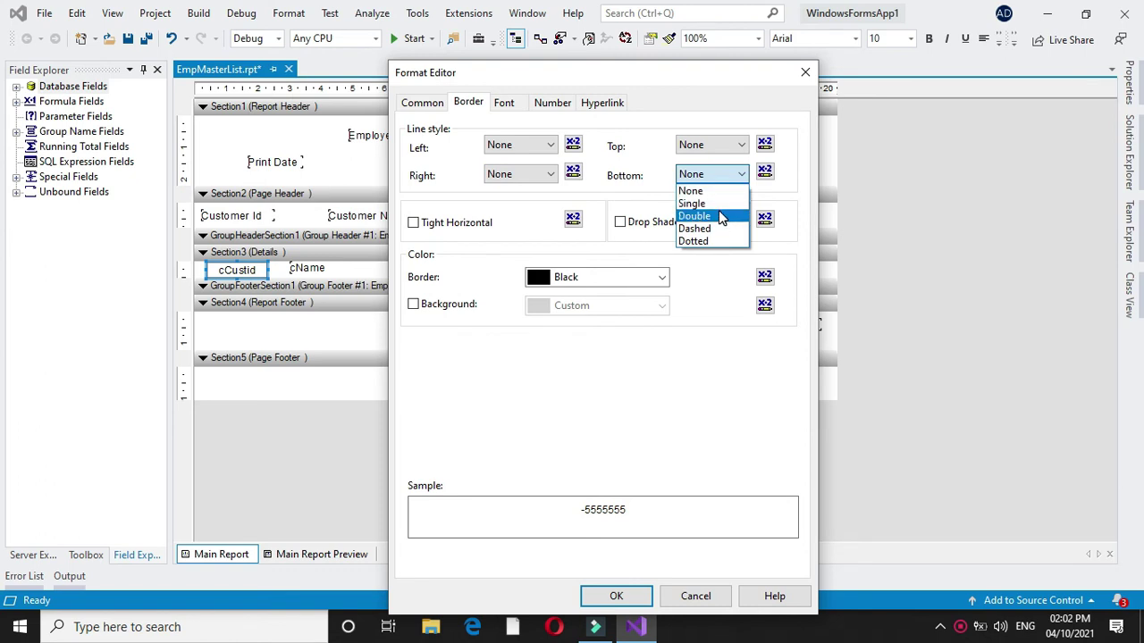
{"action": "left_click", "coordinate": [720, 216]}
{"action": "left_click", "coordinate": [663, 279]}
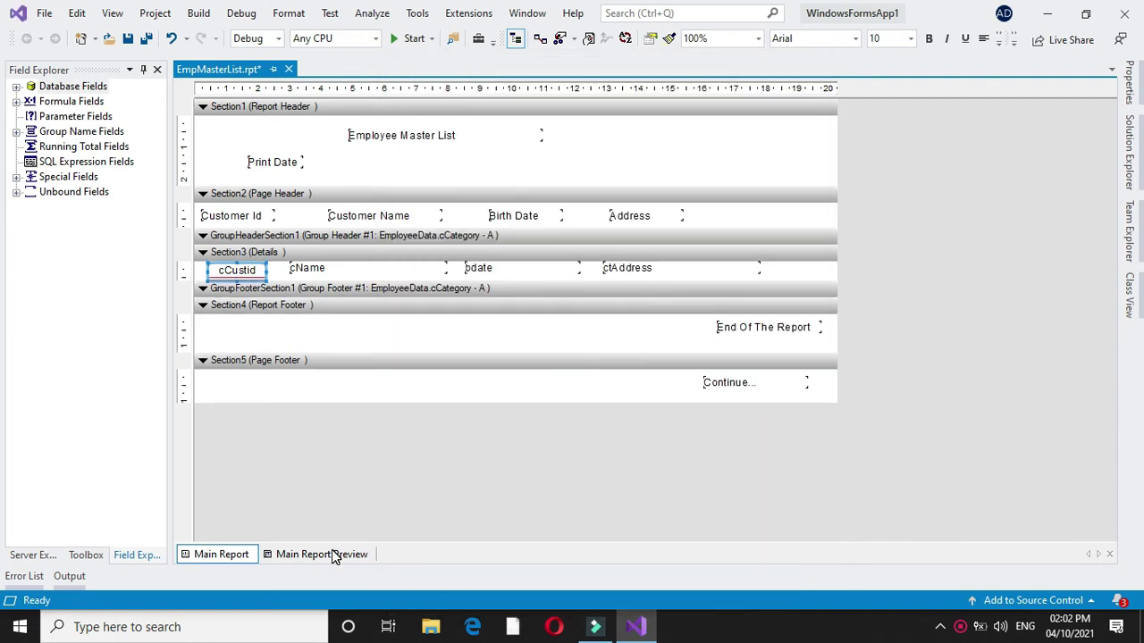
{"action": "left_click", "coordinate": [333, 555]}
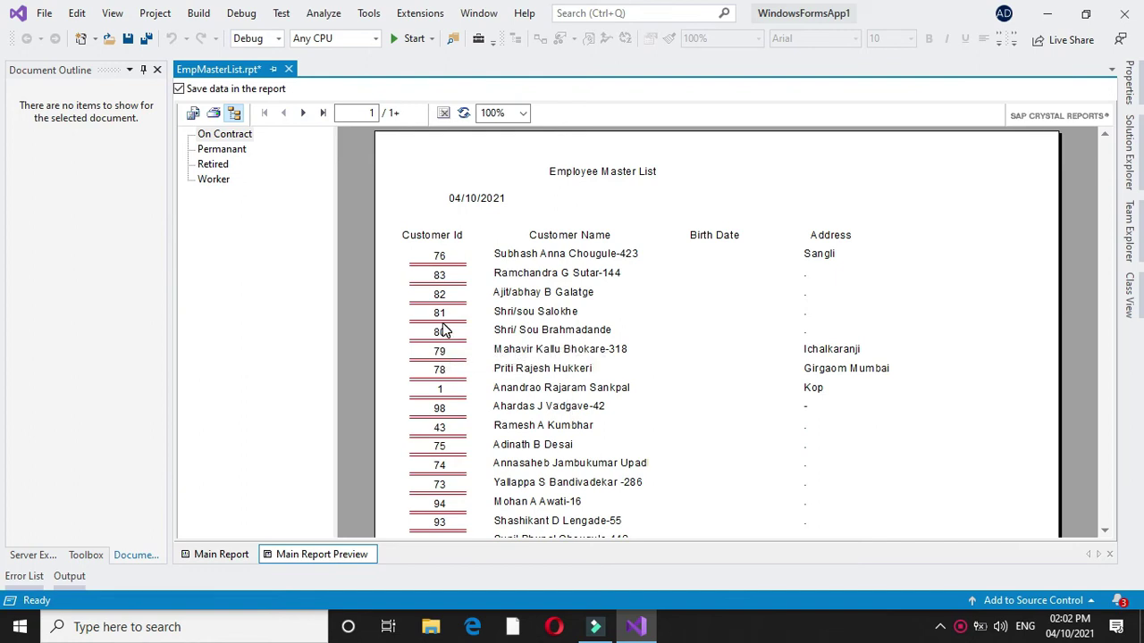
Return to the report design and set the cCustid field's bottom border to None.
{"action": "left_click", "coordinate": [215, 554]}
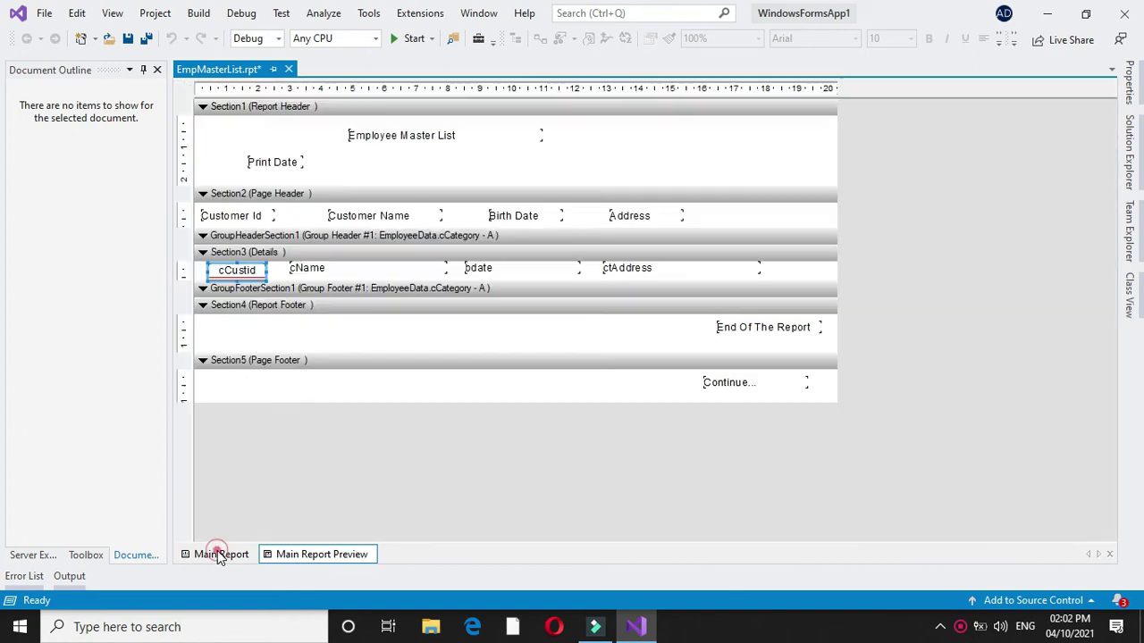
{"action": "right_click", "coordinate": [255, 278]}
{"action": "left_click", "coordinate": [319, 289]}
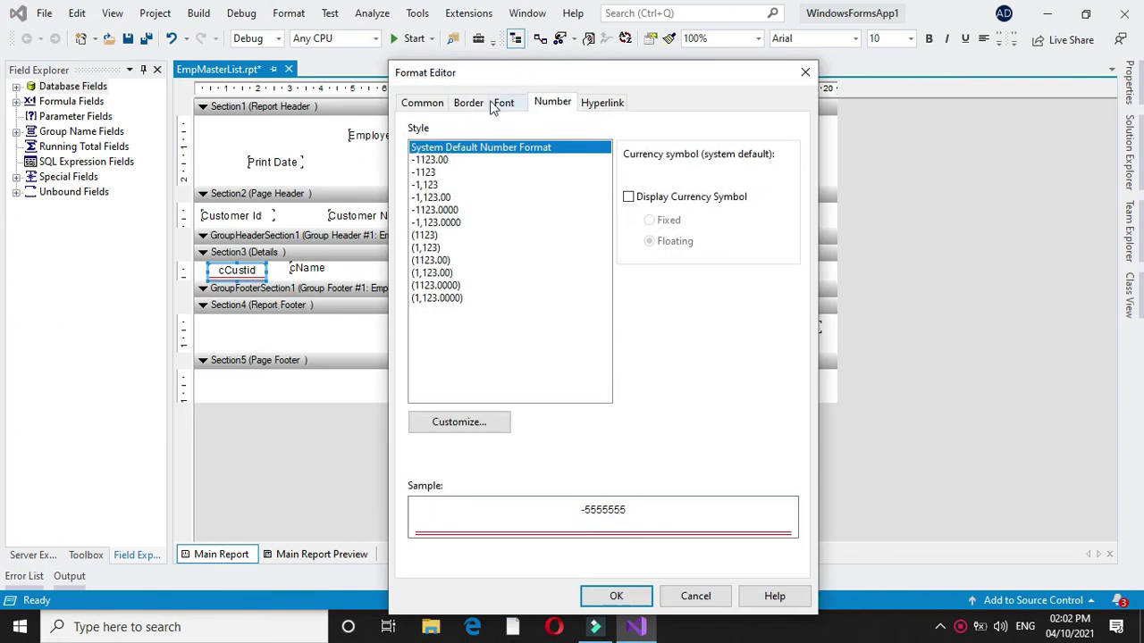
{"action": "left_click", "coordinate": [468, 103]}
{"action": "left_click", "coordinate": [732, 182]}
{"action": "left_click", "coordinate": [707, 189]}
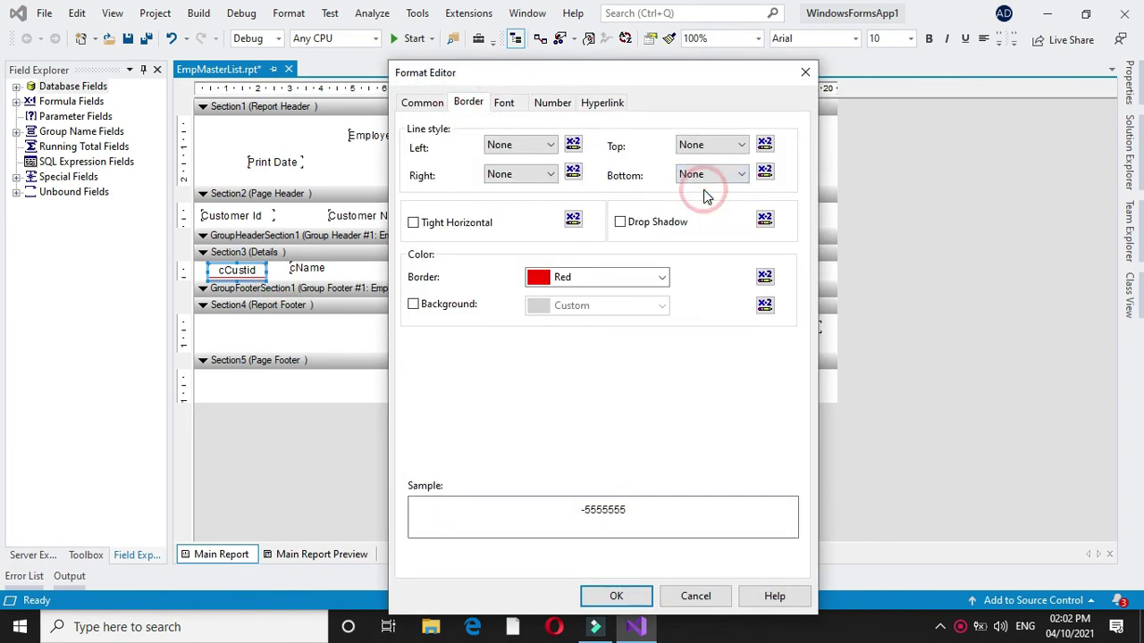
Set the cCustid field's font to Arial Rounded MT Bold with the Bold style.
{"action": "left_click", "coordinate": [504, 103]}
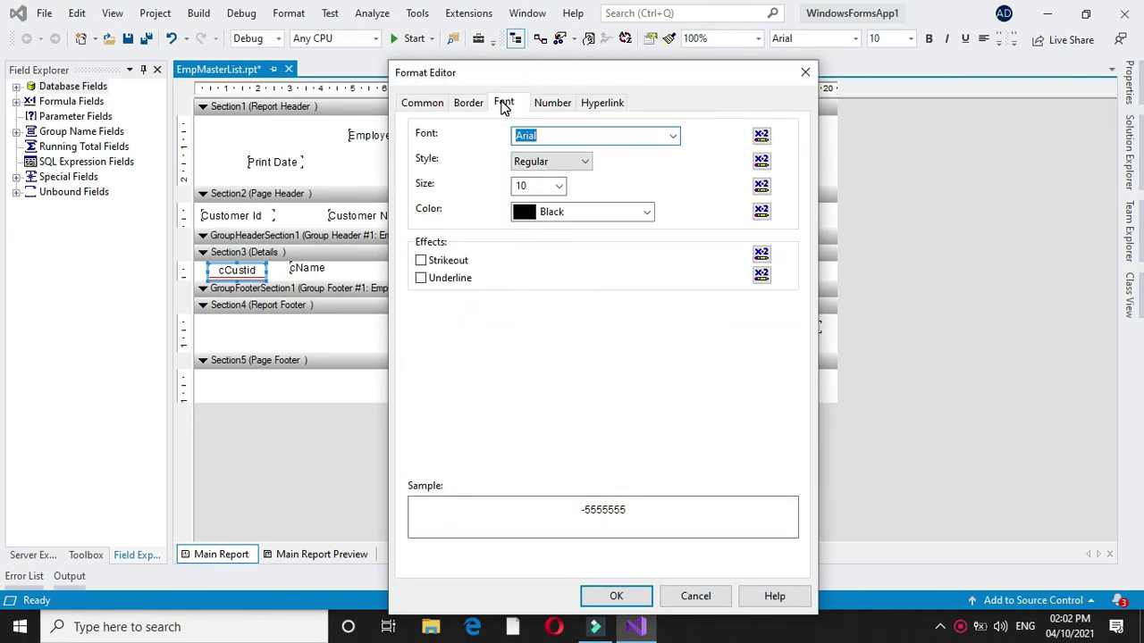
{"action": "left_click", "coordinate": [504, 103]}
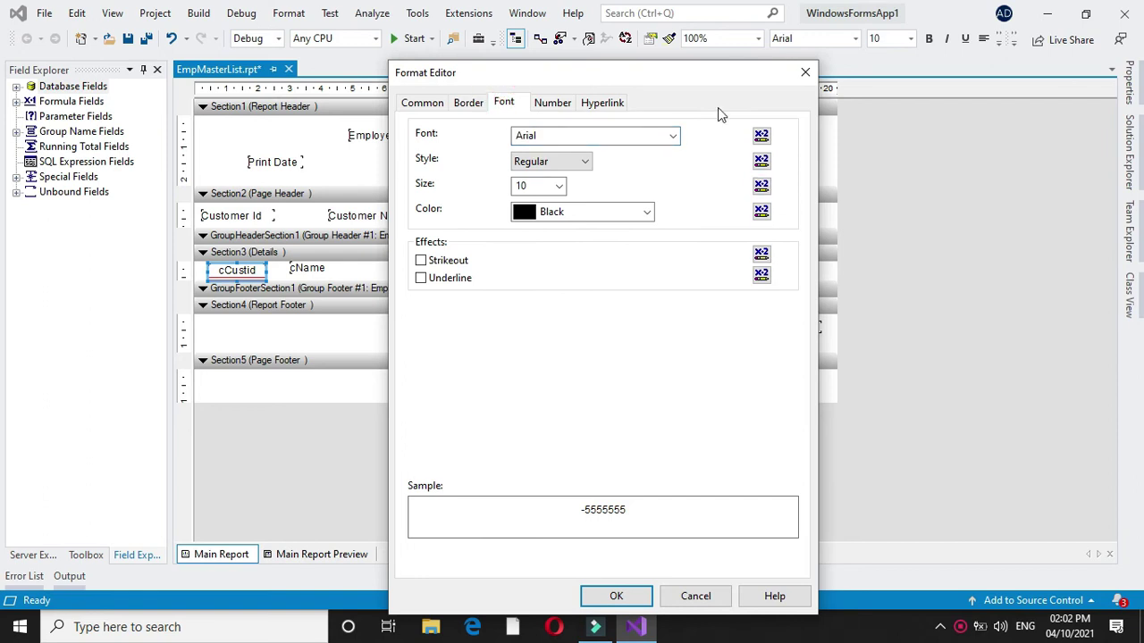
{"action": "left_click", "coordinate": [674, 138]}
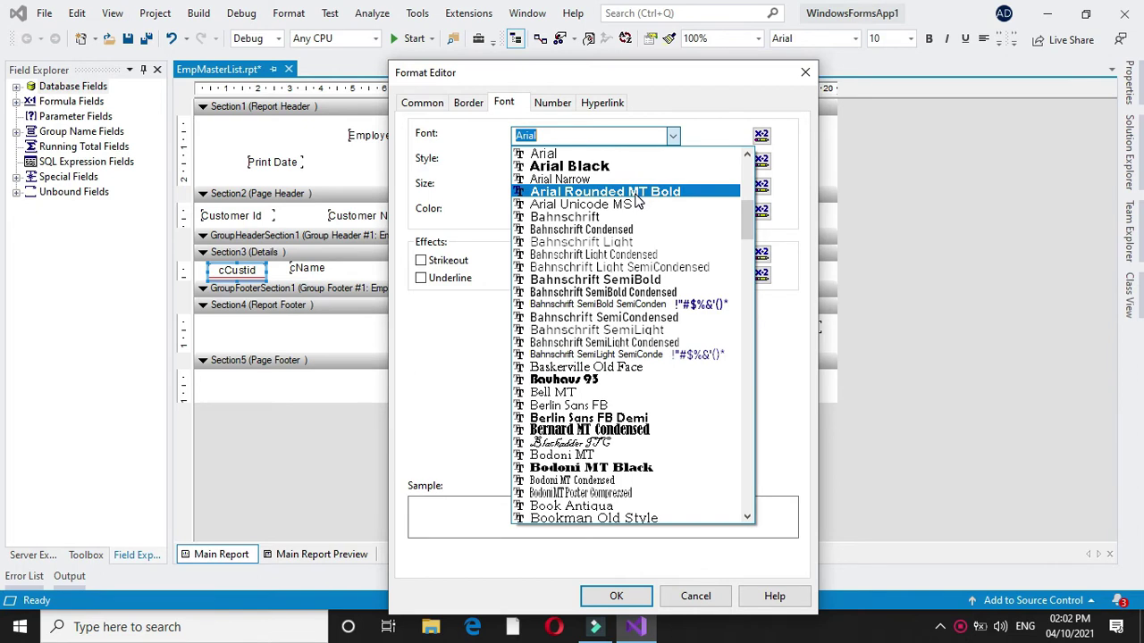
{"action": "left_click", "coordinate": [636, 193]}
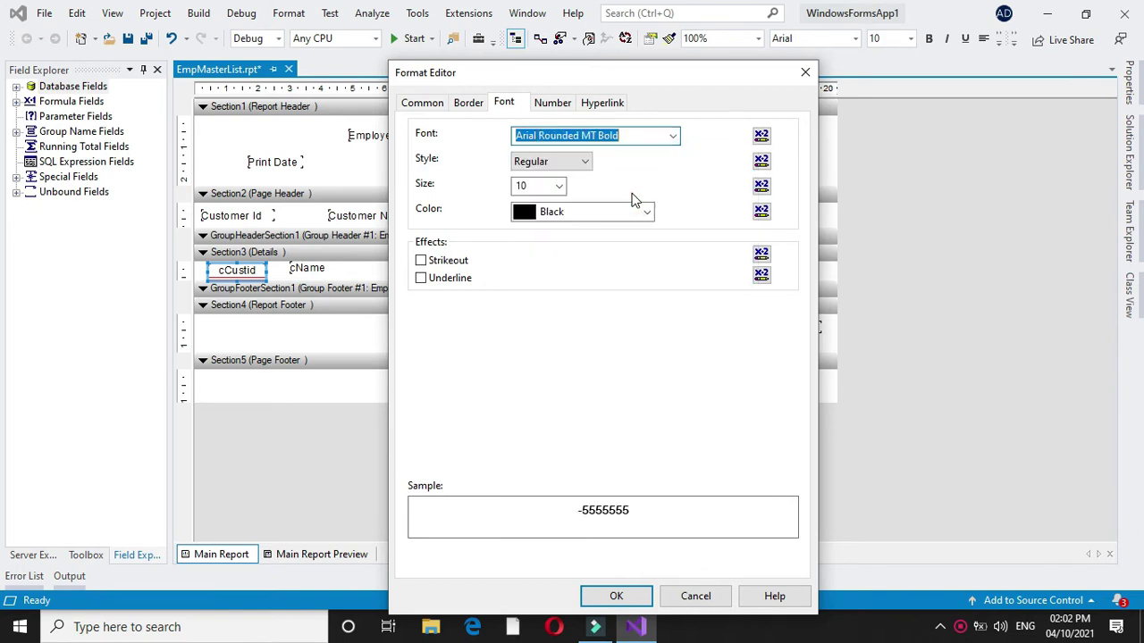
{"action": "left_click", "coordinate": [584, 164]}
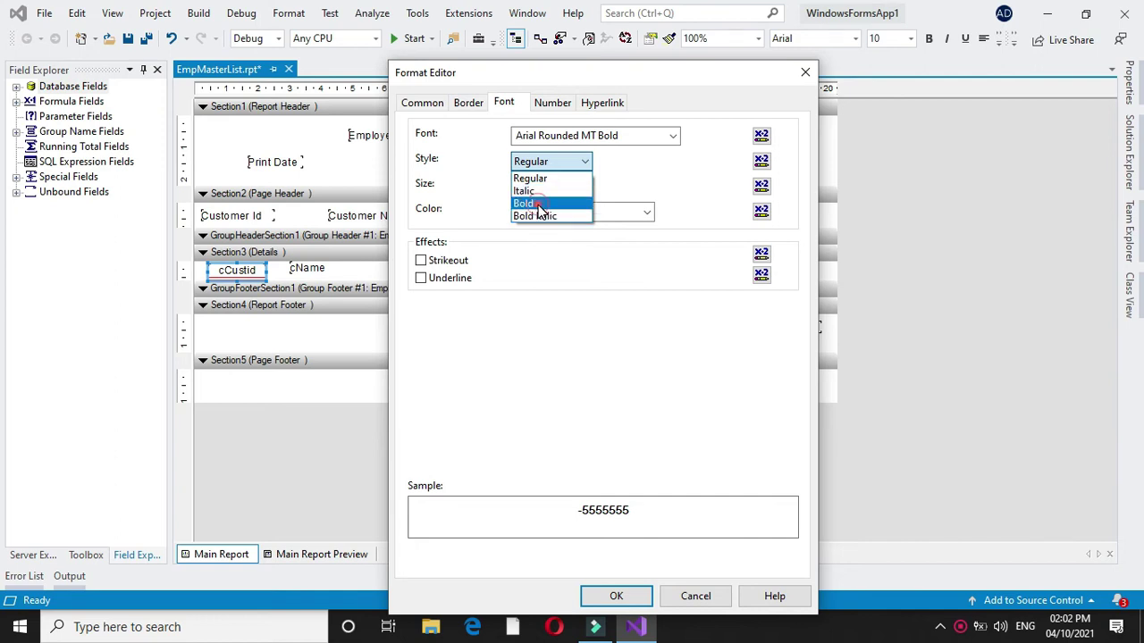
{"action": "left_click", "coordinate": [539, 205]}
Set the cCustid field's font size to 14 and color to Blue, apply the formatting and preview the report.
{"action": "left_click", "coordinate": [548, 184]}
{"action": "left_click", "coordinate": [560, 186]}
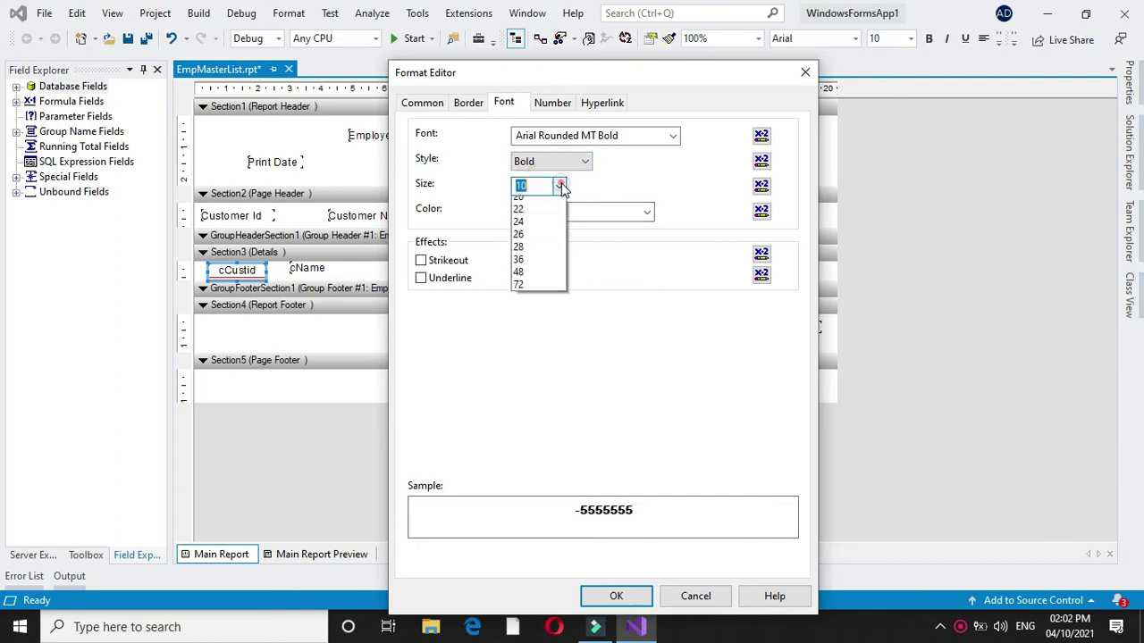
{"action": "left_click", "coordinate": [539, 264]}
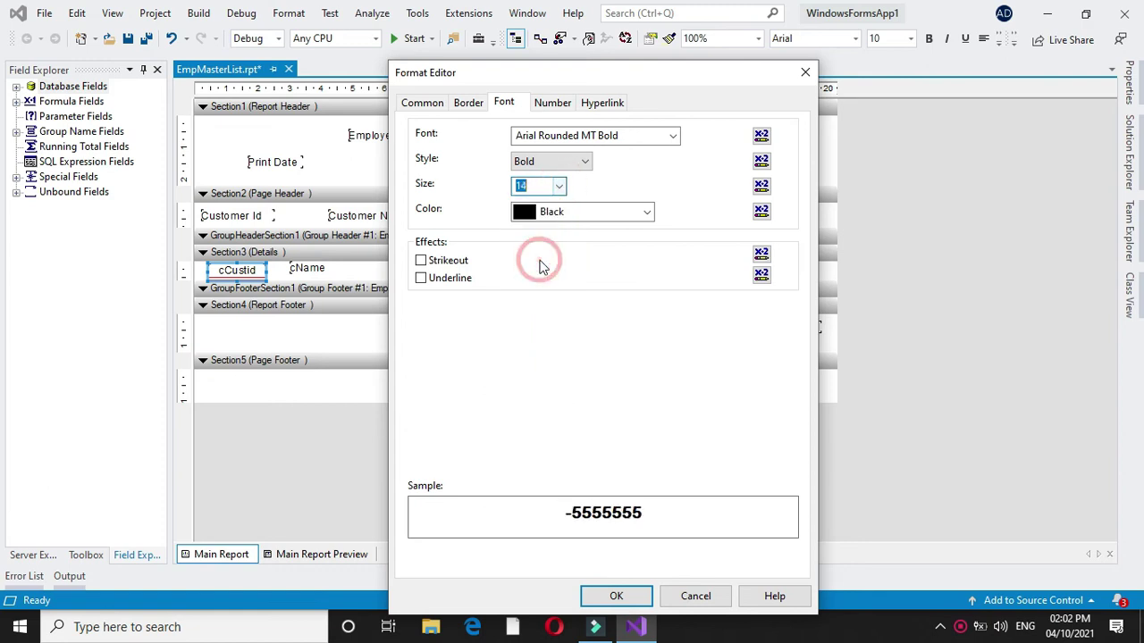
{"action": "left_click", "coordinate": [646, 213]}
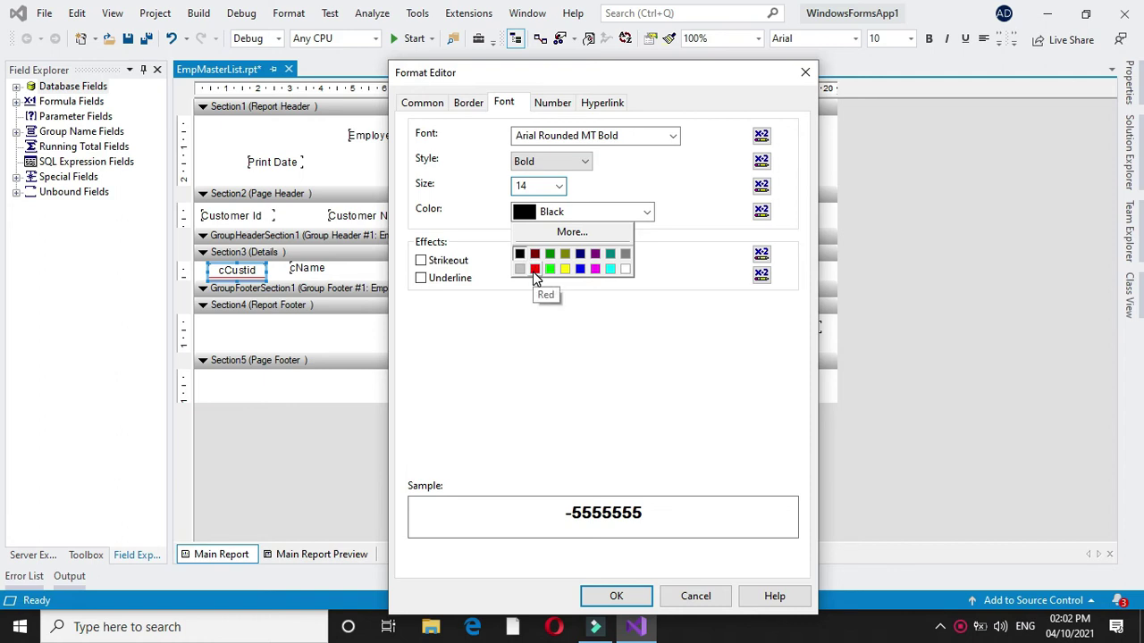
{"action": "left_click", "coordinate": [580, 269]}
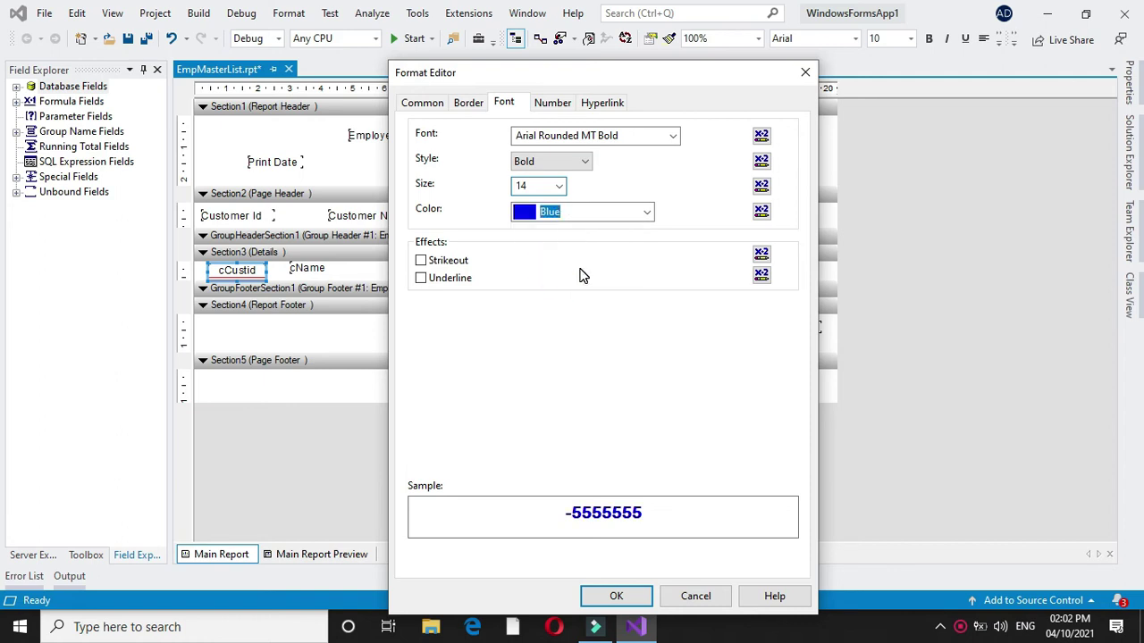
{"action": "left_click", "coordinate": [621, 597]}
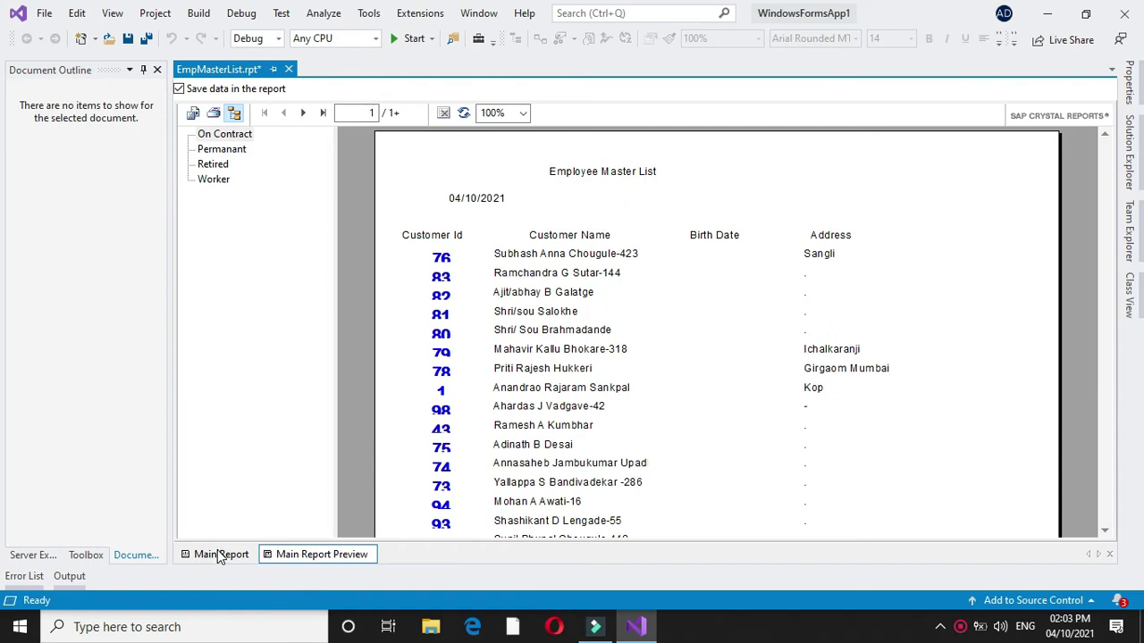
Change the cCustid field's font style to Regular and its color to Black in the report design.
{"action": "left_click", "coordinate": [217, 552]}
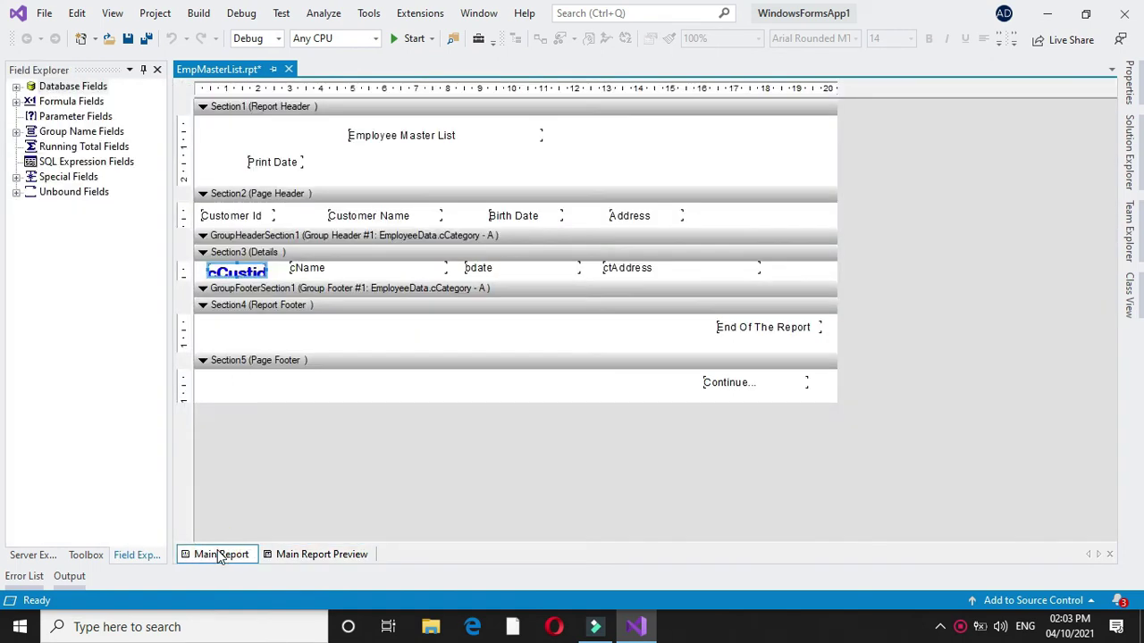
{"action": "right_click", "coordinate": [251, 275]}
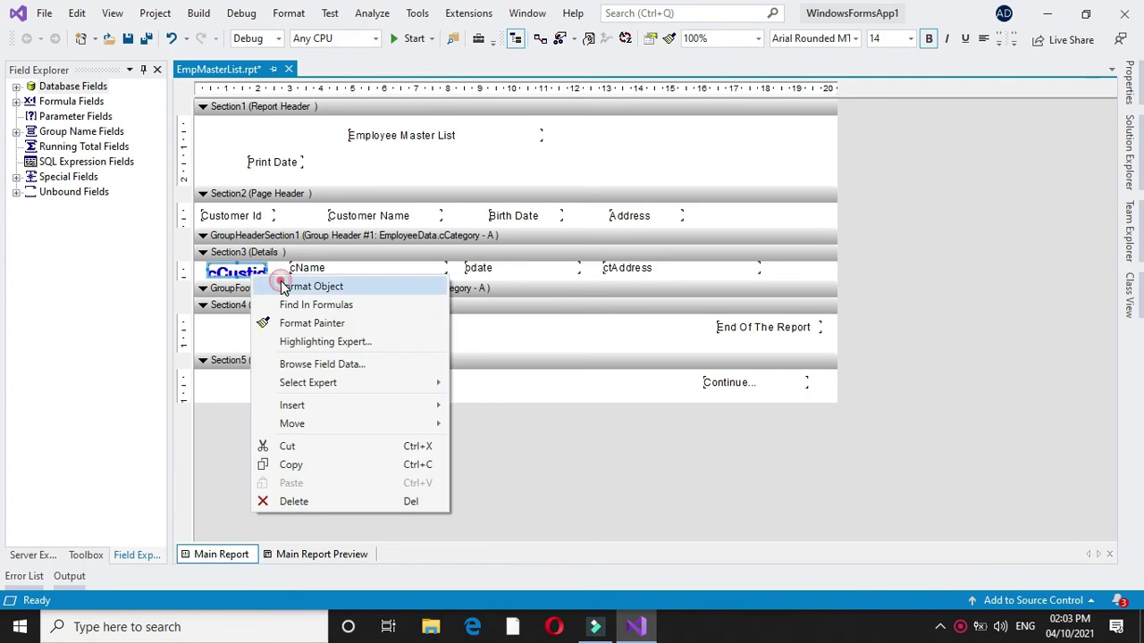
{"action": "left_click", "coordinate": [280, 284]}
{"action": "left_click", "coordinate": [504, 103]}
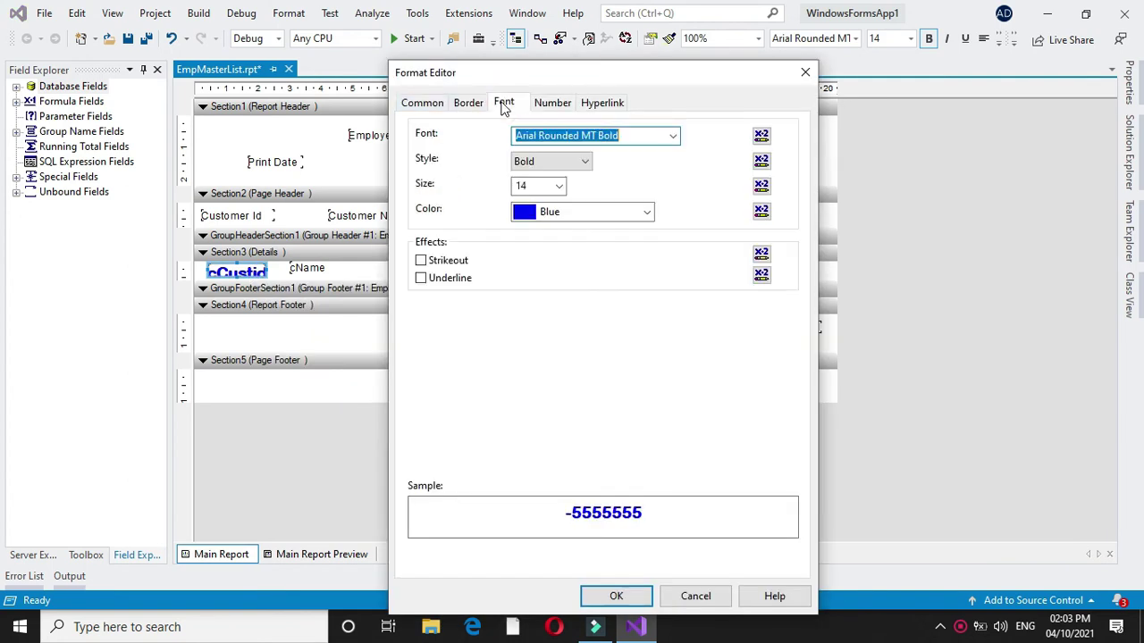
{"action": "left_click", "coordinate": [585, 162]}
{"action": "left_click", "coordinate": [568, 179]}
{"action": "left_click", "coordinate": [647, 211]}
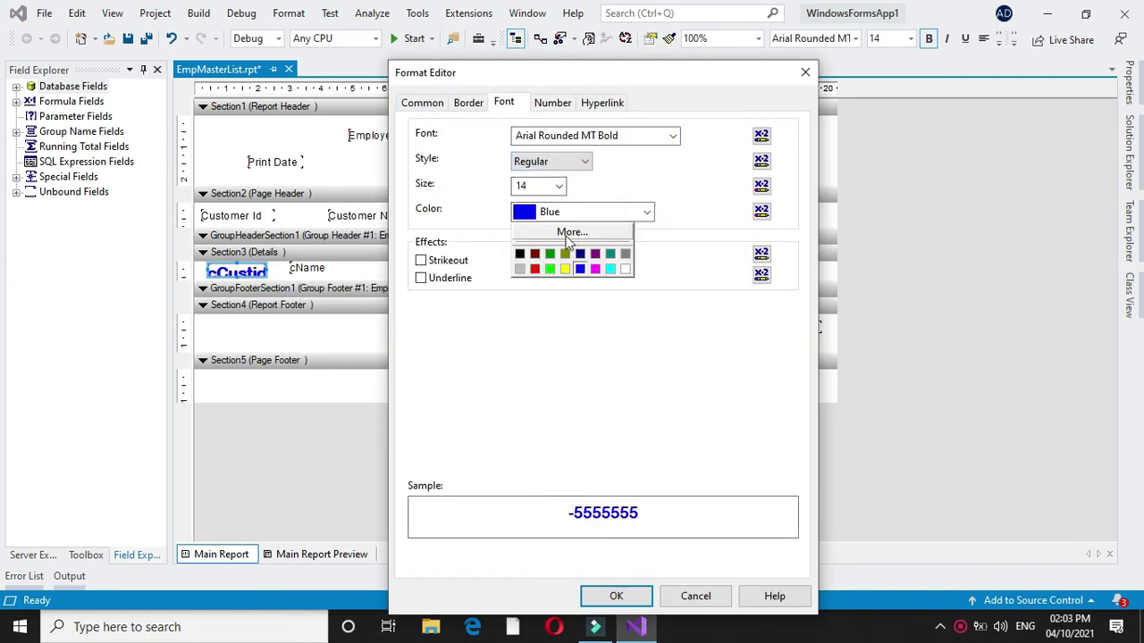
{"action": "left_click", "coordinate": [521, 258]}
{"action": "left_click", "coordinate": [619, 594]}
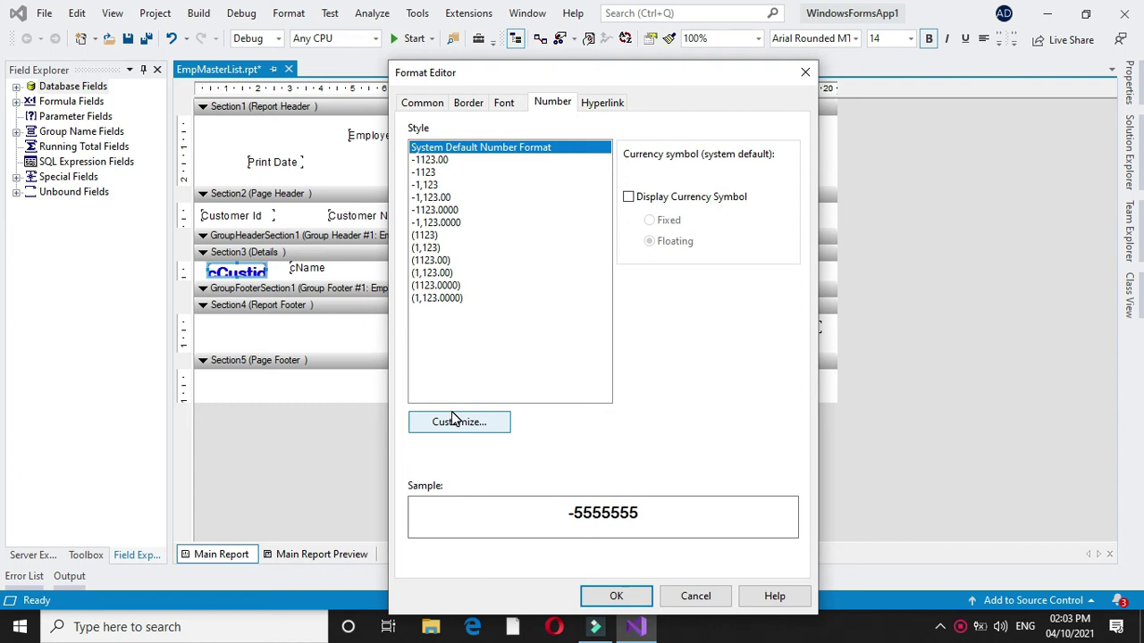
Customize the cCustid field's number format with Suppress if Zero, 1.00 decimals and a thousands separator, and preview the report.
{"action": "left_click", "coordinate": [453, 425]}
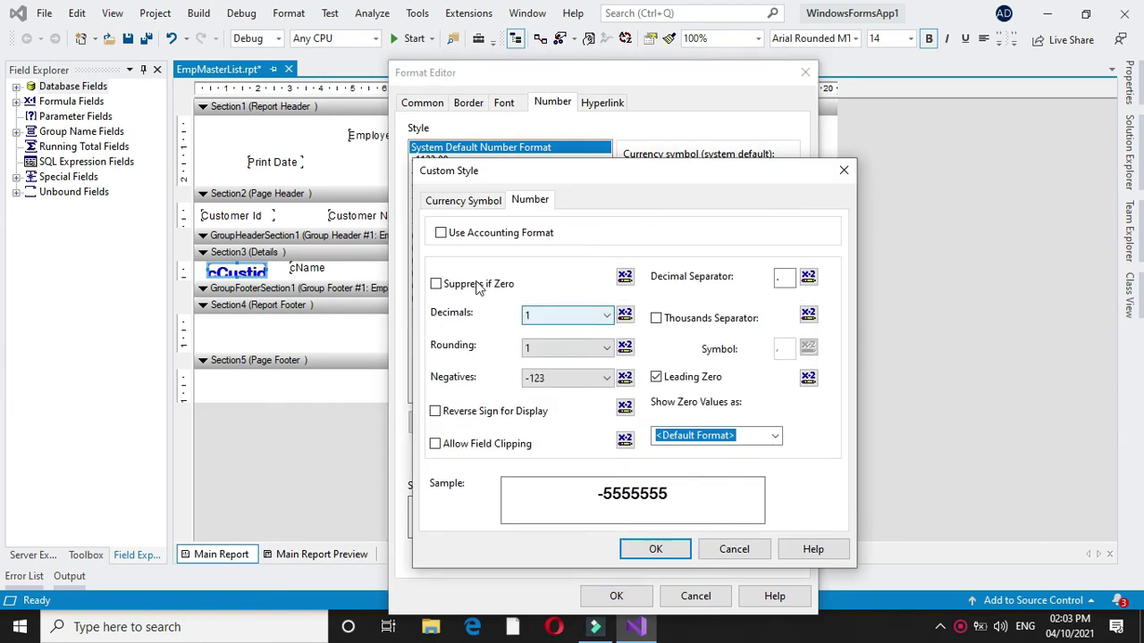
{"action": "left_click", "coordinate": [436, 283]}
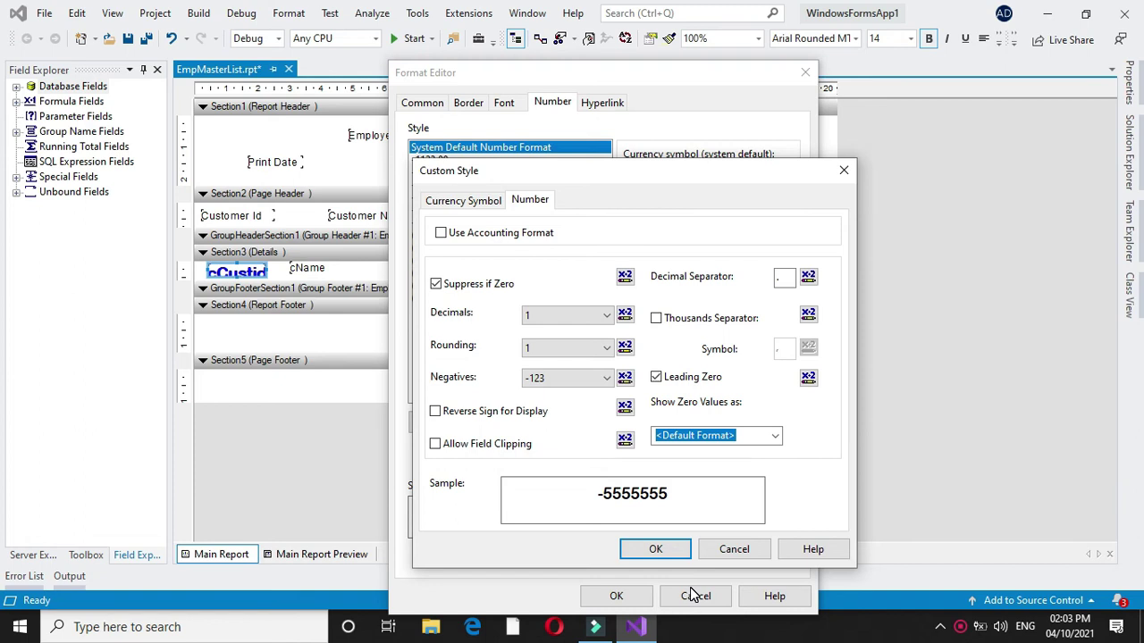
{"action": "left_click", "coordinate": [609, 318]}
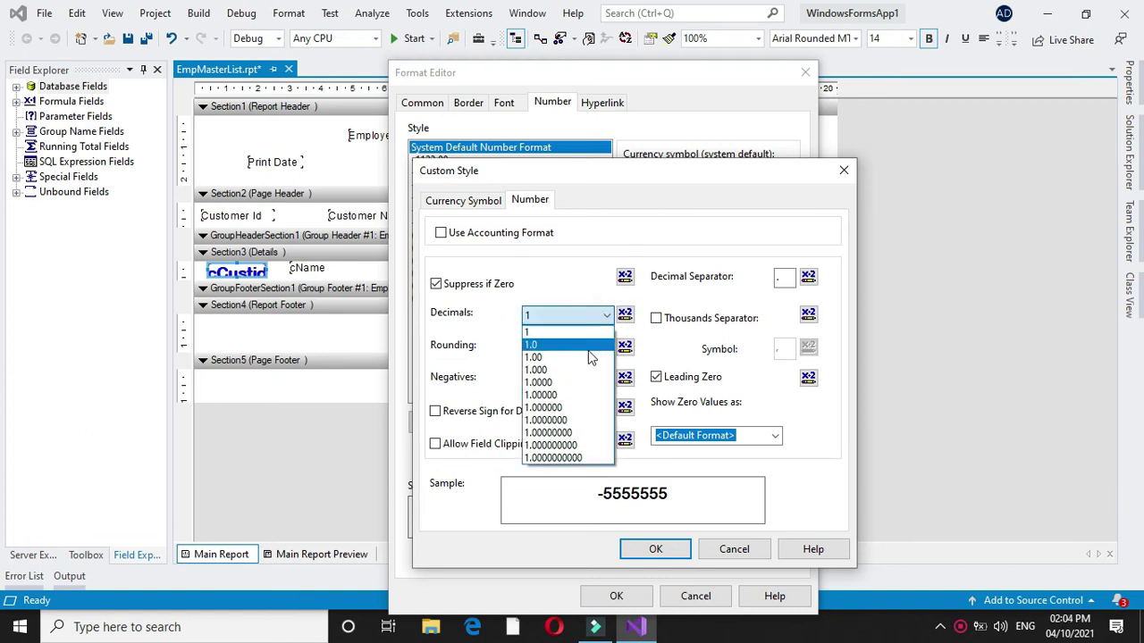
{"action": "left_click", "coordinate": [590, 363]}
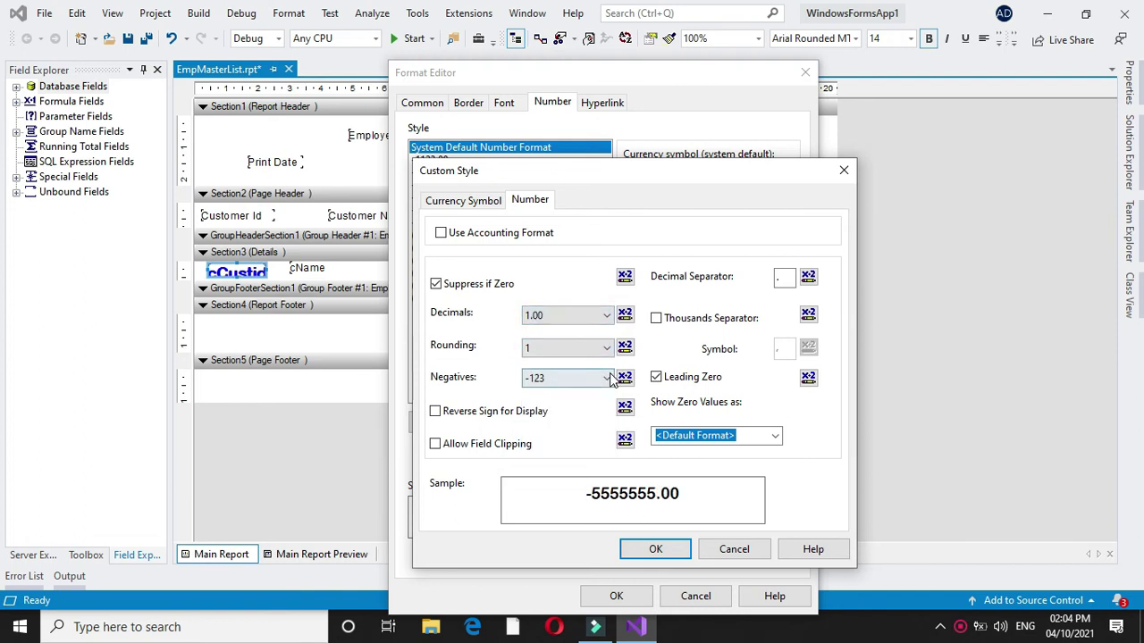
{"action": "left_click", "coordinate": [657, 319]}
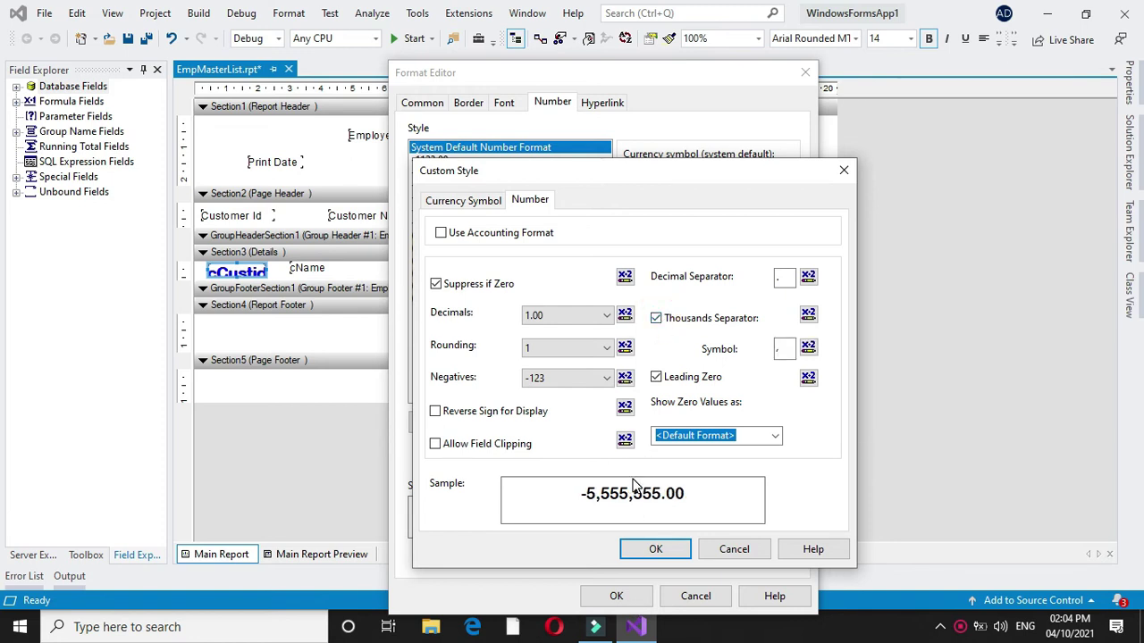
{"action": "left_click", "coordinate": [663, 548]}
{"action": "left_click", "coordinate": [618, 595]}
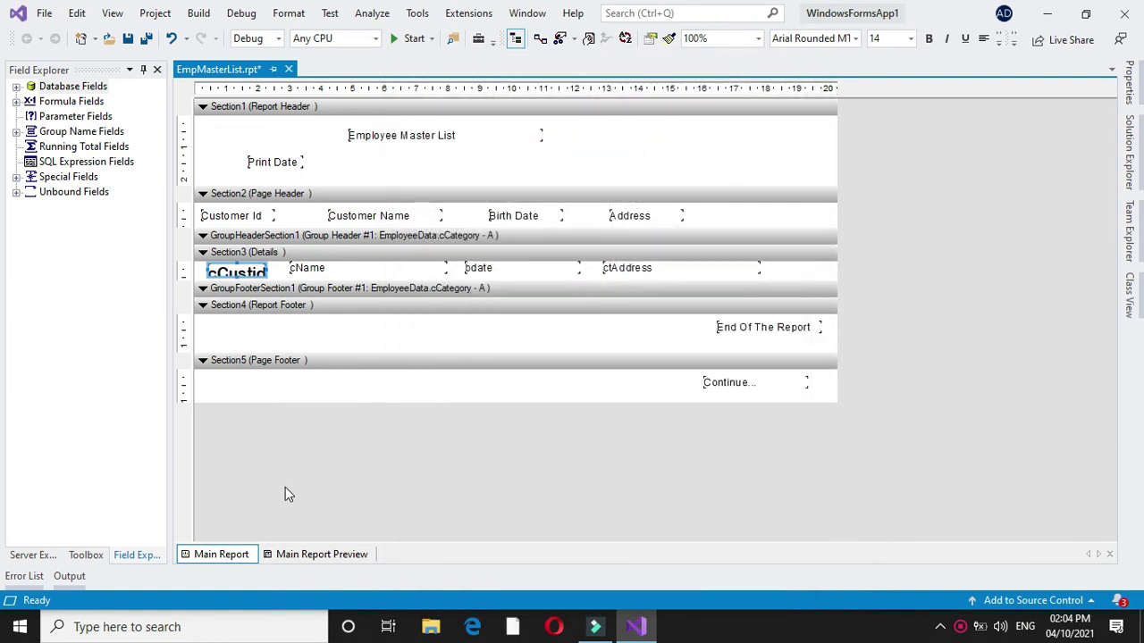
{"action": "left_click", "coordinate": [308, 554]}
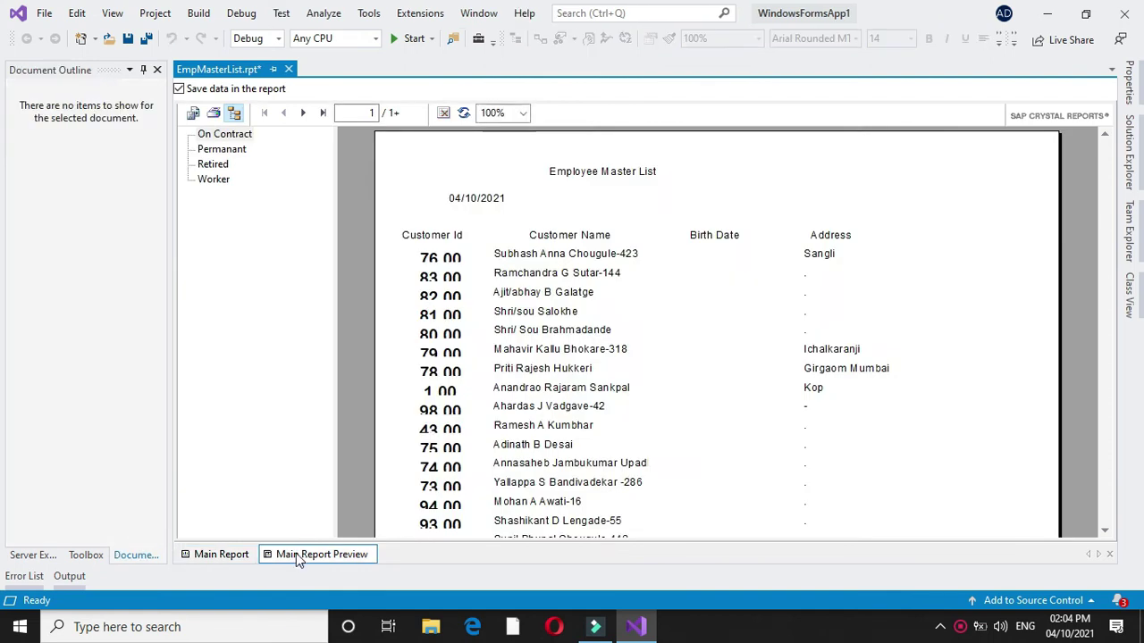
Customize the cCustid field's number format with Decimals set to 1 and no thousands separator, and preview the report.
{"action": "left_click", "coordinate": [446, 261]}
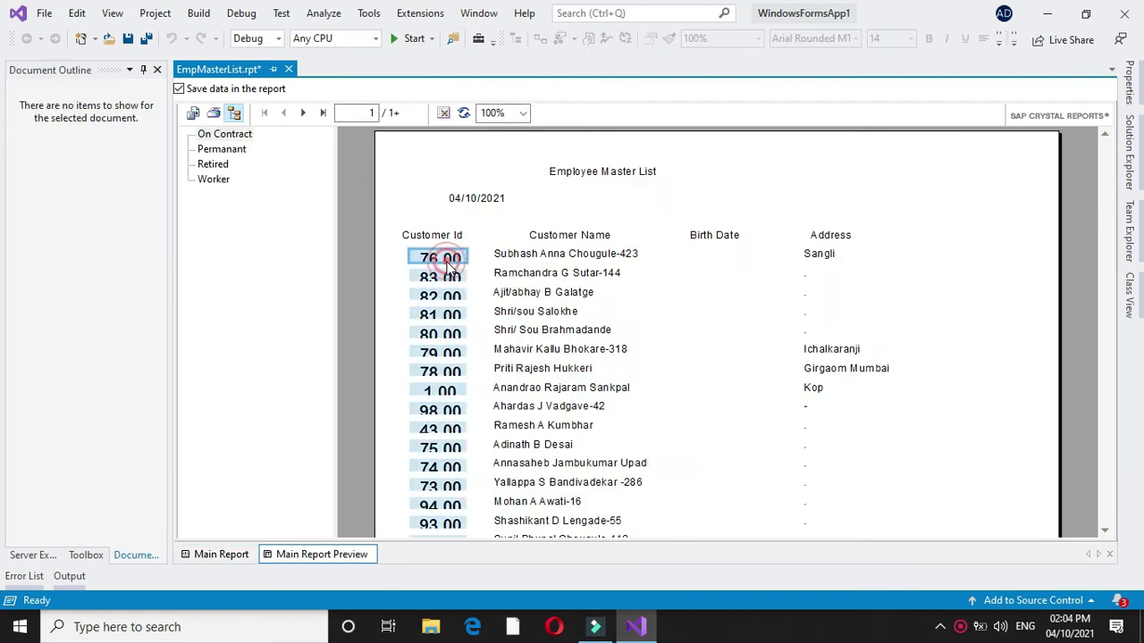
{"action": "left_click", "coordinate": [233, 556]}
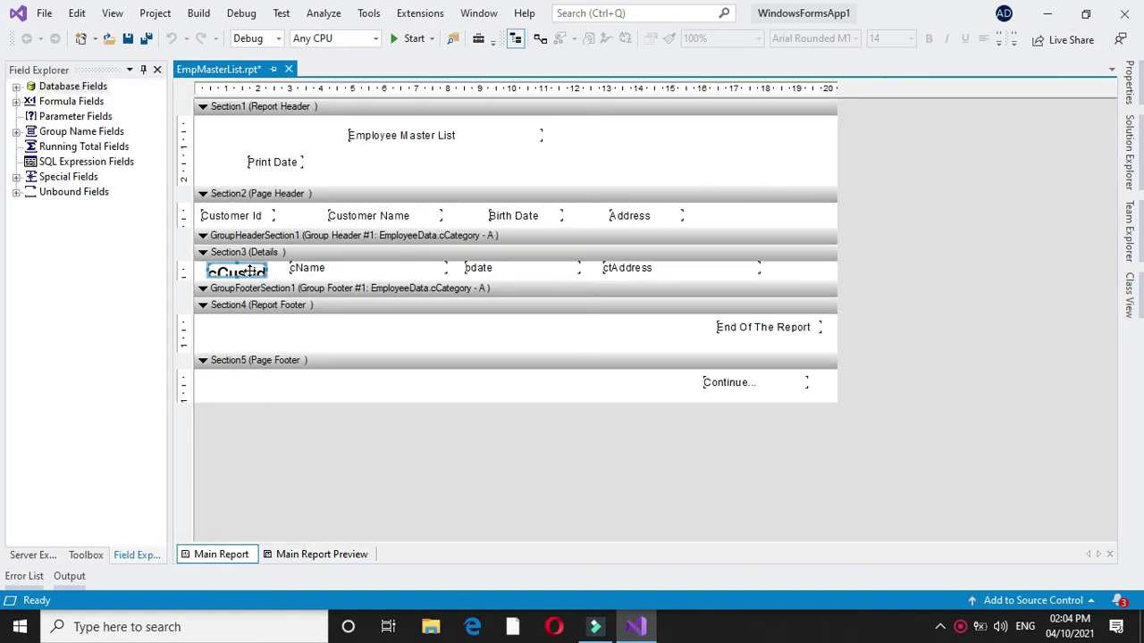
{"action": "left_click", "coordinate": [246, 270]}
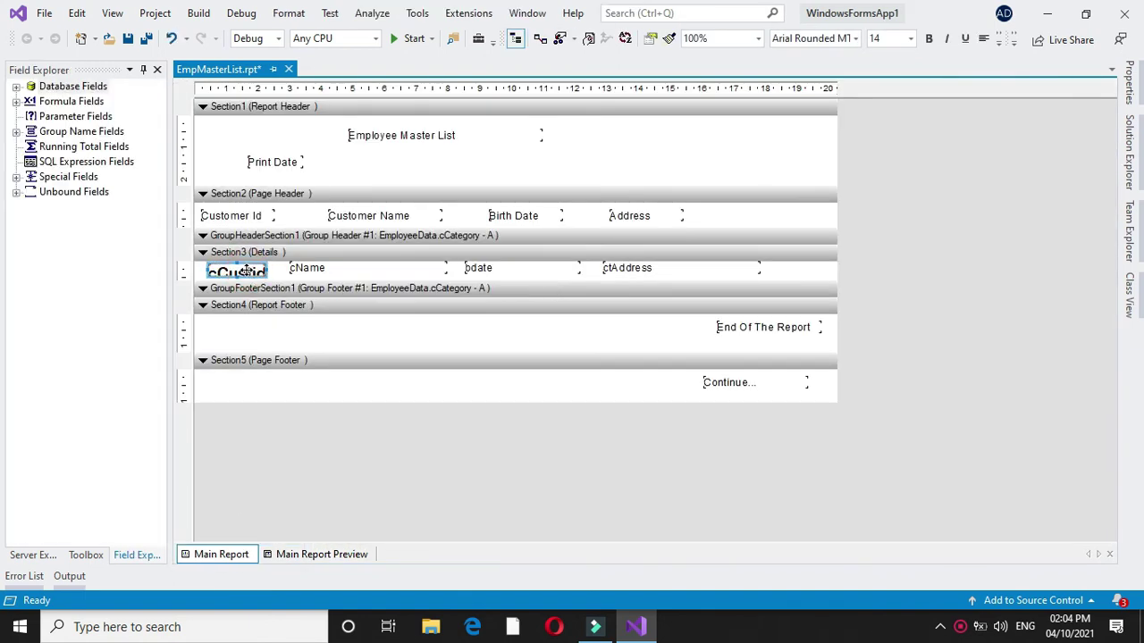
{"action": "right_click", "coordinate": [247, 270]}
{"action": "left_click", "coordinate": [282, 281]}
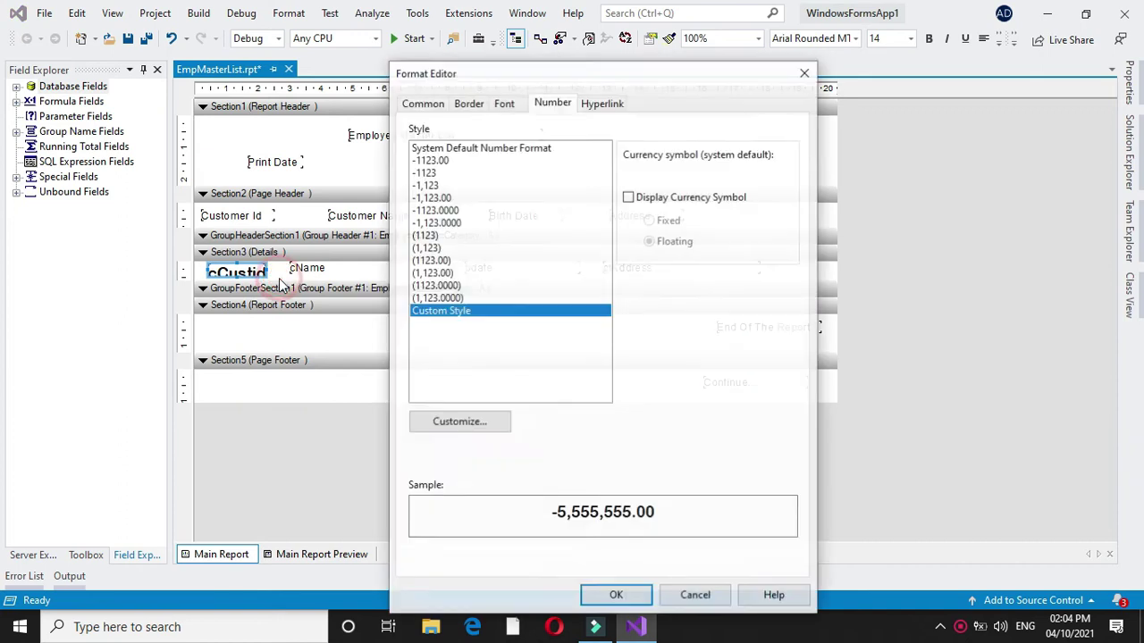
{"action": "left_click", "coordinate": [485, 416]}
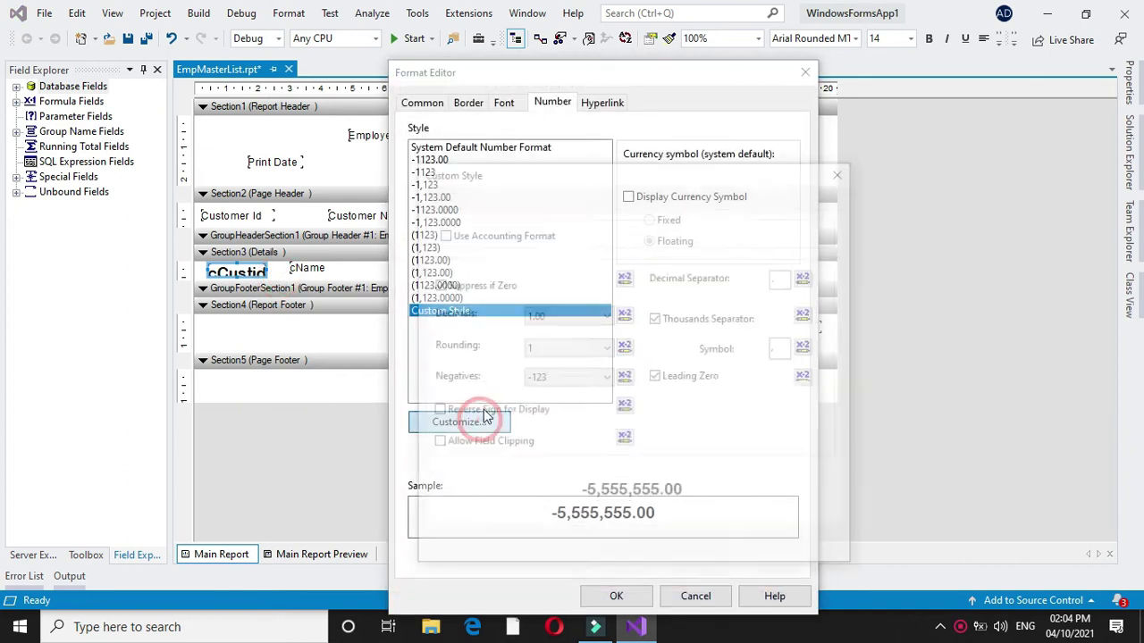
{"action": "left_click", "coordinate": [570, 316]}
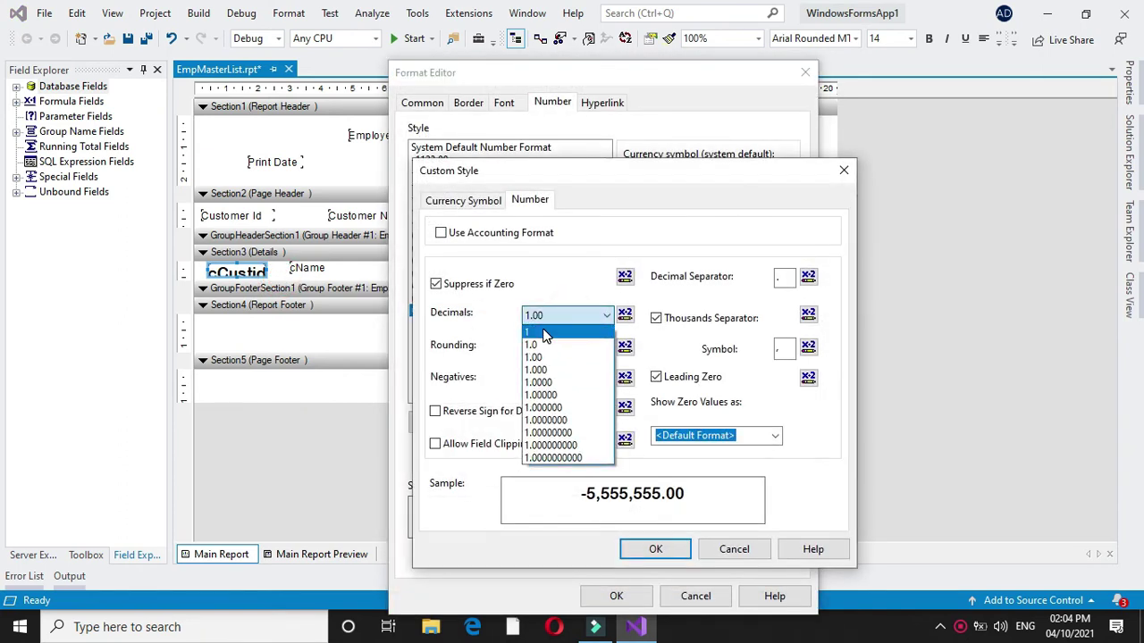
{"action": "left_click", "coordinate": [546, 333]}
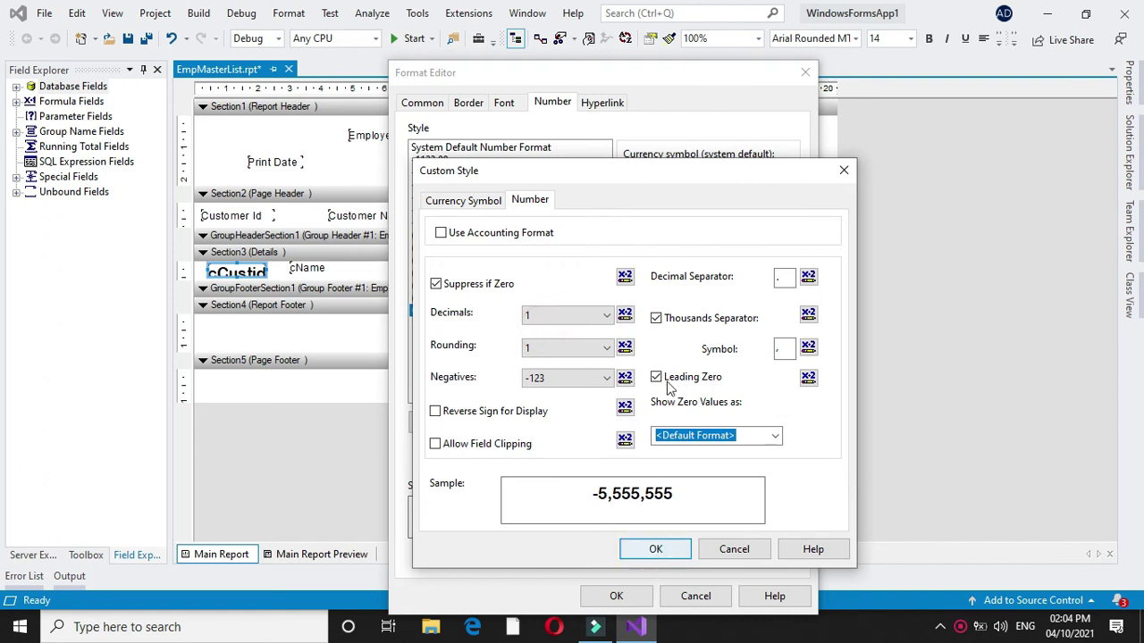
{"action": "left_click", "coordinate": [656, 319]}
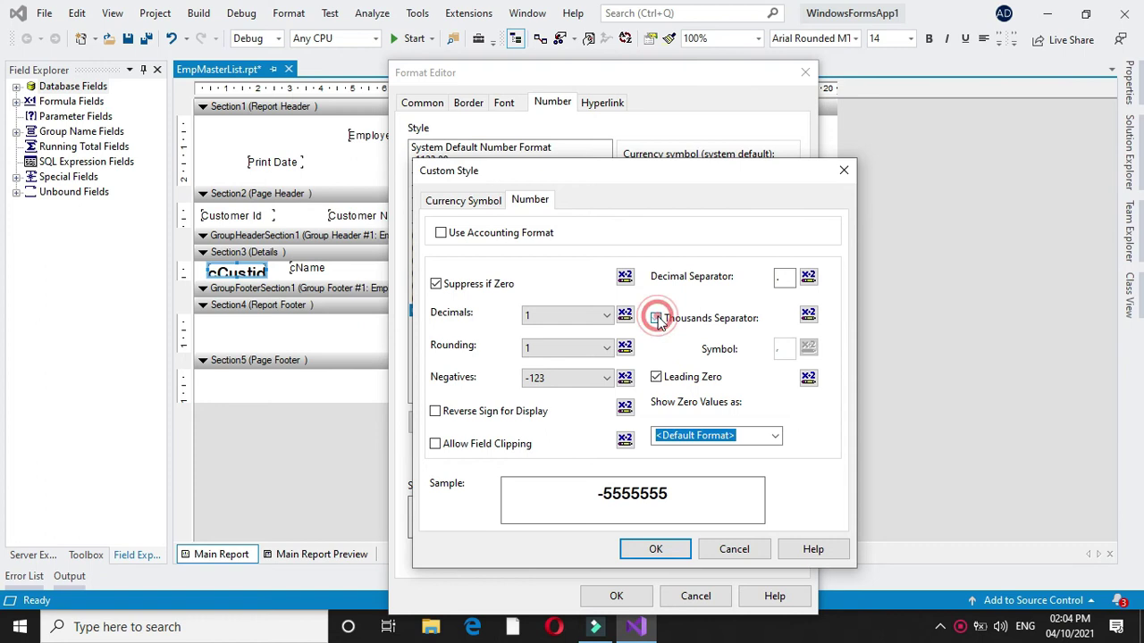
{"action": "left_click", "coordinate": [670, 554]}
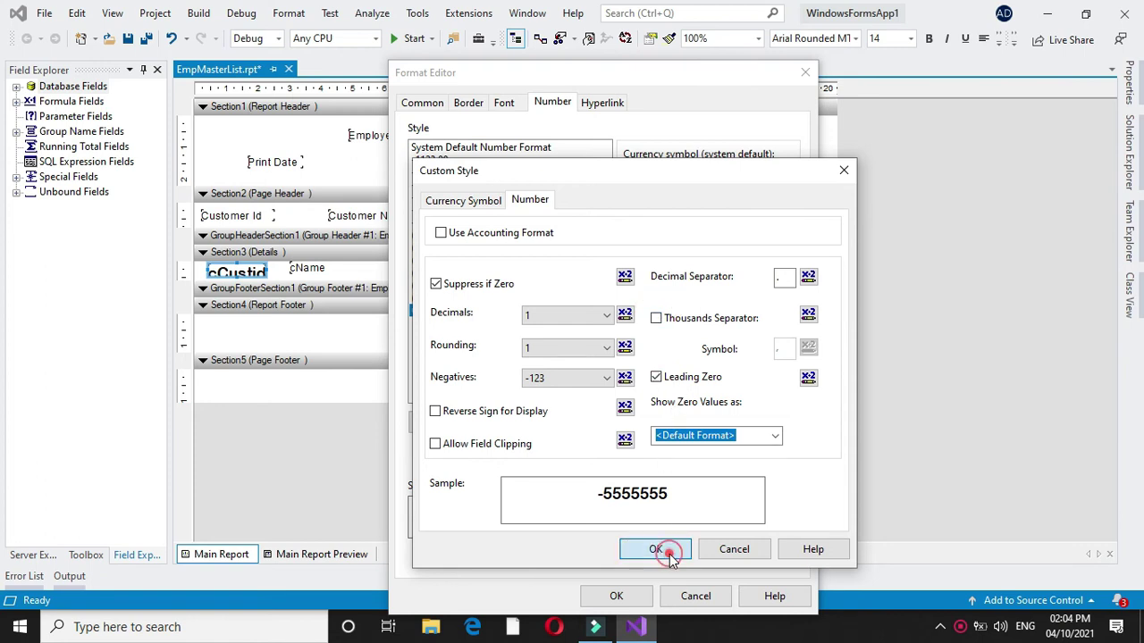
{"action": "left_click", "coordinate": [615, 596]}
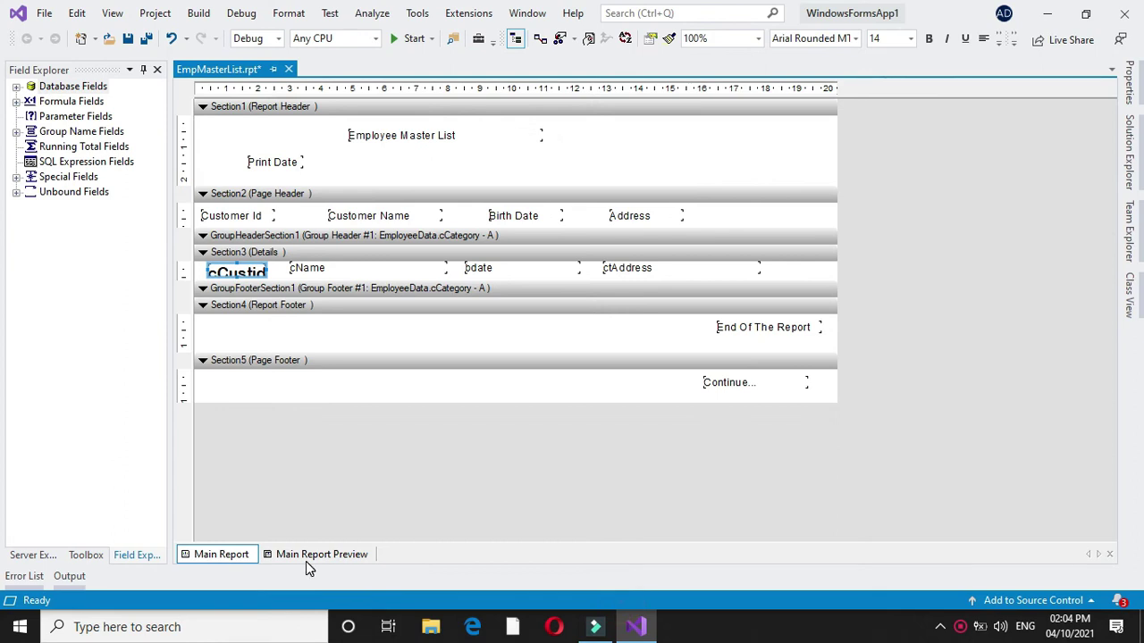
{"action": "left_click", "coordinate": [305, 559]}
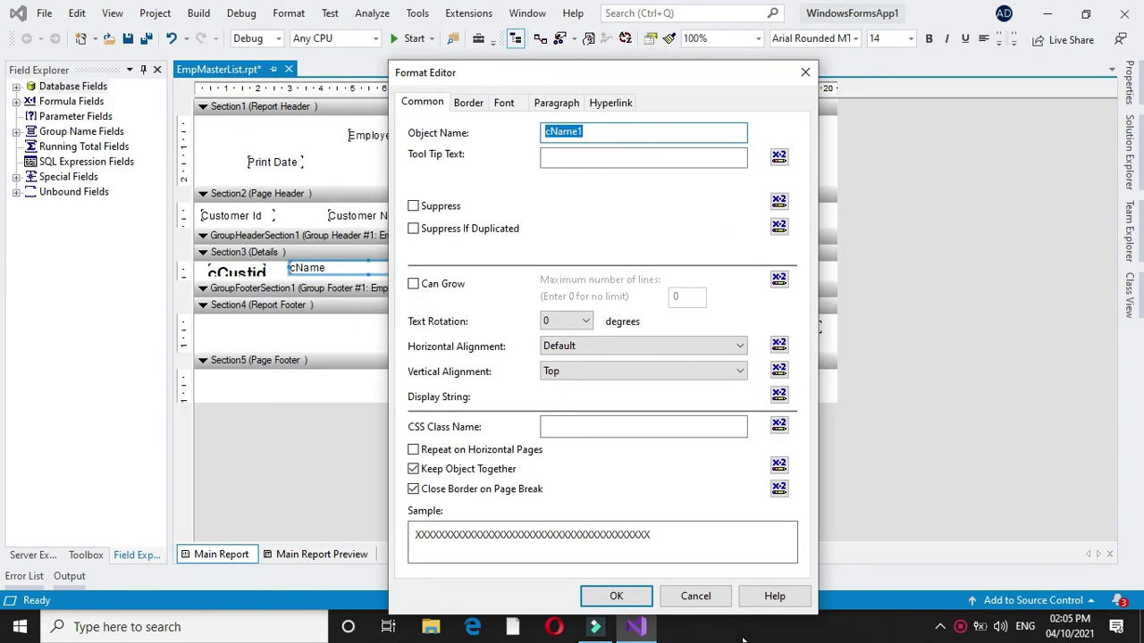
Close the cName field's format settings and review the number format options of the cCustid field.
{"action": "left_click", "coordinate": [694, 597]}
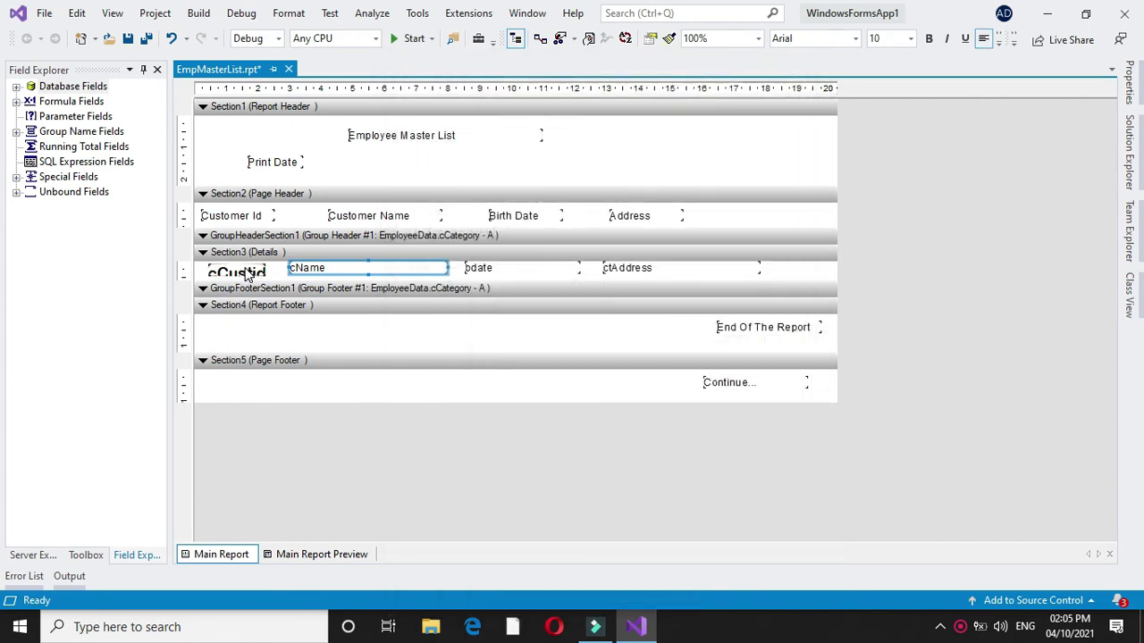
{"action": "left_click", "coordinate": [247, 279]}
{"action": "right_click", "coordinate": [248, 279]}
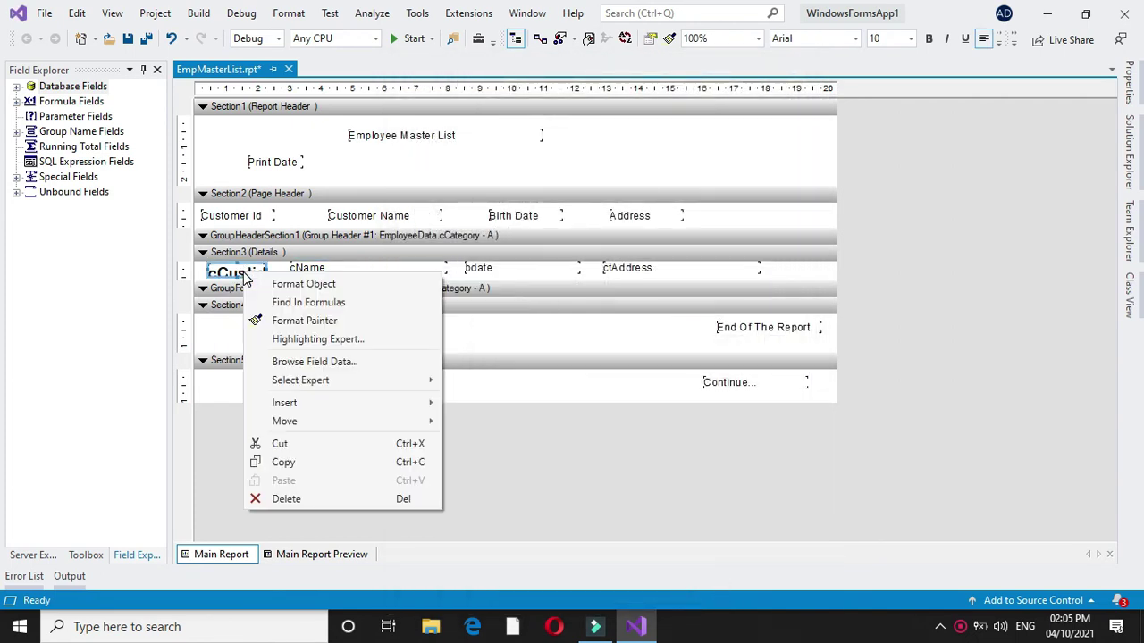
{"action": "left_click", "coordinate": [277, 284]}
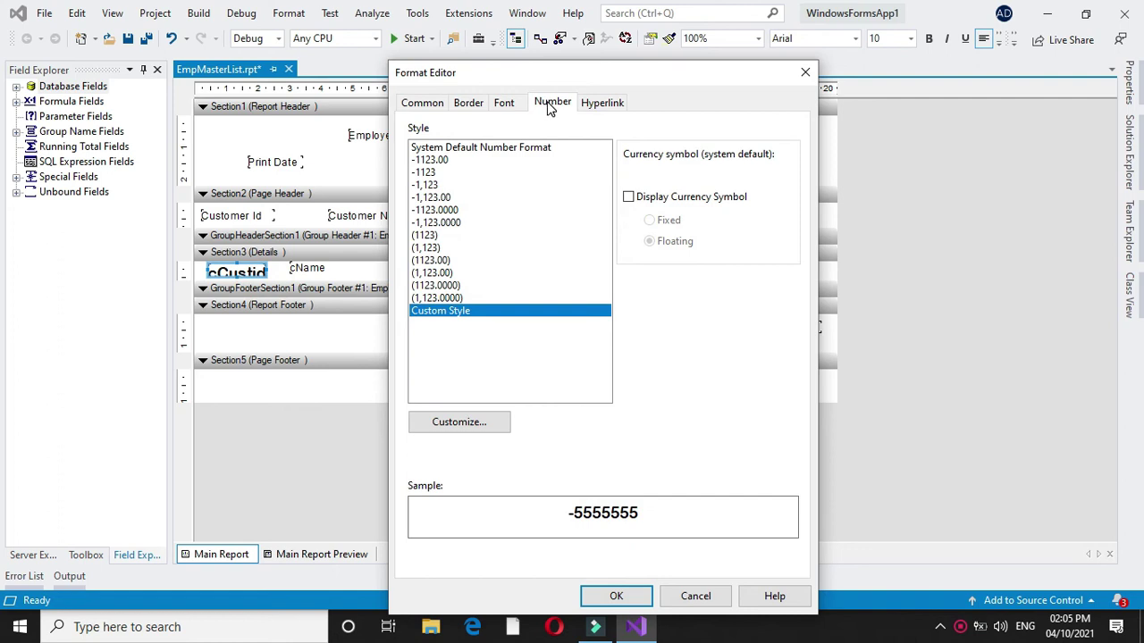
{"action": "left_click", "coordinate": [615, 599]}
Set the cName field's paragraph reading order to Right to Left, keeping text interpretation at none.
{"action": "left_click", "coordinate": [338, 273]}
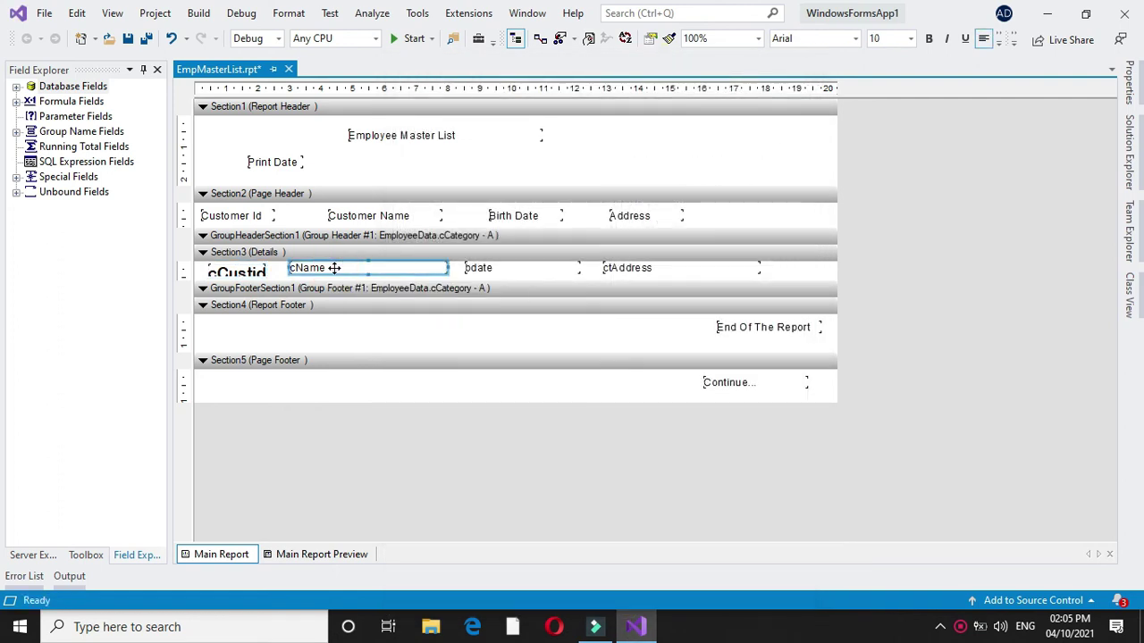
{"action": "right_click", "coordinate": [336, 274]}
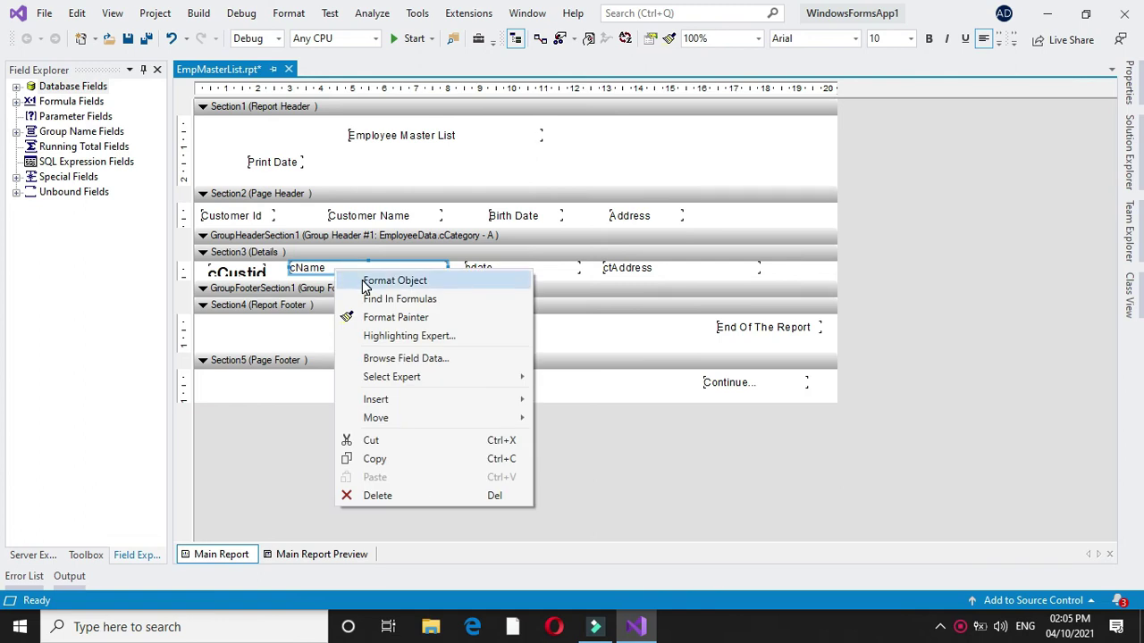
{"action": "left_click", "coordinate": [365, 282]}
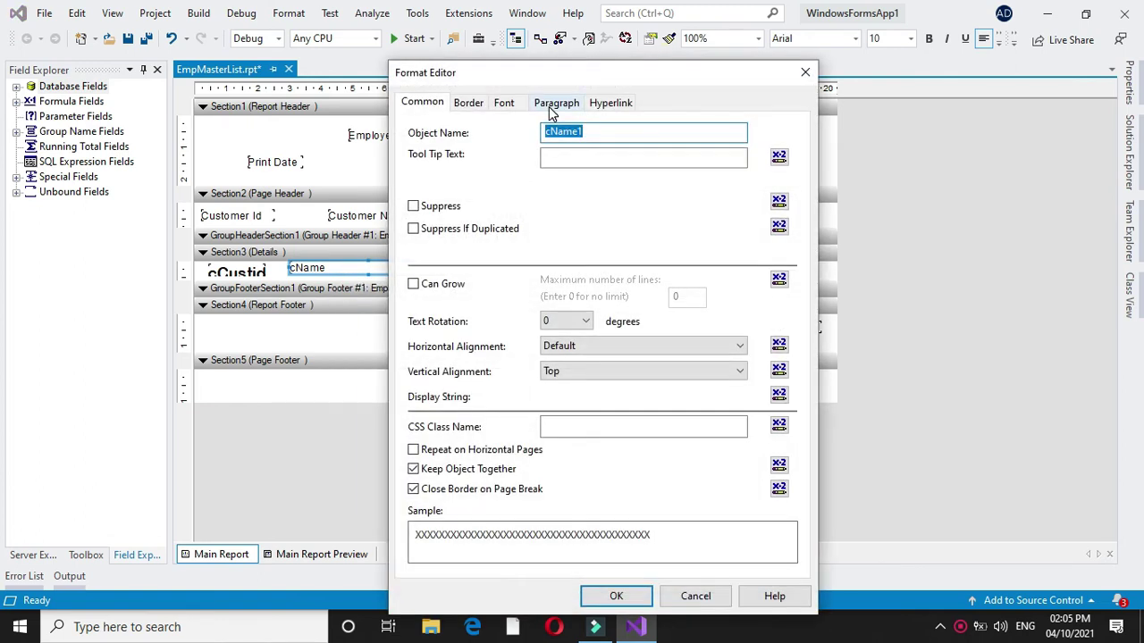
{"action": "left_click", "coordinate": [549, 103]}
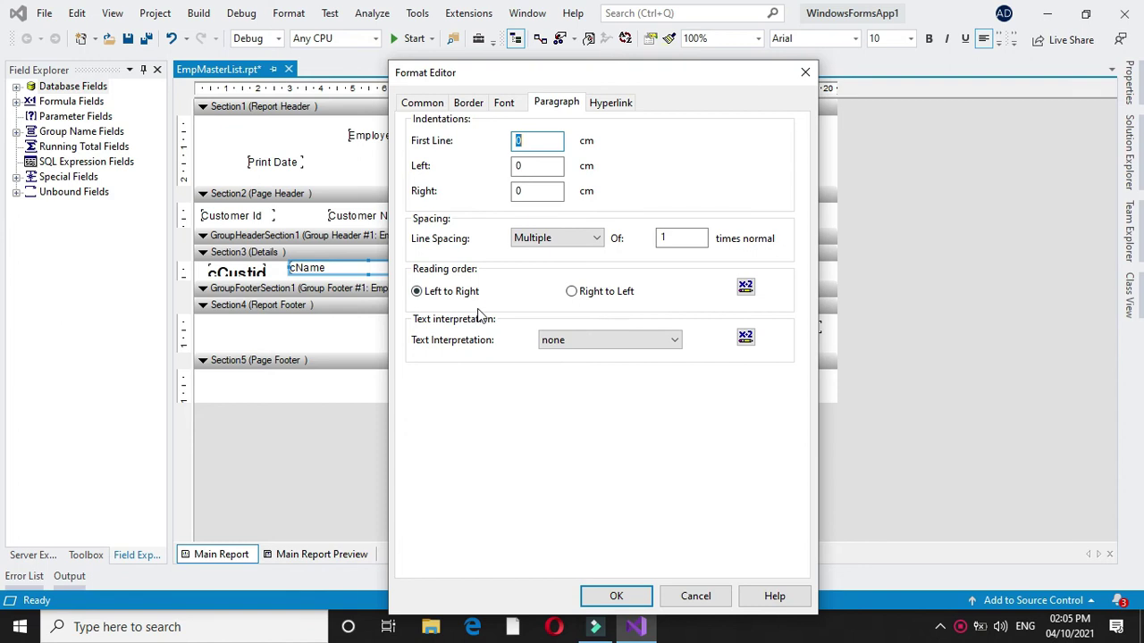
{"action": "left_click", "coordinate": [591, 293]}
{"action": "left_click", "coordinate": [675, 342]}
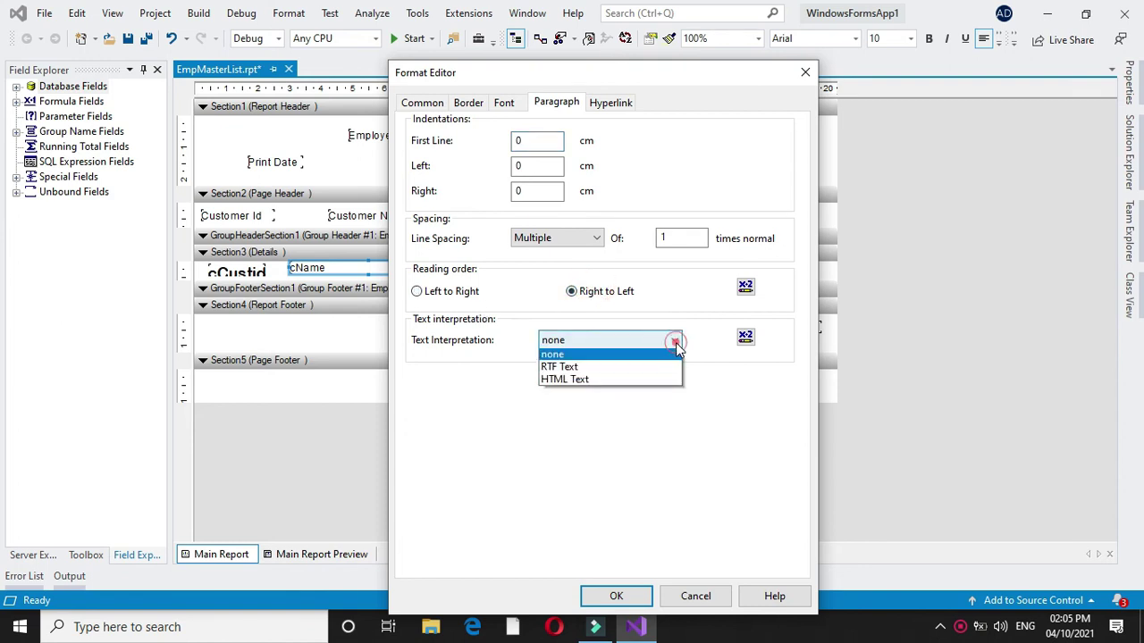
{"action": "left_click", "coordinate": [676, 342]}
{"action": "left_click", "coordinate": [676, 342]}
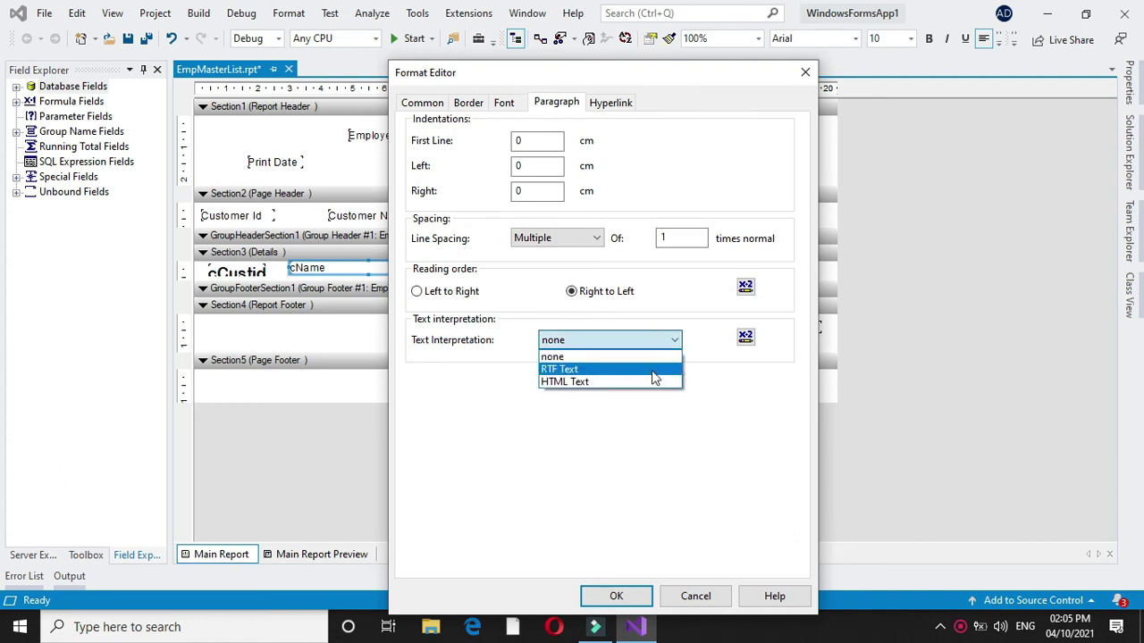
{"action": "left_click", "coordinate": [653, 357]}
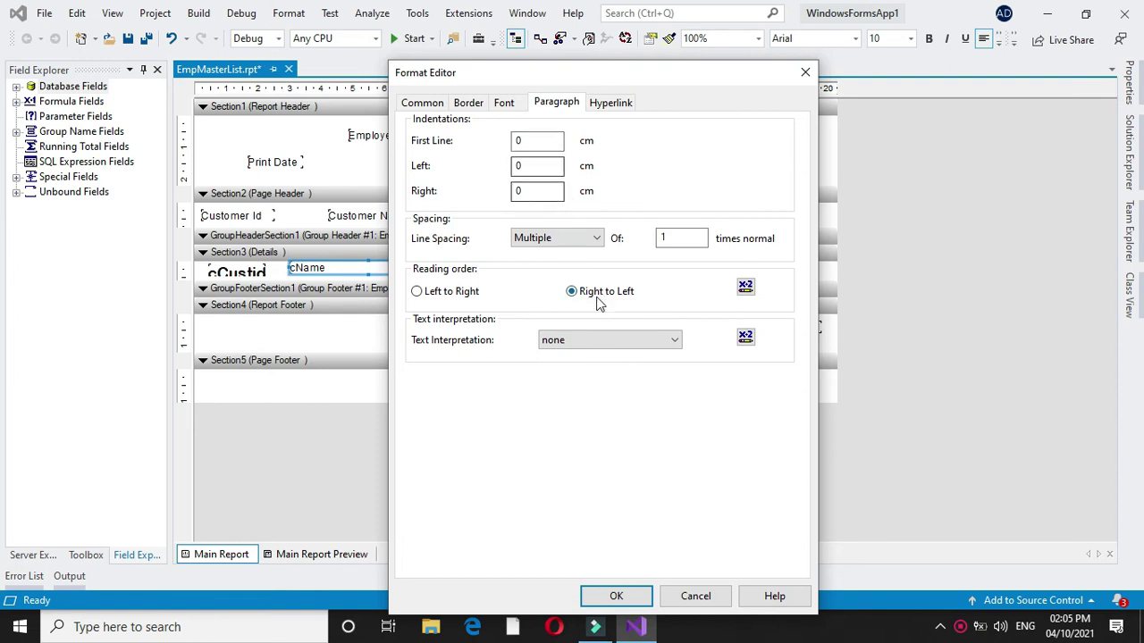
{"action": "left_click", "coordinate": [604, 597]}
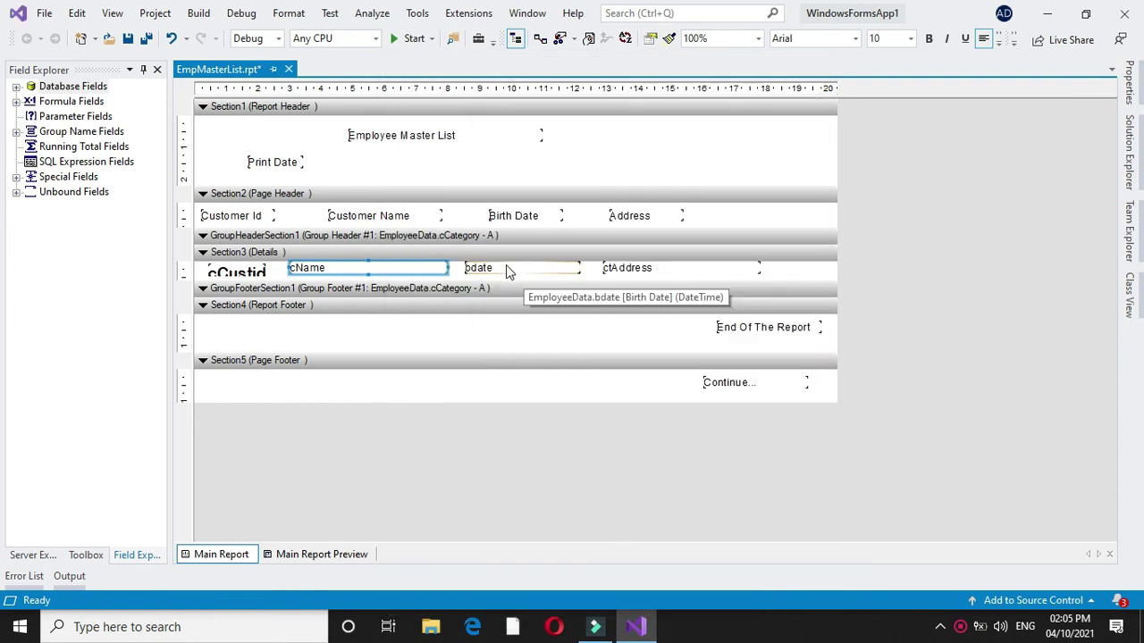
Review the date and time styles offered for the bdate field and keep System Default Short Format.
{"action": "left_click", "coordinate": [503, 266]}
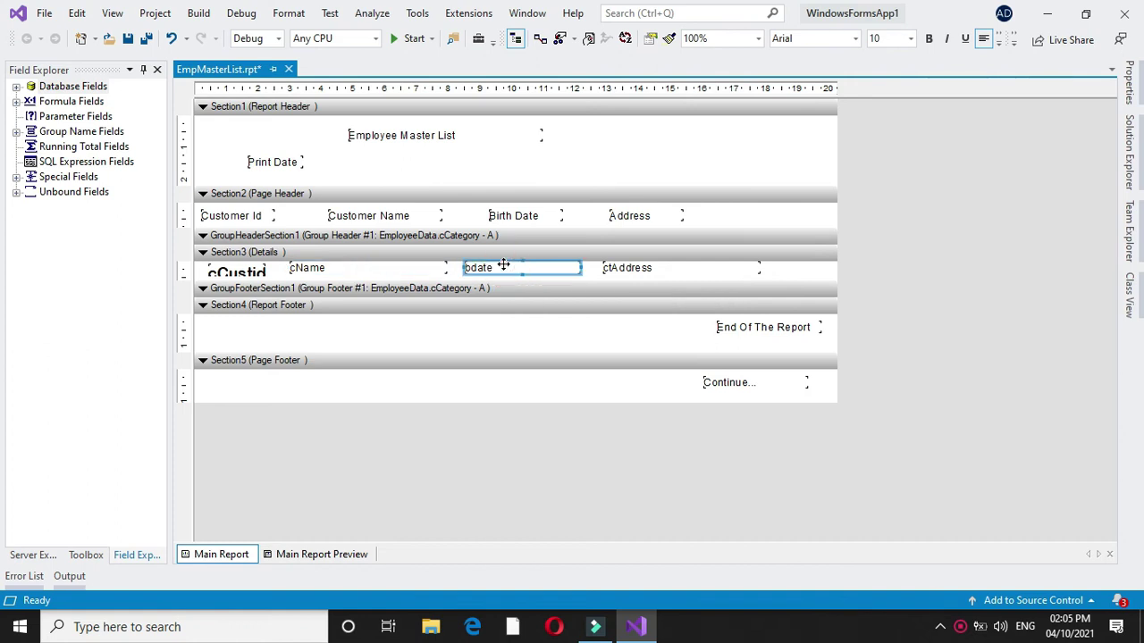
{"action": "right_click", "coordinate": [503, 266]}
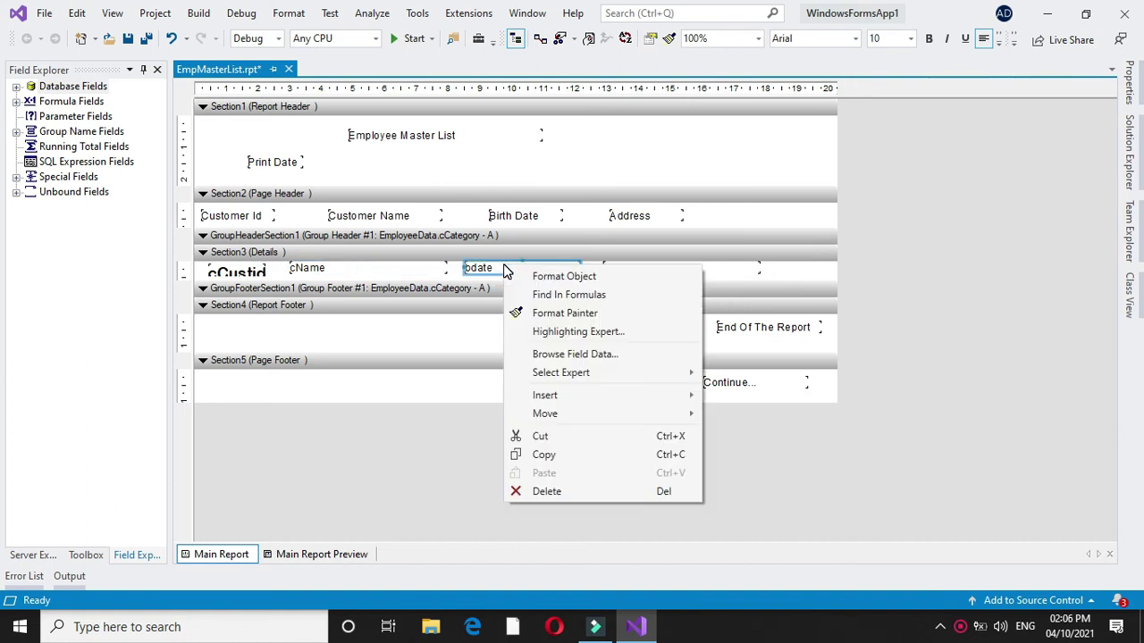
{"action": "left_click", "coordinate": [563, 277]}
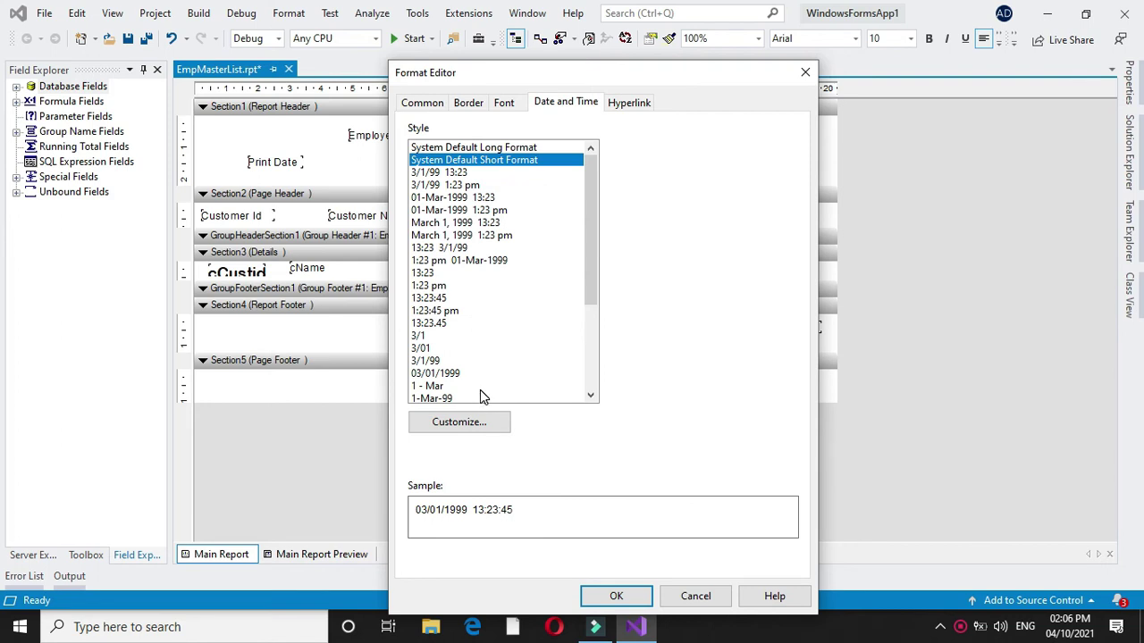
{"action": "left_click", "coordinate": [610, 597]}
Preview the report and go forward to page 5 to examine the Birth Date values.
{"action": "left_click", "coordinate": [313, 554]}
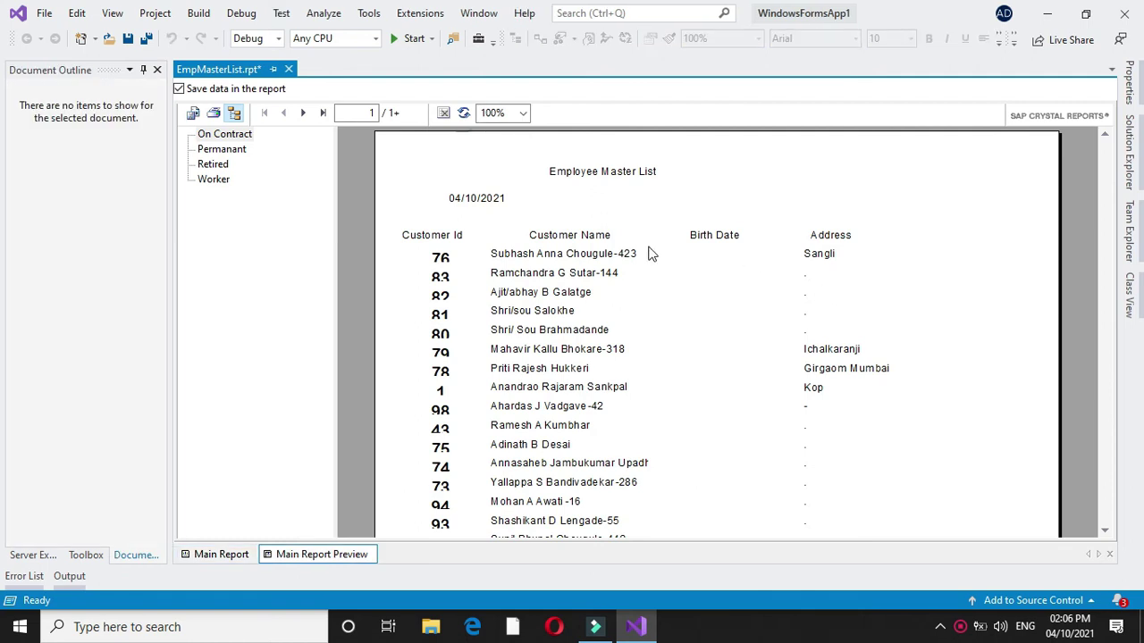
{"action": "left_click", "coordinate": [302, 112]}
{"action": "left_click", "coordinate": [303, 113]}
{"action": "left_click", "coordinate": [302, 113]}
{"action": "left_click", "coordinate": [303, 112]}
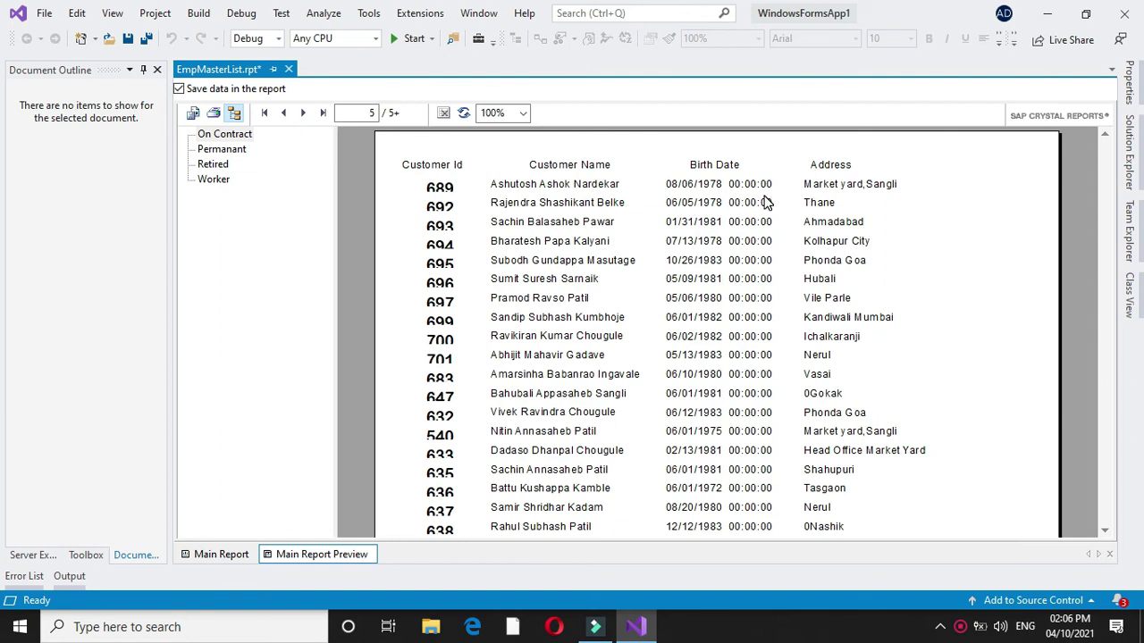
In the bdate detail field's date and time format, customize the style and set its order to Date.
{"action": "left_click", "coordinate": [237, 554]}
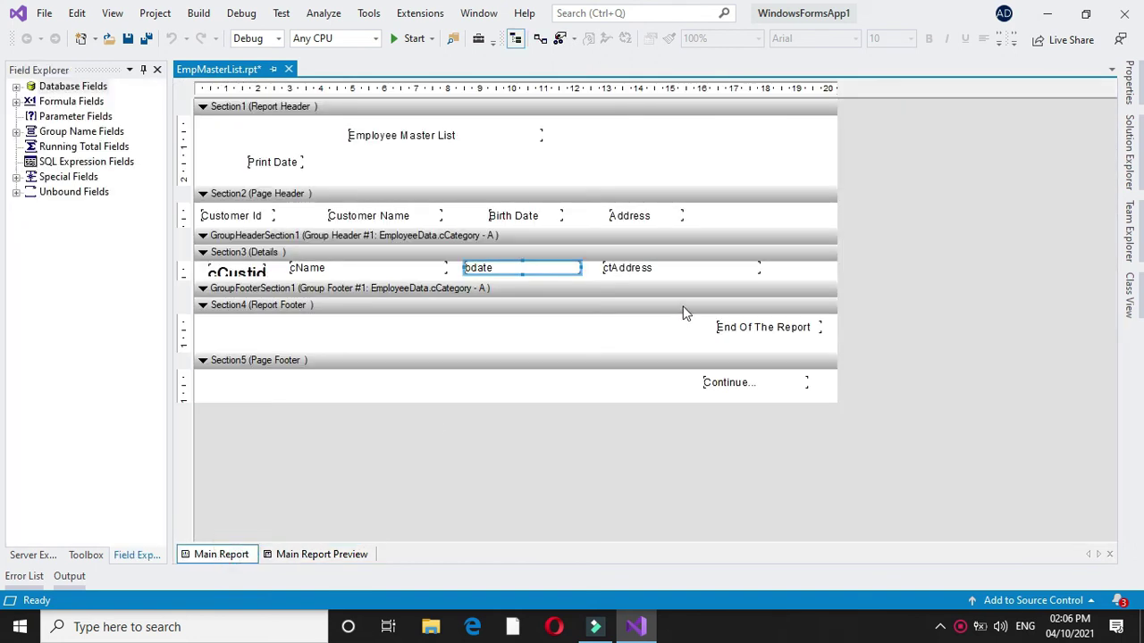
{"action": "right_click", "coordinate": [547, 271]}
{"action": "left_click", "coordinate": [562, 286]}
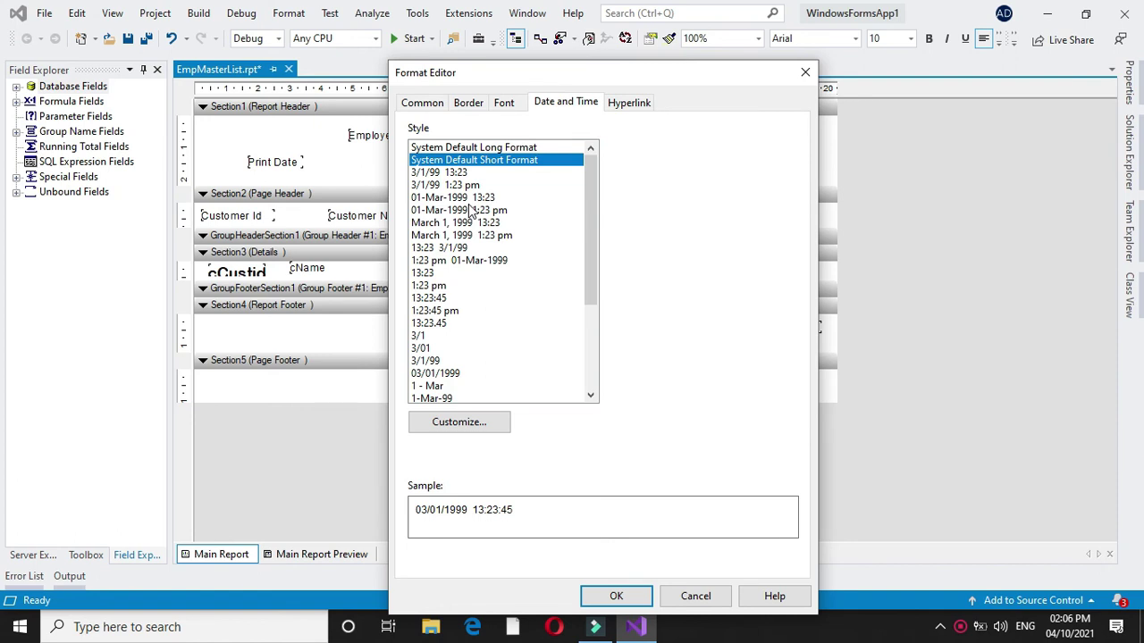
{"action": "left_click", "coordinate": [590, 395]}
{"action": "left_click", "coordinate": [589, 395]}
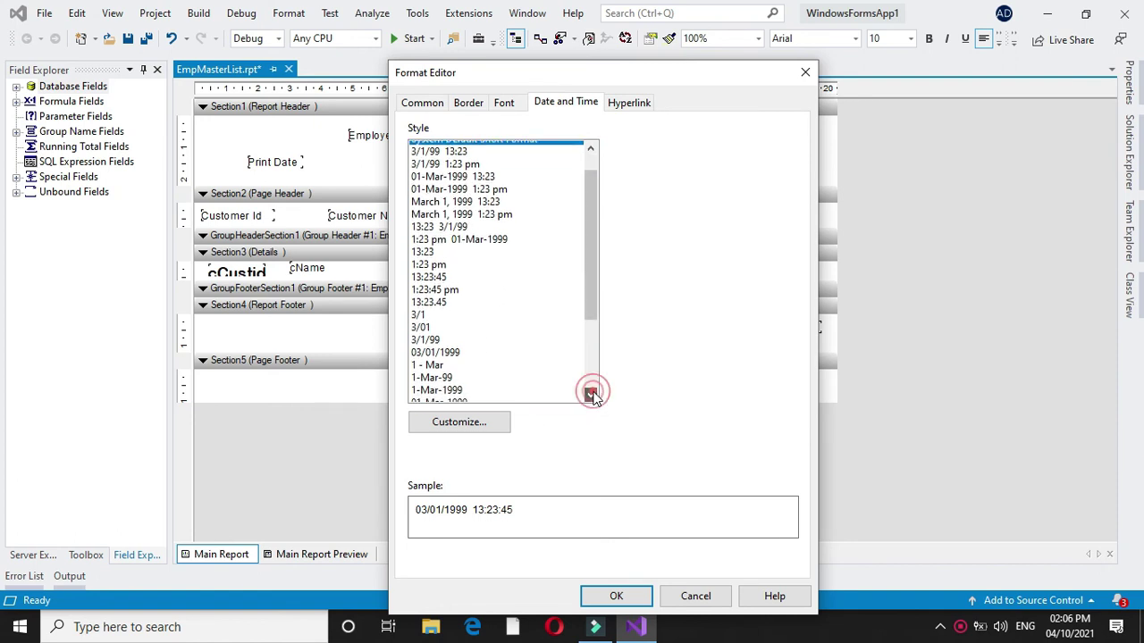
{"action": "left_click", "coordinate": [473, 425]}
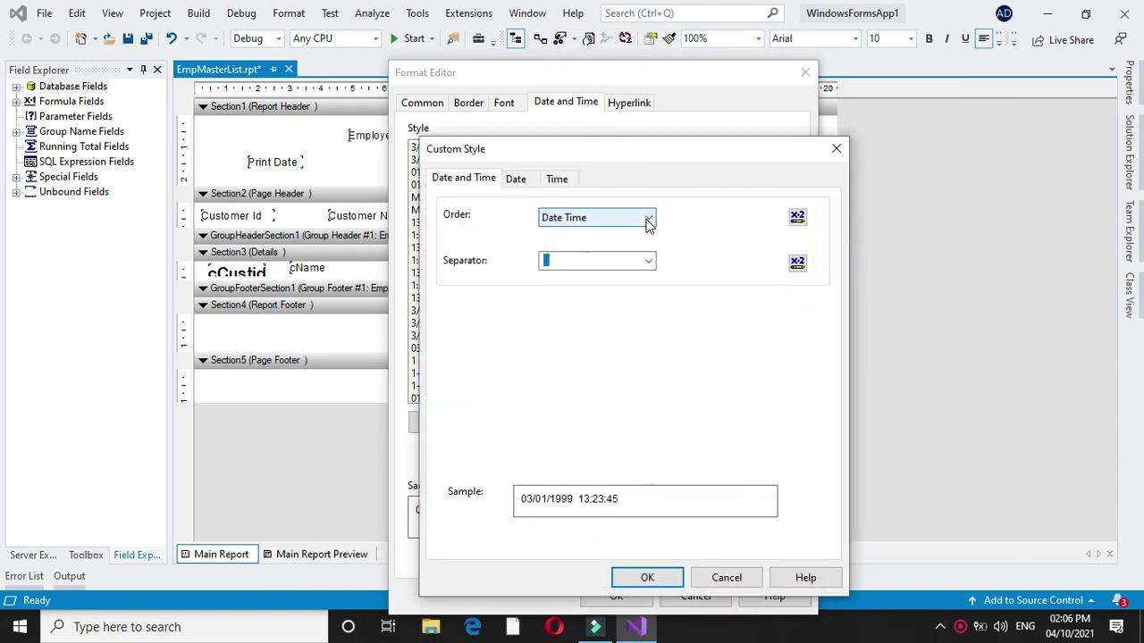
{"action": "left_click", "coordinate": [649, 222]}
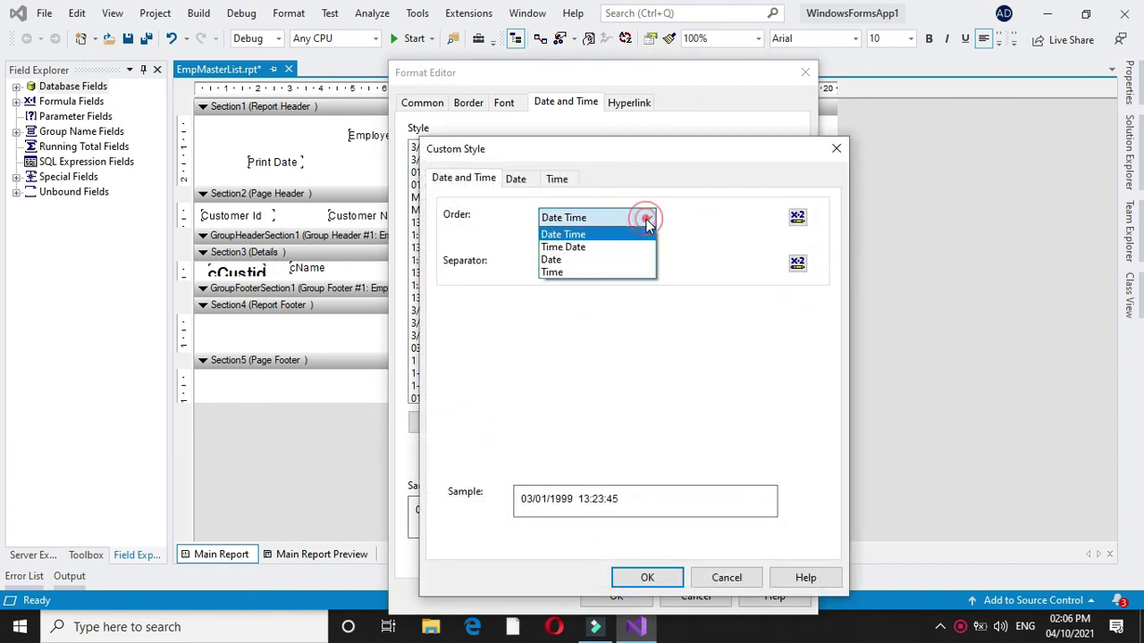
{"action": "left_click", "coordinate": [583, 260]}
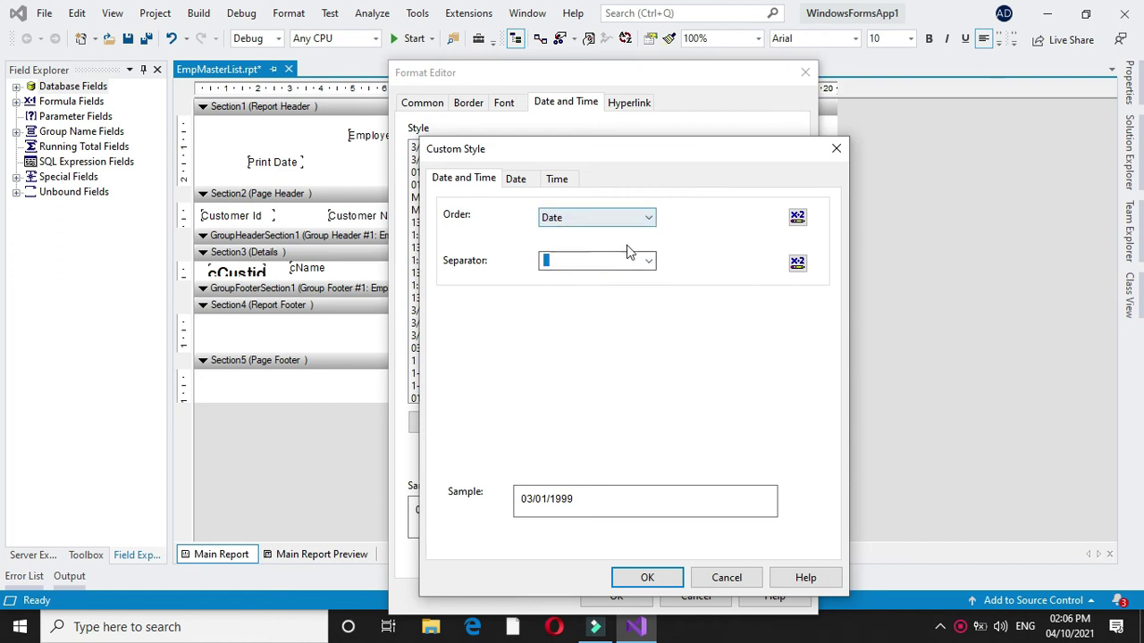
Try the Time order in the bdate field's custom style, and return the order to Date.
{"action": "left_click", "coordinate": [647, 219]}
{"action": "left_click", "coordinate": [566, 271]}
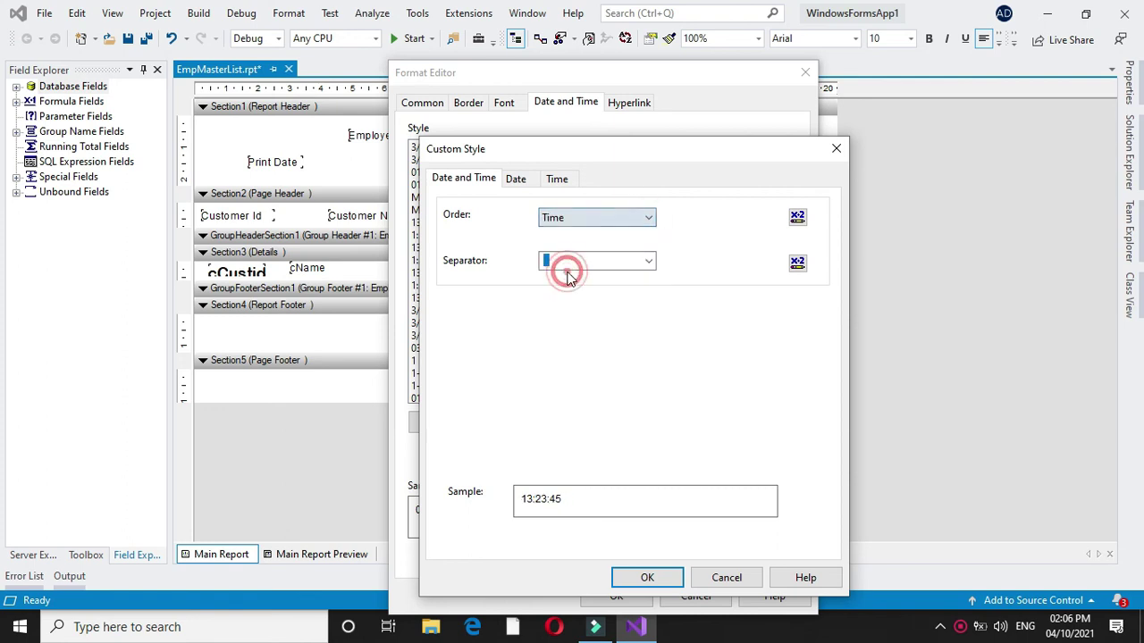
{"action": "left_click", "coordinate": [643, 221]}
{"action": "left_click", "coordinate": [646, 261]}
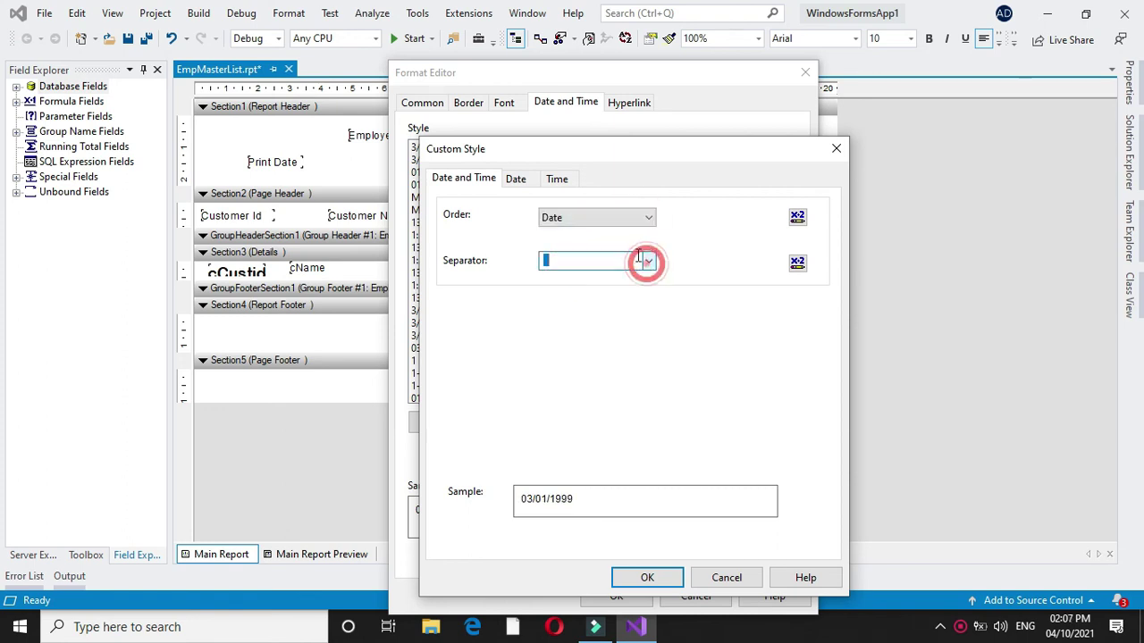
Set the day, month and year order of bdate's custom date style to DMY.
{"action": "left_click", "coordinate": [518, 181]}
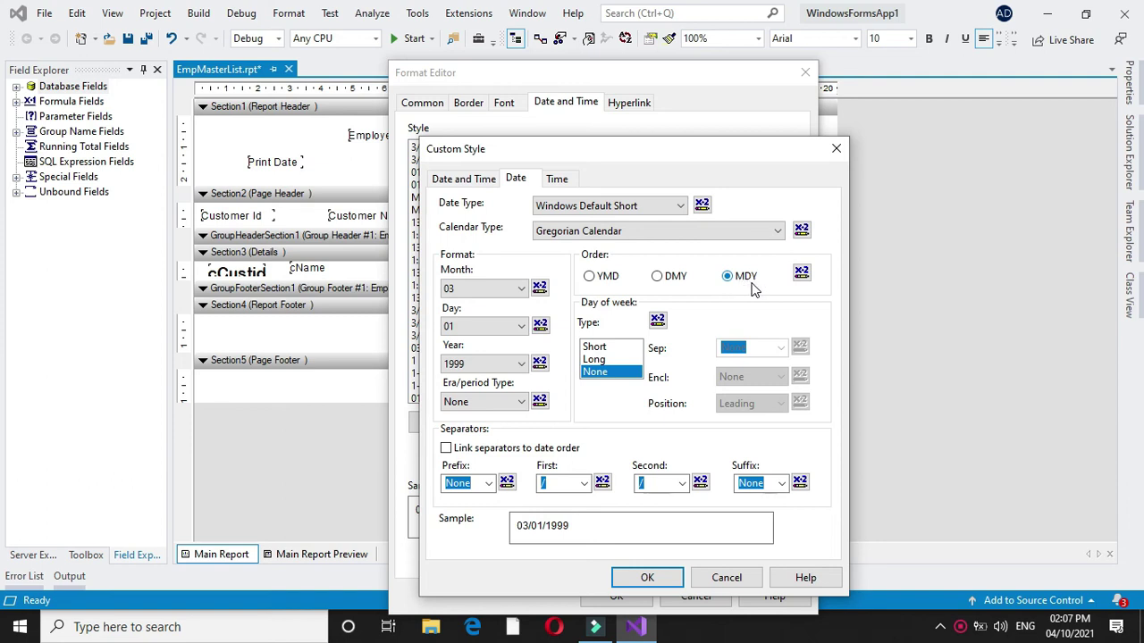
{"action": "left_click", "coordinate": [658, 278]}
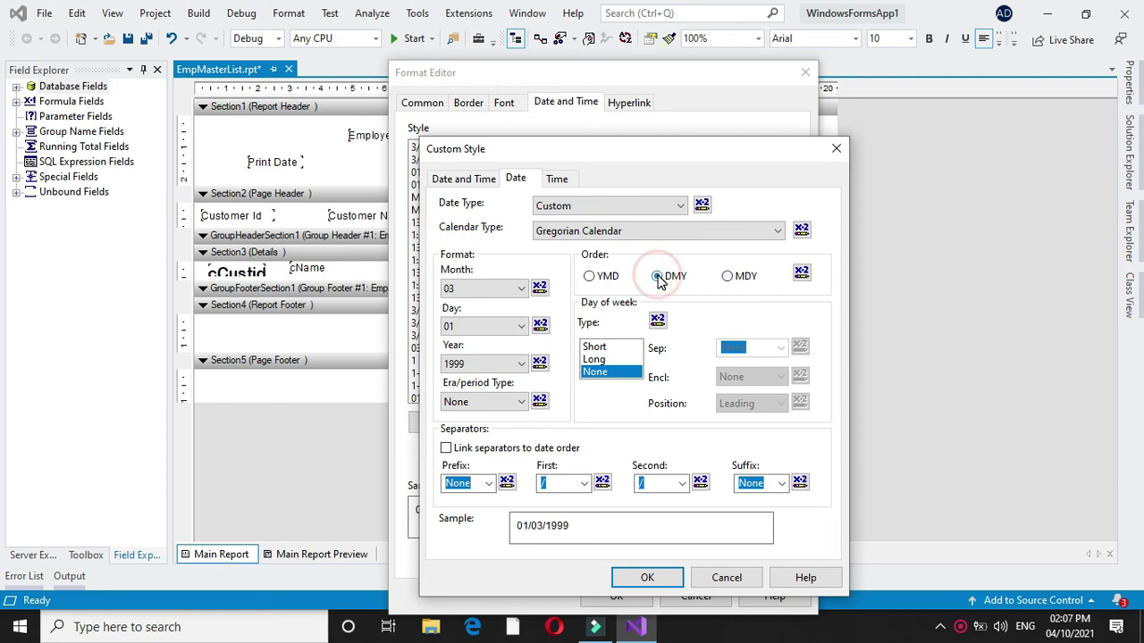
Try the month formats 3 and Mar for the custom date style, and return the month to 03.
{"action": "left_click", "coordinate": [523, 290]}
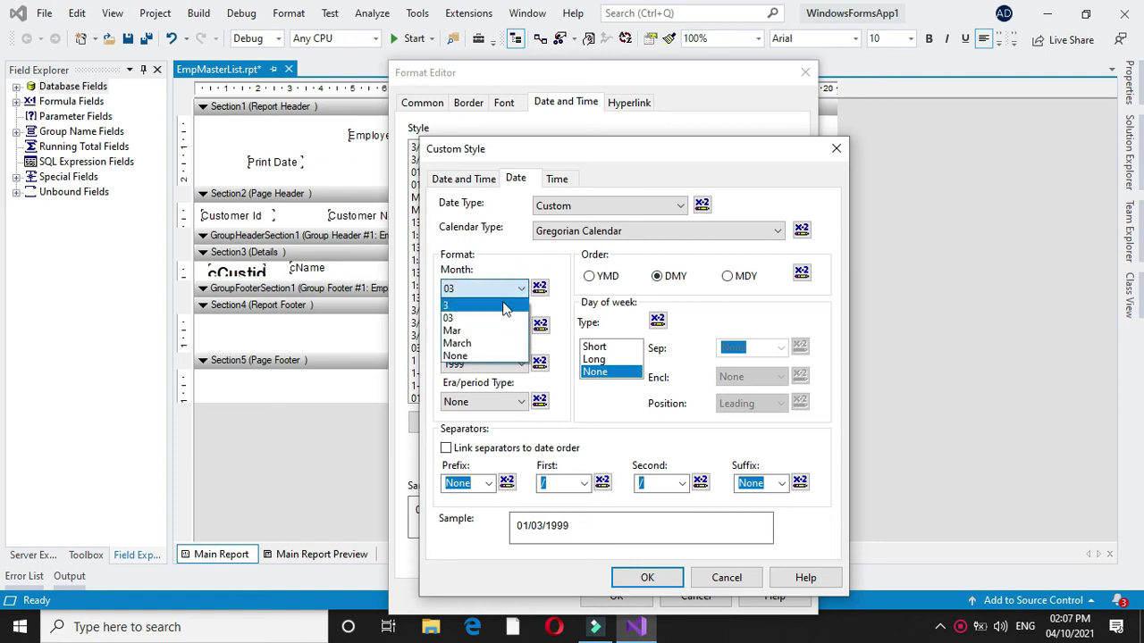
{"action": "left_click", "coordinate": [503, 307]}
{"action": "left_click", "coordinate": [523, 292]}
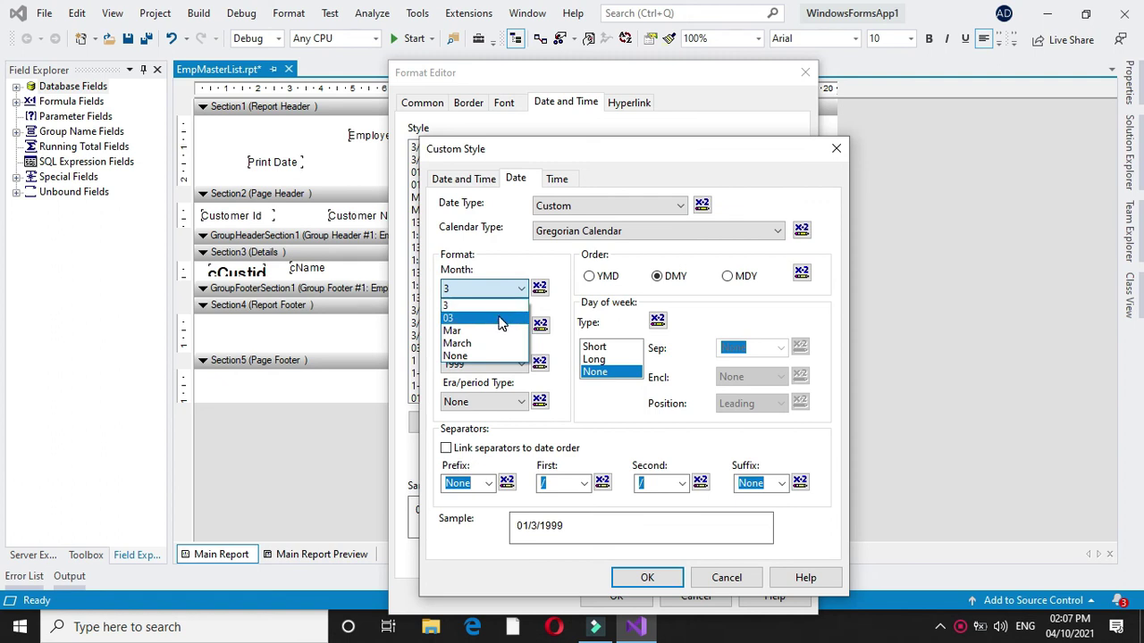
{"action": "left_click", "coordinate": [498, 319]}
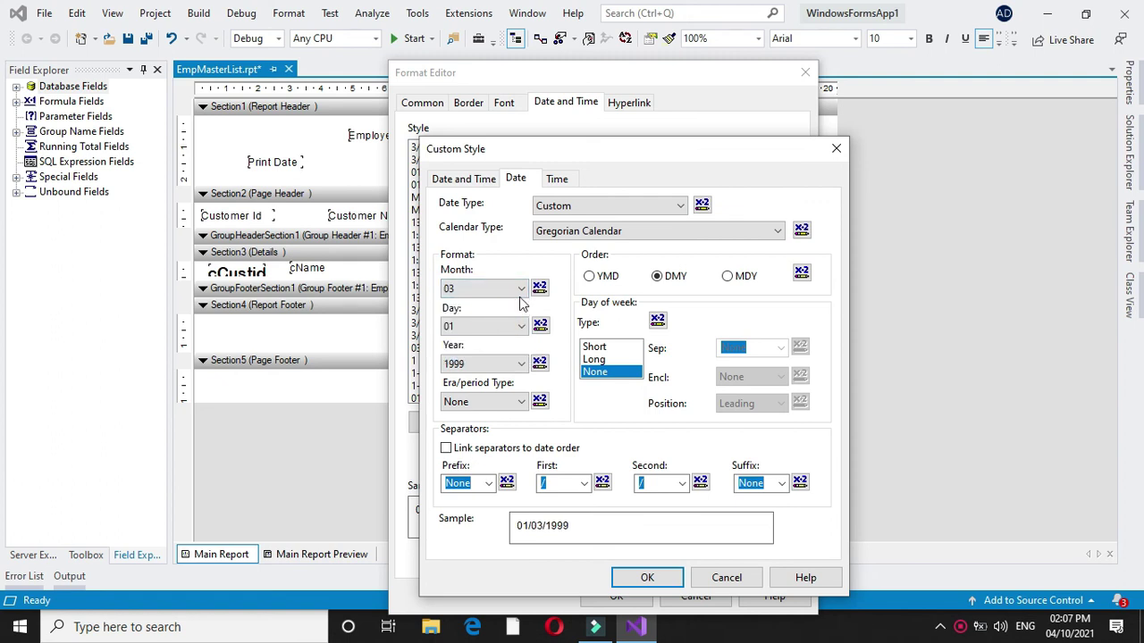
{"action": "left_click", "coordinate": [523, 290]}
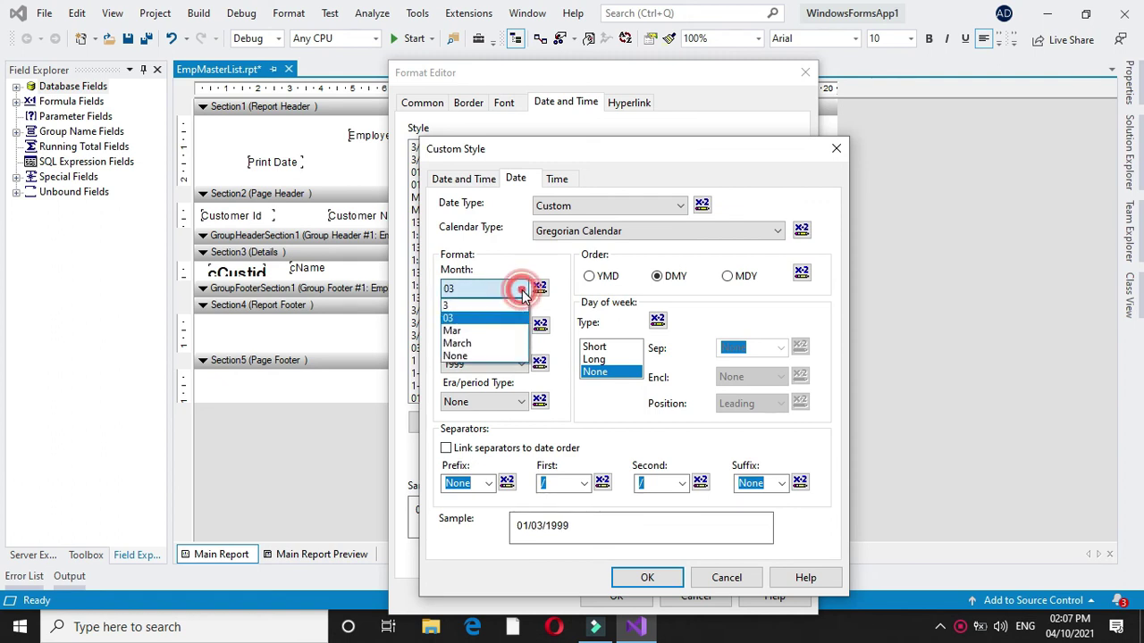
{"action": "left_click", "coordinate": [500, 333]}
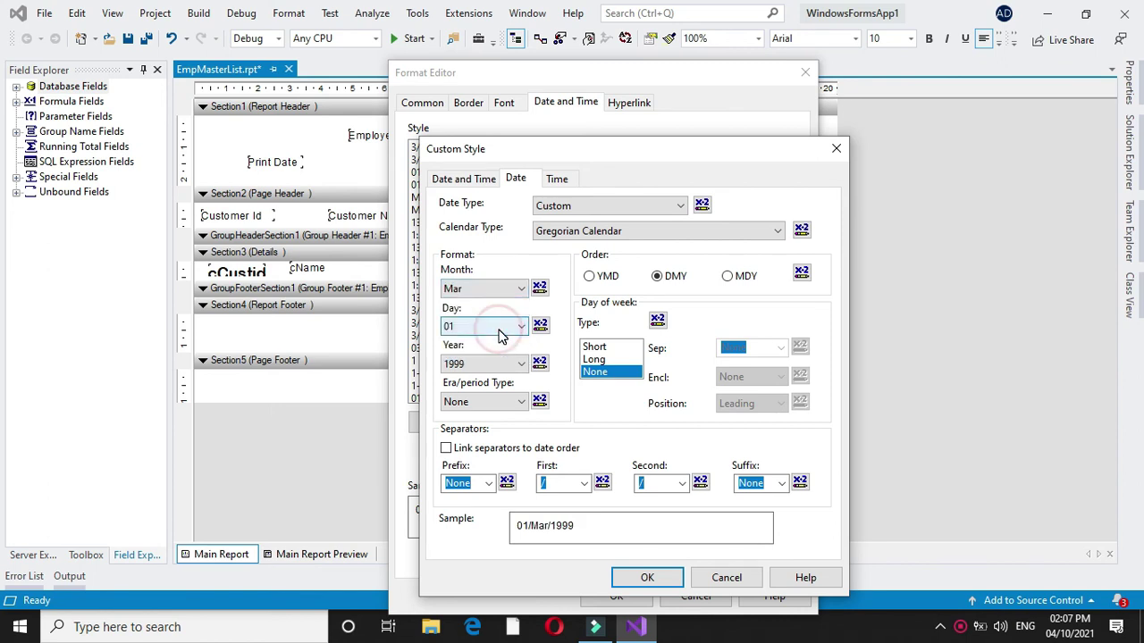
{"action": "left_click", "coordinate": [522, 292]}
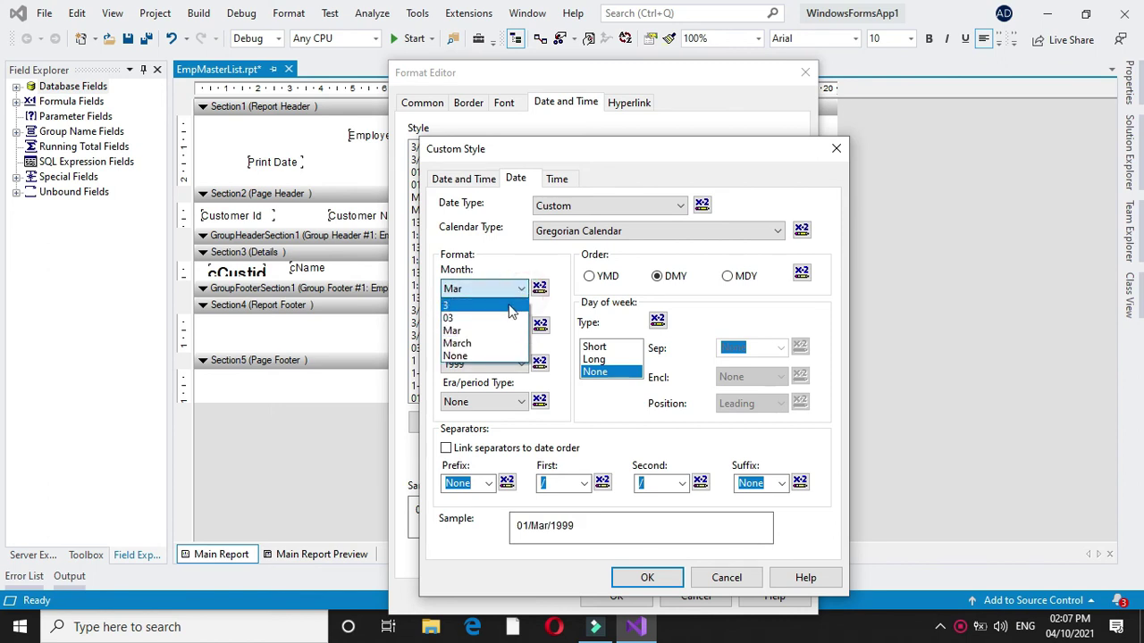
{"action": "left_click", "coordinate": [497, 311]}
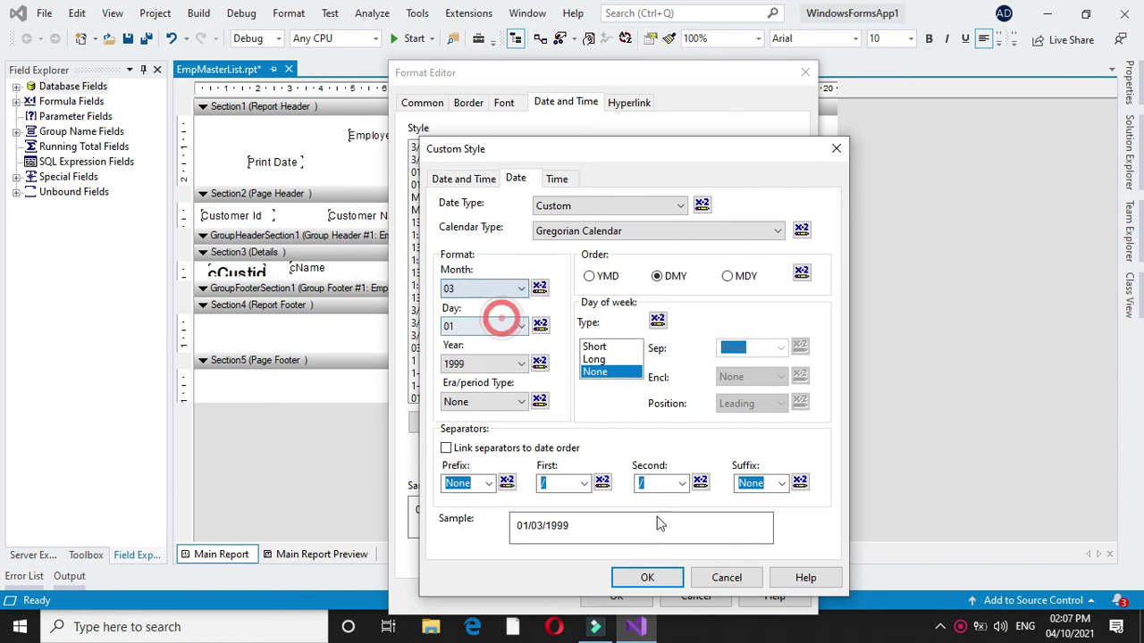
Apply the custom date style to the bdate field and preview the report's Birth Date column.
{"action": "left_click", "coordinate": [646, 577]}
{"action": "left_click", "coordinate": [613, 595]}
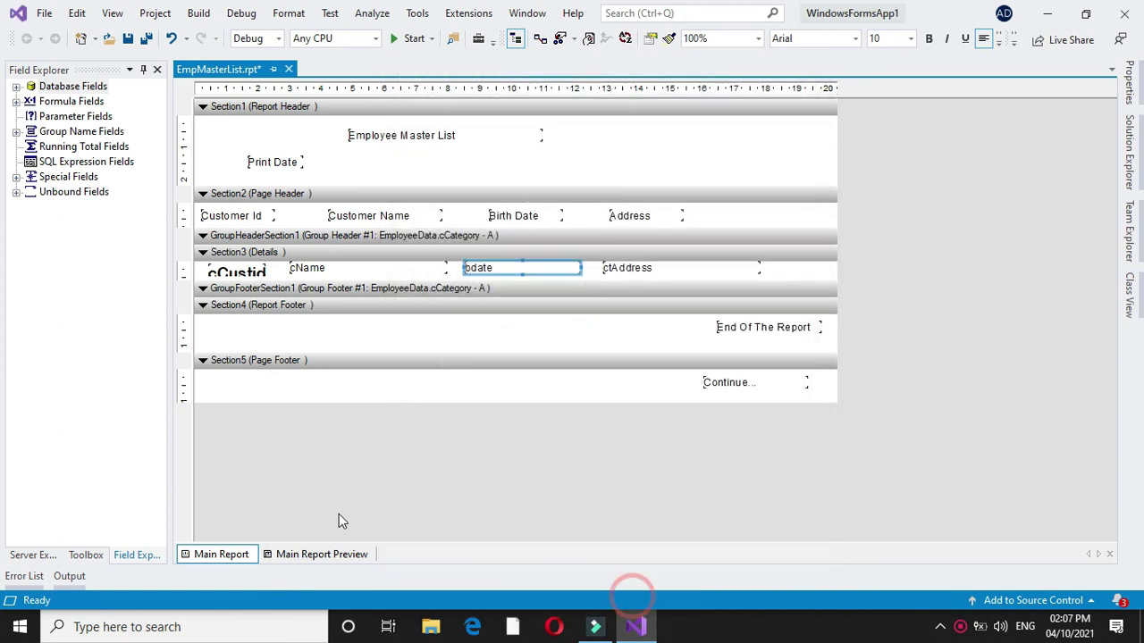
{"action": "left_click", "coordinate": [323, 554]}
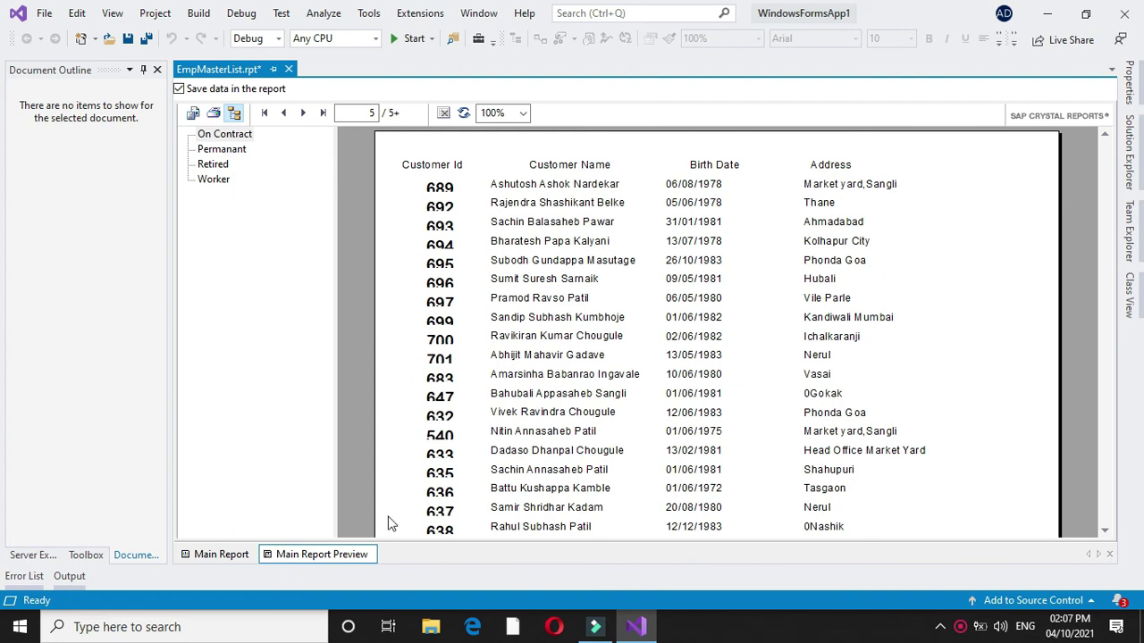
Insert a box around the page header's column titles, fit its upper edge just above the titles, and preview the report.
{"action": "left_click", "coordinate": [217, 555]}
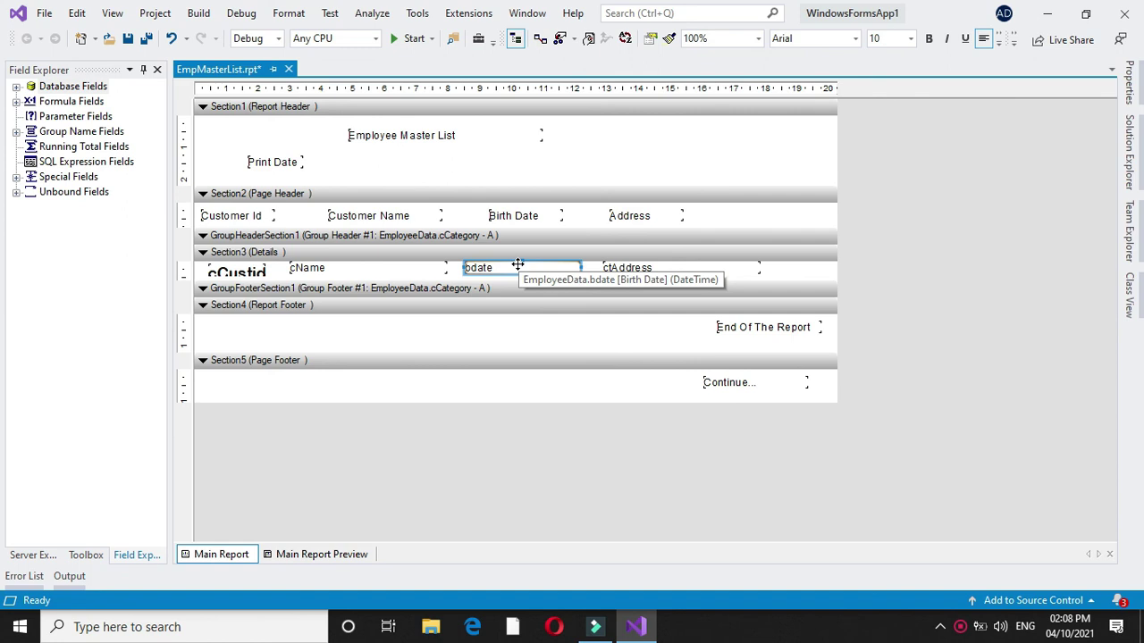
{"action": "left_click", "coordinate": [418, 14]}
{"action": "mouse_move", "coordinate": [458, 17]}
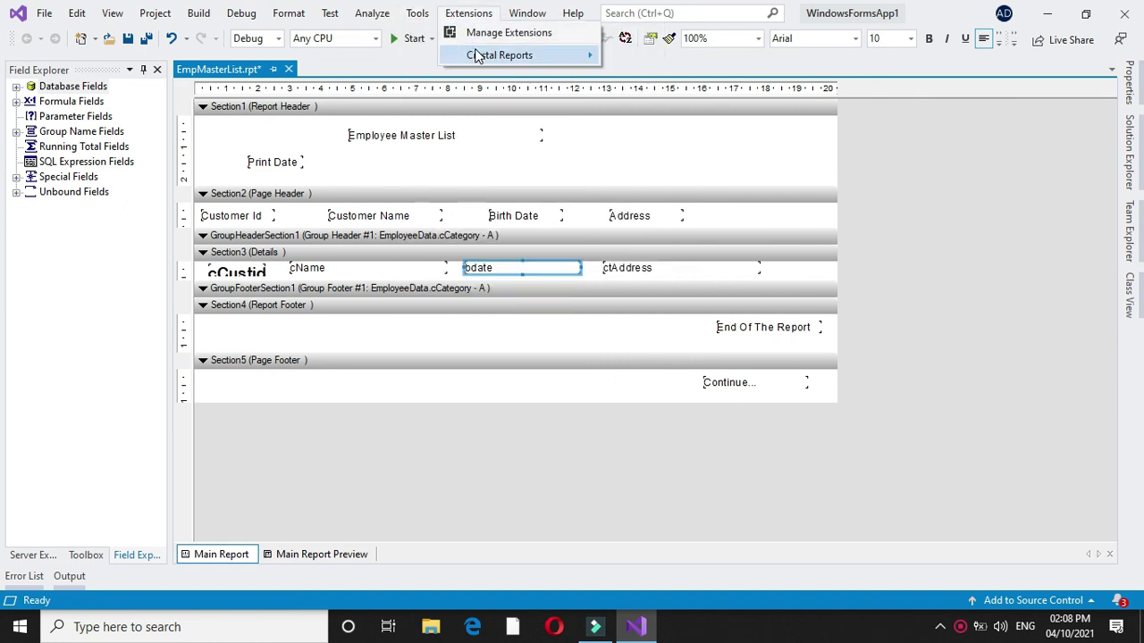
{"action": "mouse_move", "coordinate": [481, 55]}
{"action": "mouse_move", "coordinate": [661, 60]}
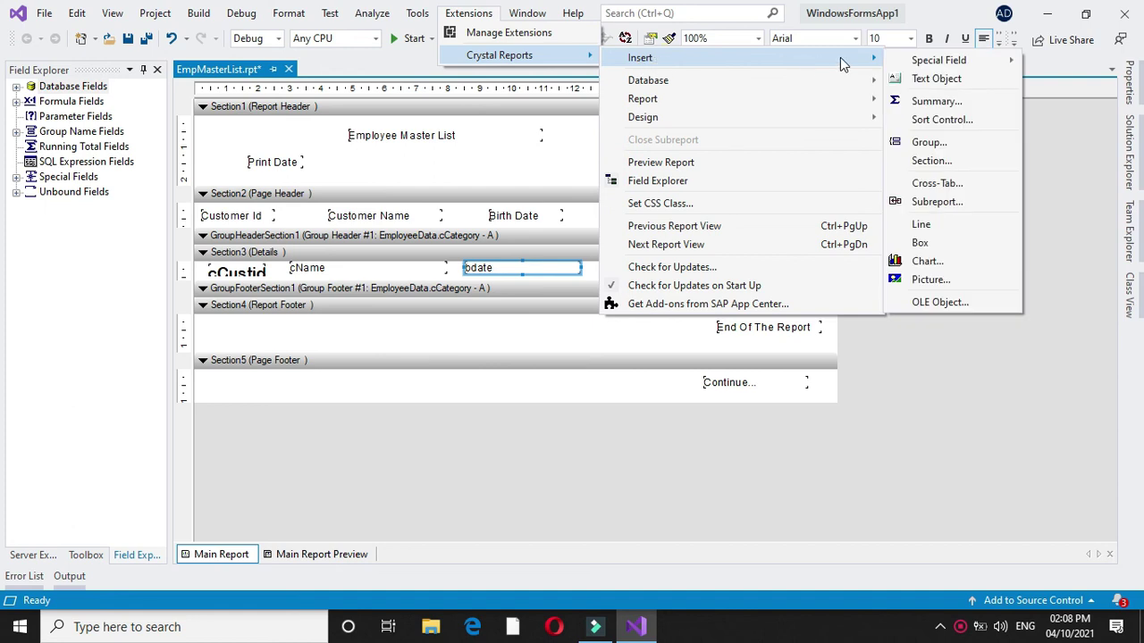
{"action": "left_click", "coordinate": [929, 227]}
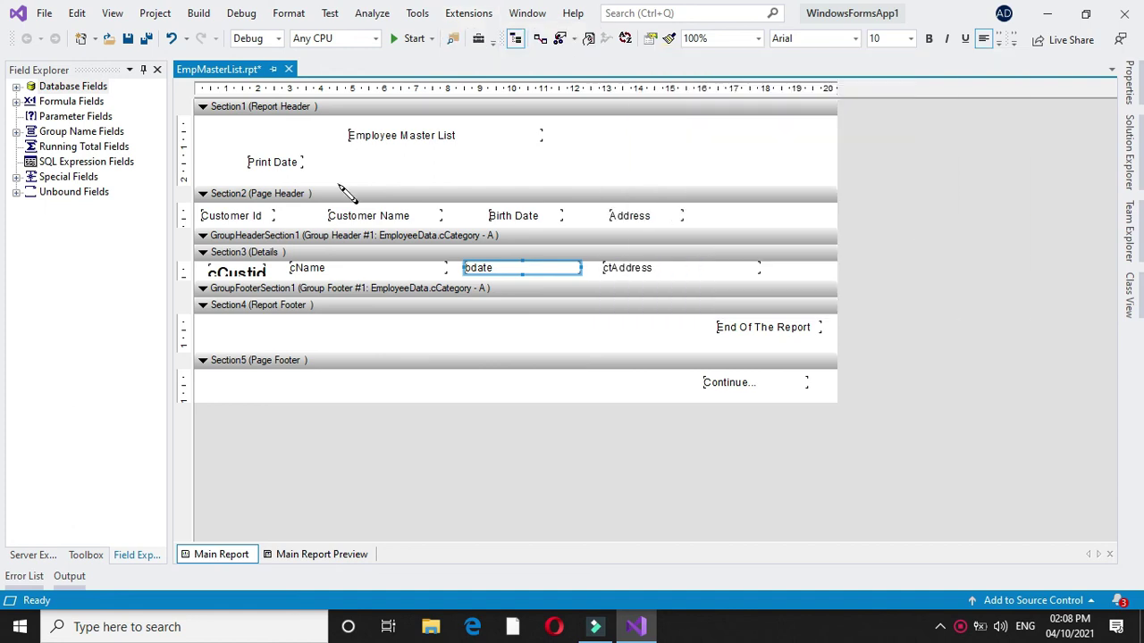
{"action": "mouse_move", "coordinate": [199, 204]}
{"action": "left_mouse_down"}
{"action": "mouse_move", "coordinate": [300, 234]}
{"action": "mouse_move", "coordinate": [837, 240]}
{"action": "mouse_move", "coordinate": [830, 229]}
{"action": "left_mouse_up"}
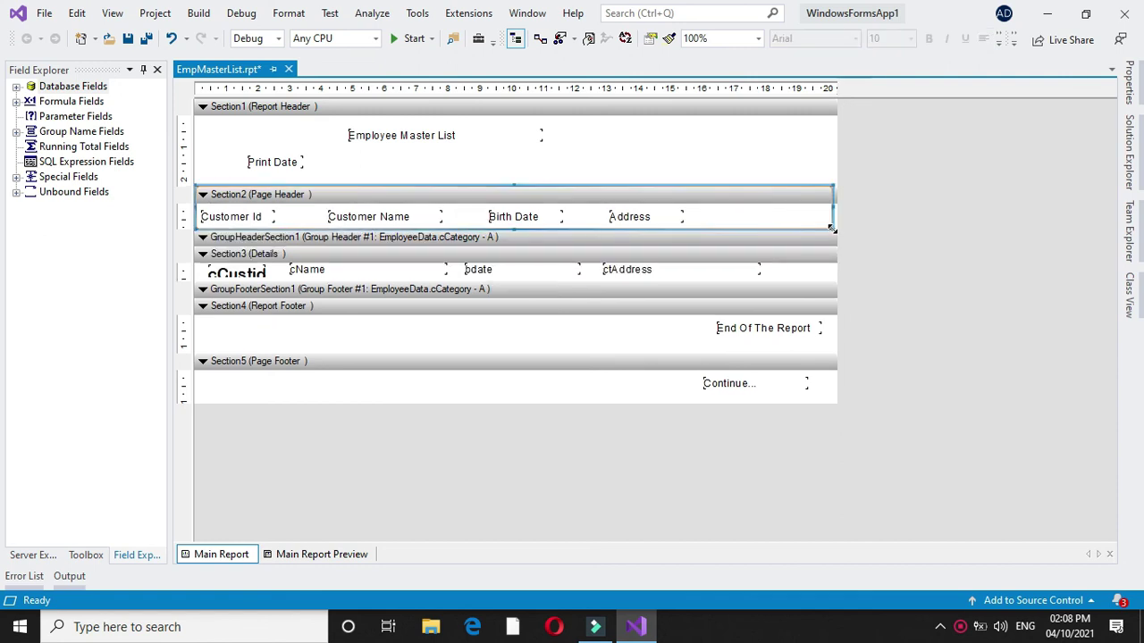
{"action": "left_click_drag", "start_coordinate": [513, 185], "coordinate": [513, 209]}
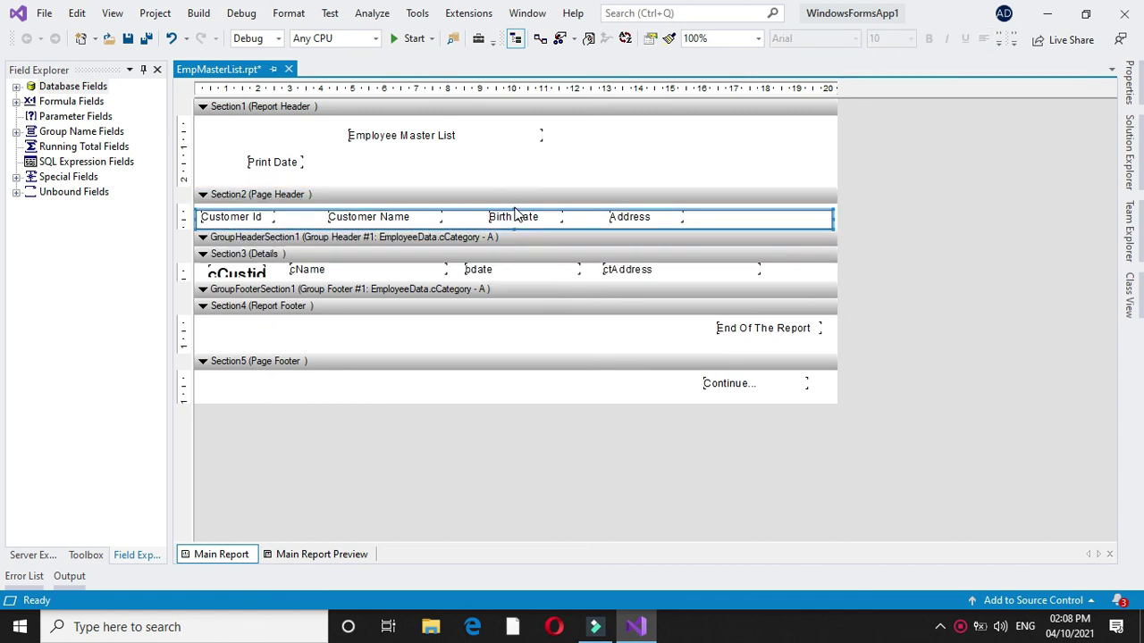
{"action": "left_click", "coordinate": [315, 555]}
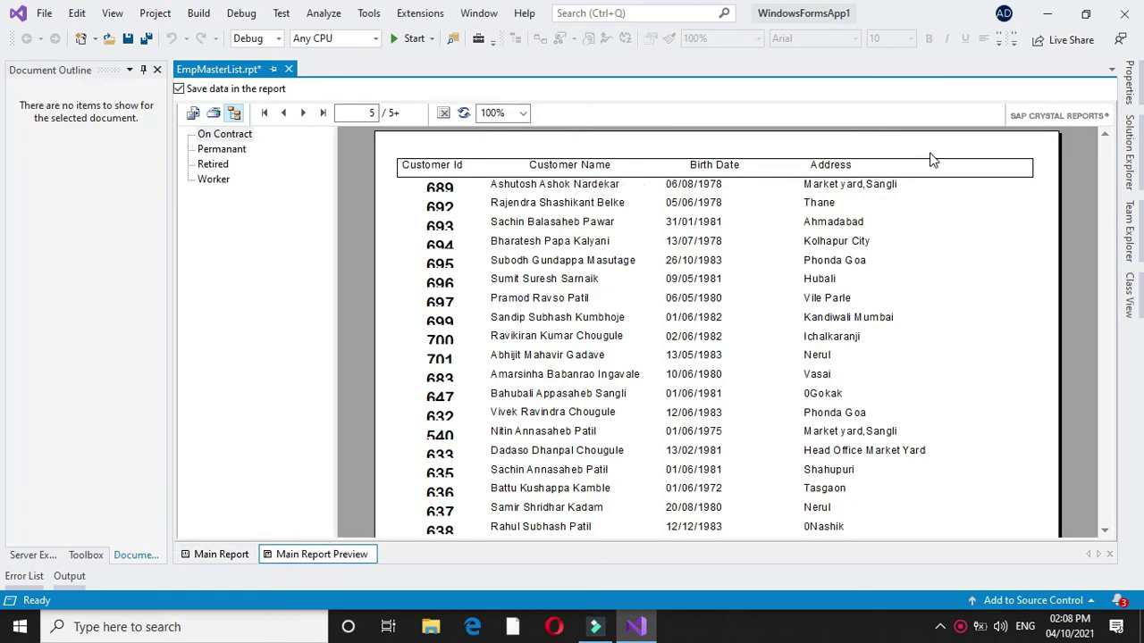
Draw a vertical line from the header box's left edge down through the Details section and align the box with it.
{"action": "left_click", "coordinate": [221, 554]}
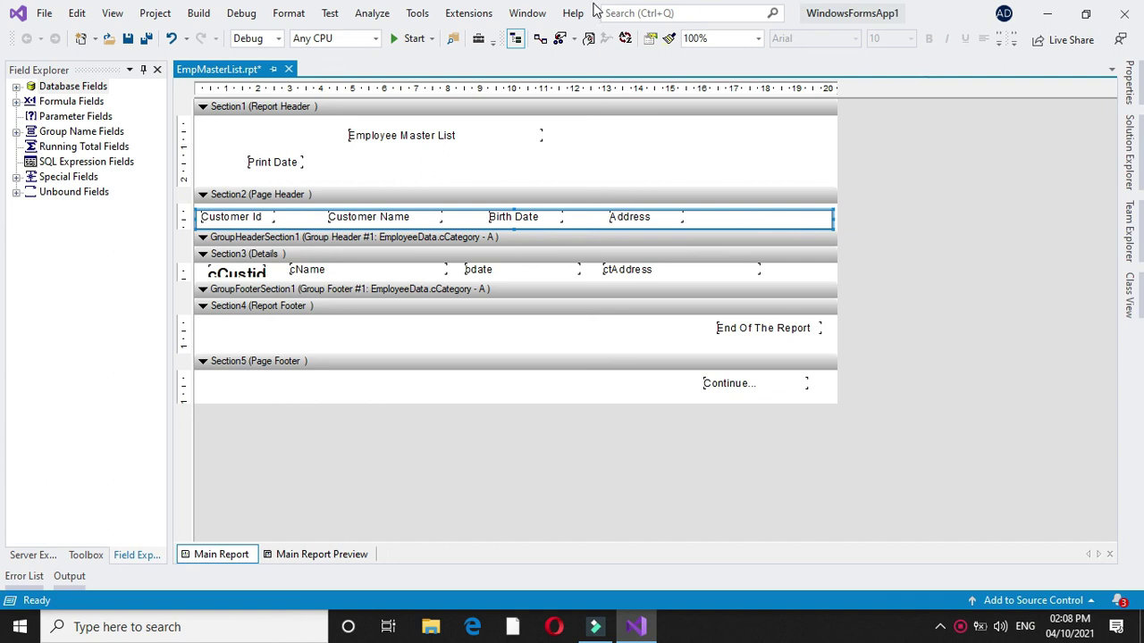
{"action": "left_click", "coordinate": [468, 14]}
{"action": "mouse_move", "coordinate": [473, 55]}
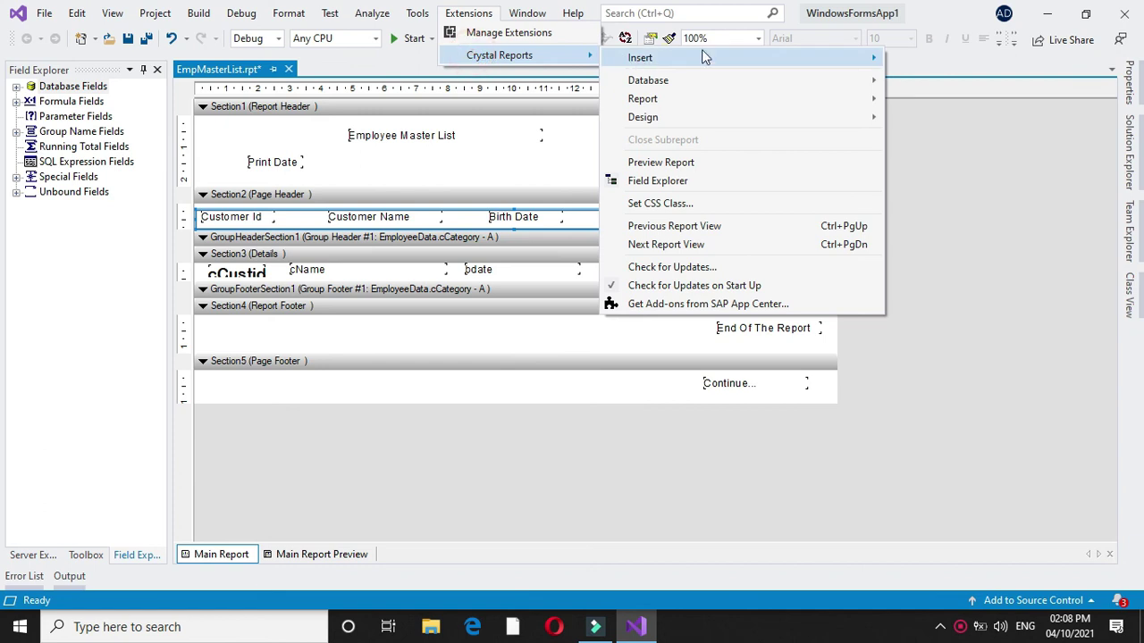
{"action": "mouse_move", "coordinate": [679, 57]}
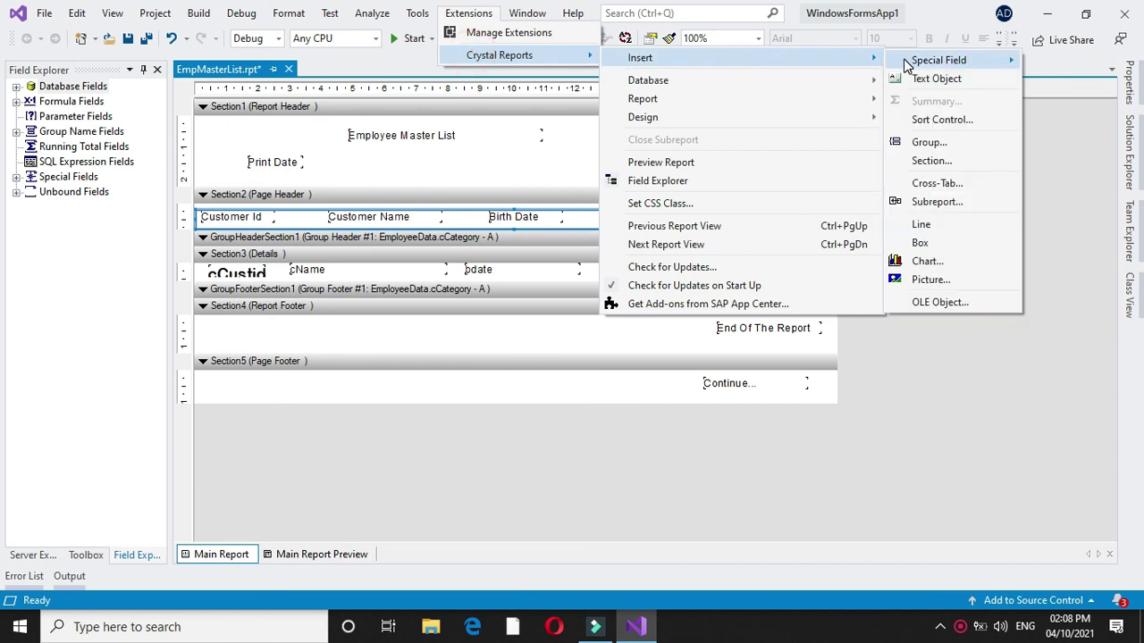
{"action": "left_click", "coordinate": [933, 225]}
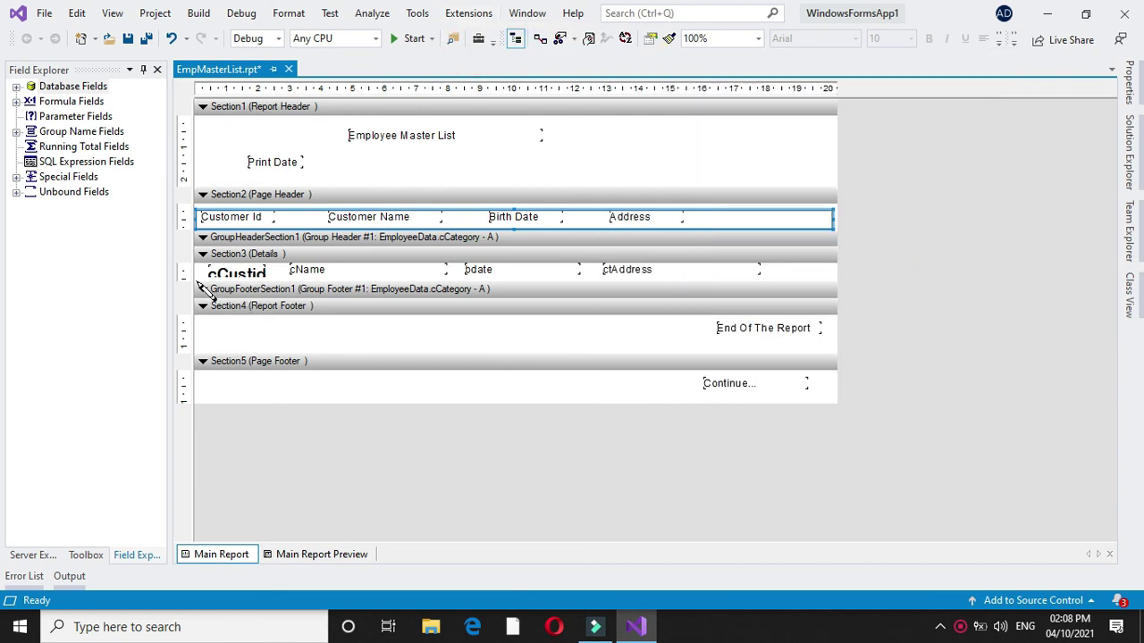
{"action": "left_click_drag", "start_coordinate": [198, 211], "coordinate": [205, 268]}
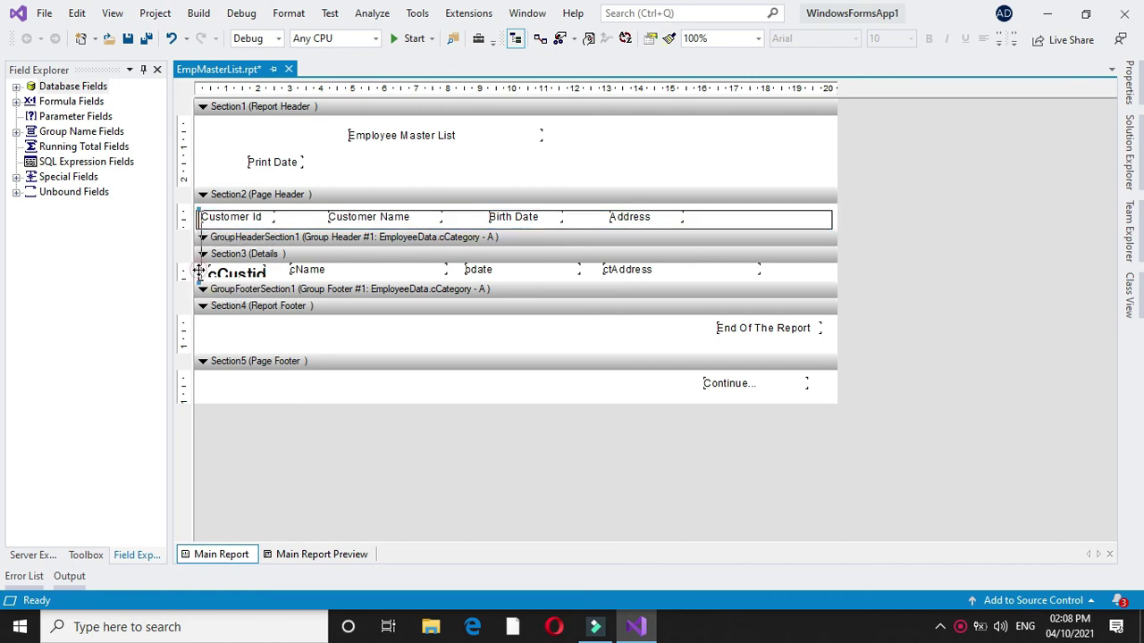
{"action": "left_click", "coordinate": [286, 220]}
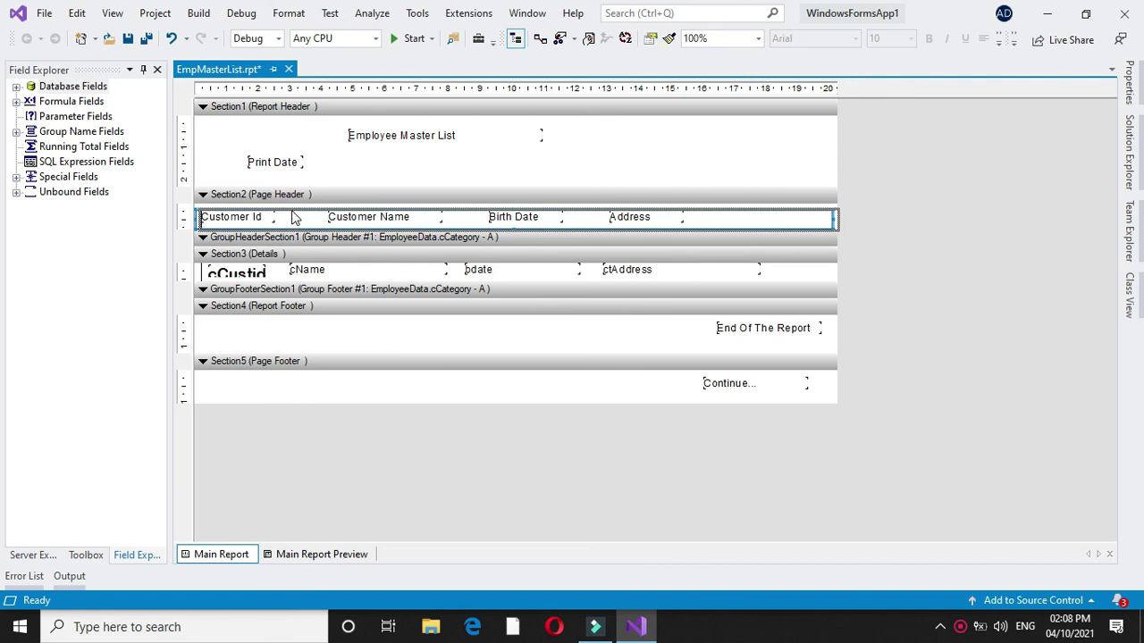
Copy the vertical line and place copies after the Customer Id, Customer Name and Birth Date columns and near the header box's right edge.
{"action": "left_click", "coordinate": [204, 273]}
{"action": "left_click_drag", "start_coordinate": [203, 268], "coordinate": [286, 215]}
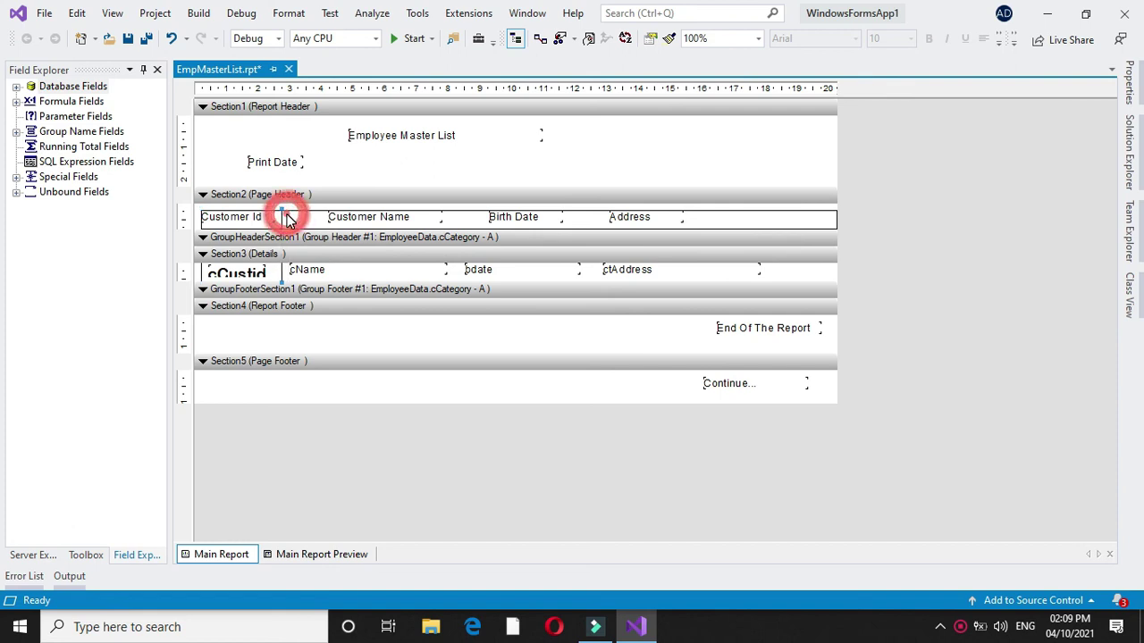
{"action": "left_click", "coordinate": [458, 212]}
{"action": "key", "text": "ctrl+v"}
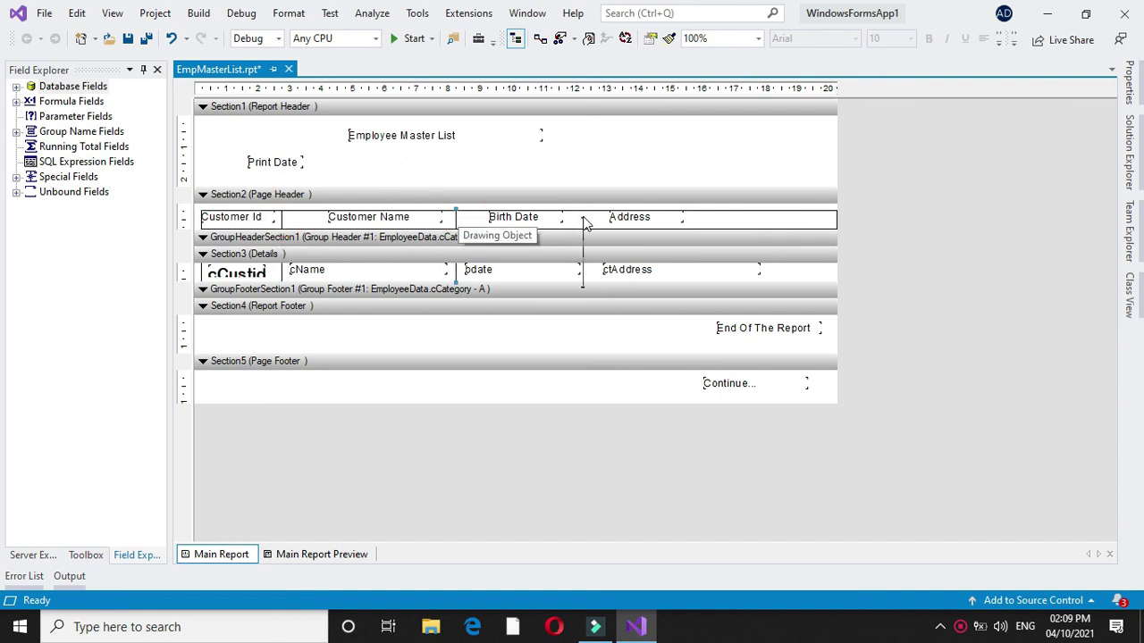
{"action": "left_click", "coordinate": [585, 217]}
{"action": "key", "text": "ctrl+v"}
{"action": "left_click", "coordinate": [830, 217]}
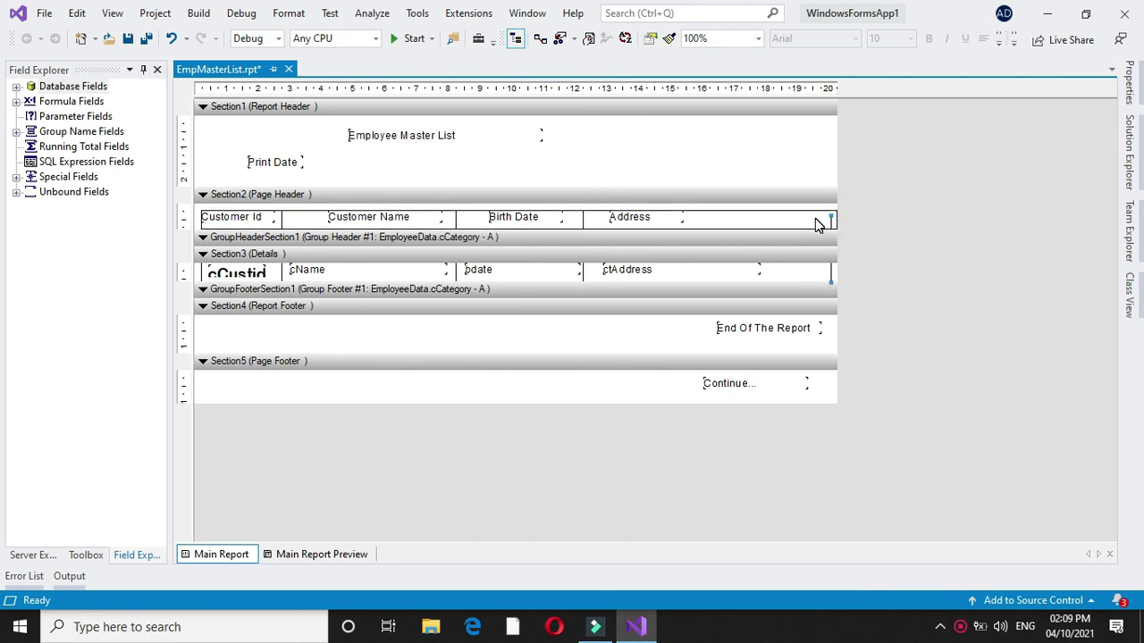
Align the right edge of the page header box with the last vertical line and check it in the report preview.
{"action": "left_click", "coordinate": [836, 217]}
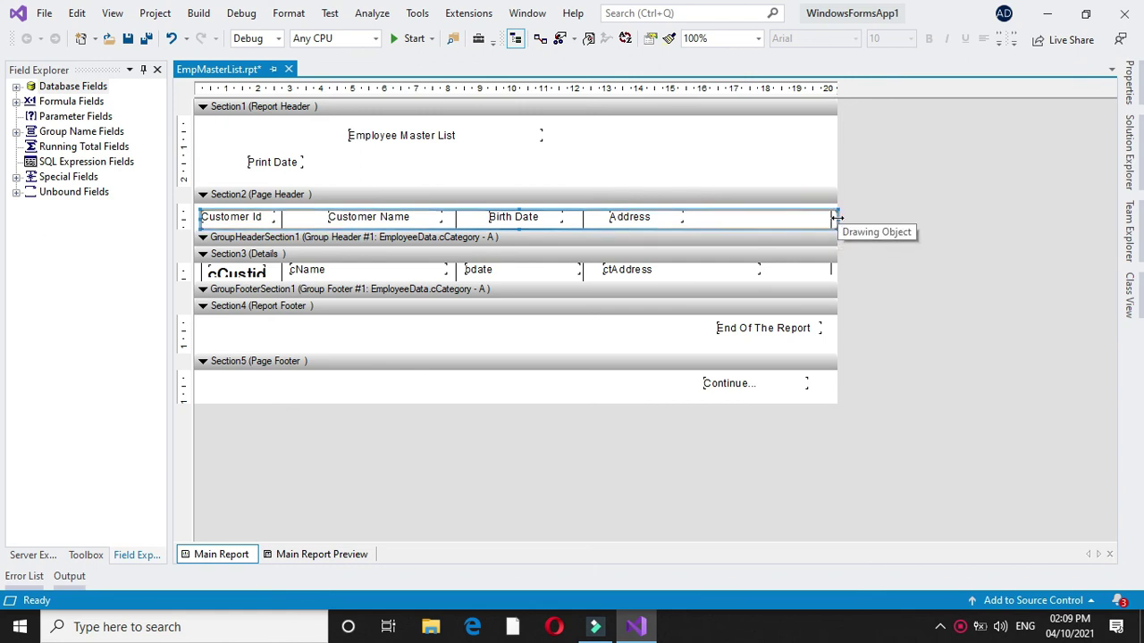
{"action": "left_click", "coordinate": [320, 554]}
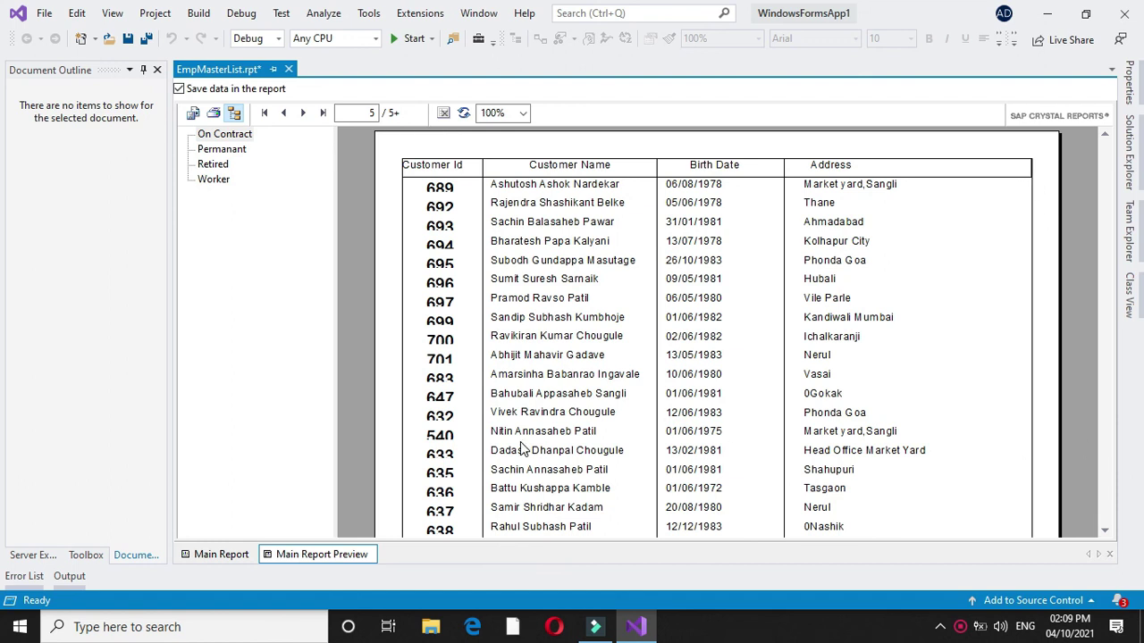
{"action": "left_click", "coordinate": [222, 554]}
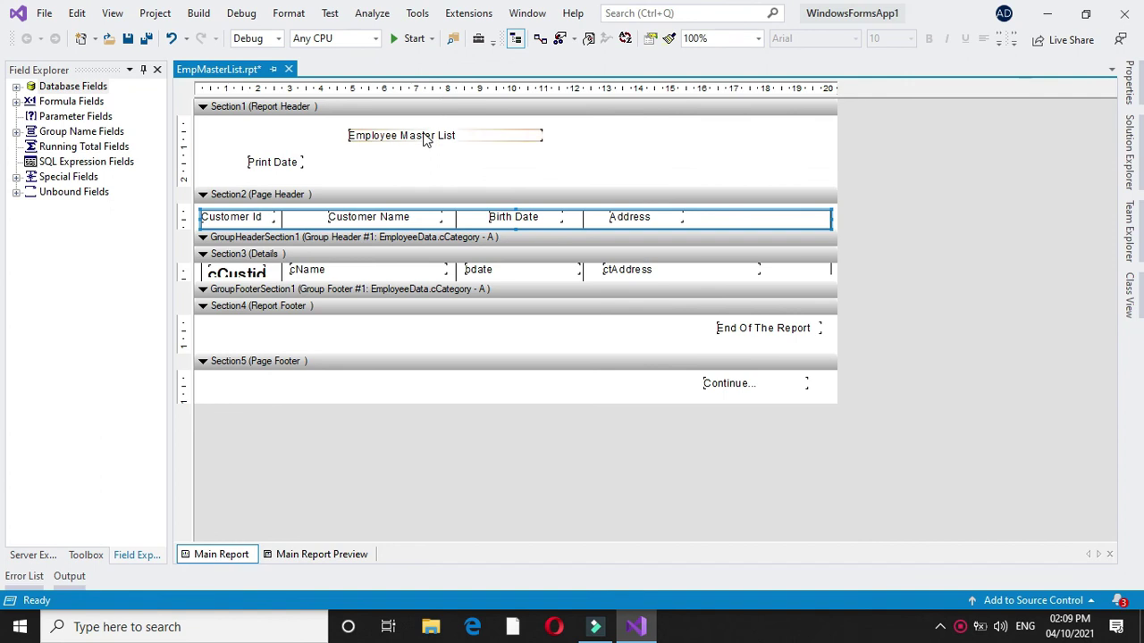
Format the Employee Master List title in the report header with bold style and font size 16.
{"action": "left_click", "coordinate": [424, 136]}
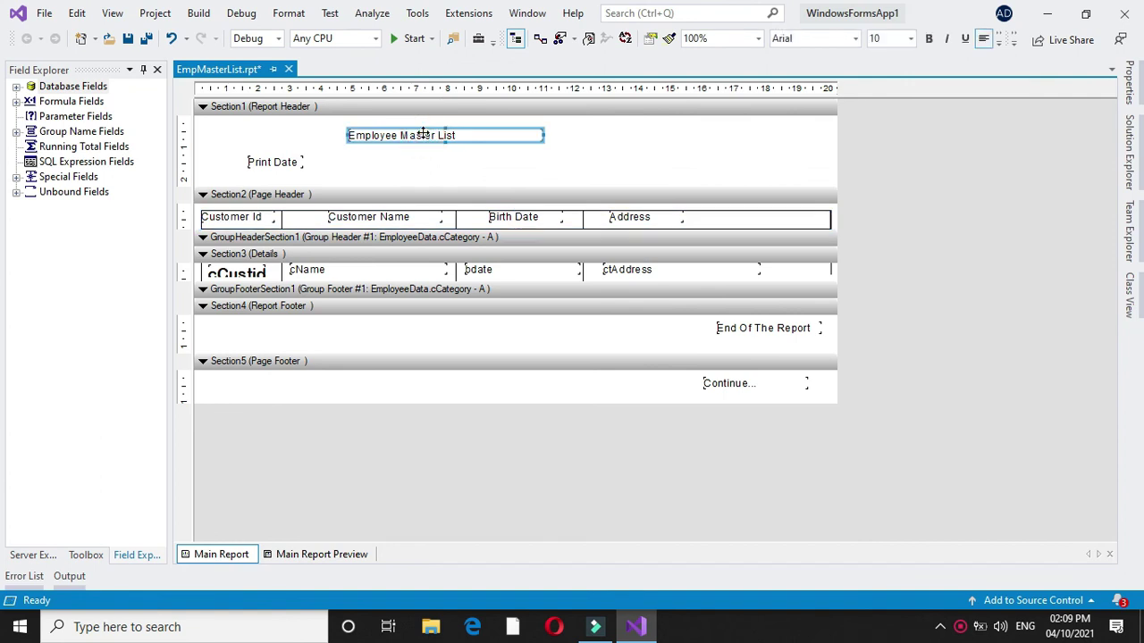
{"action": "right_click", "coordinate": [425, 134]}
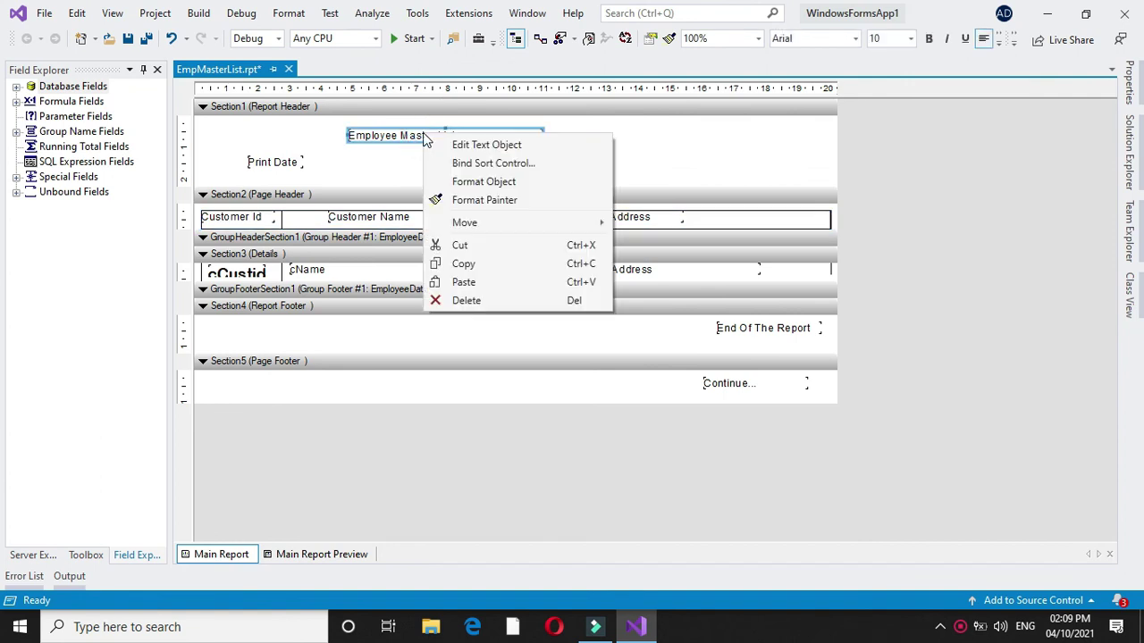
{"action": "left_click", "coordinate": [456, 178]}
{"action": "left_click", "coordinate": [514, 107]}
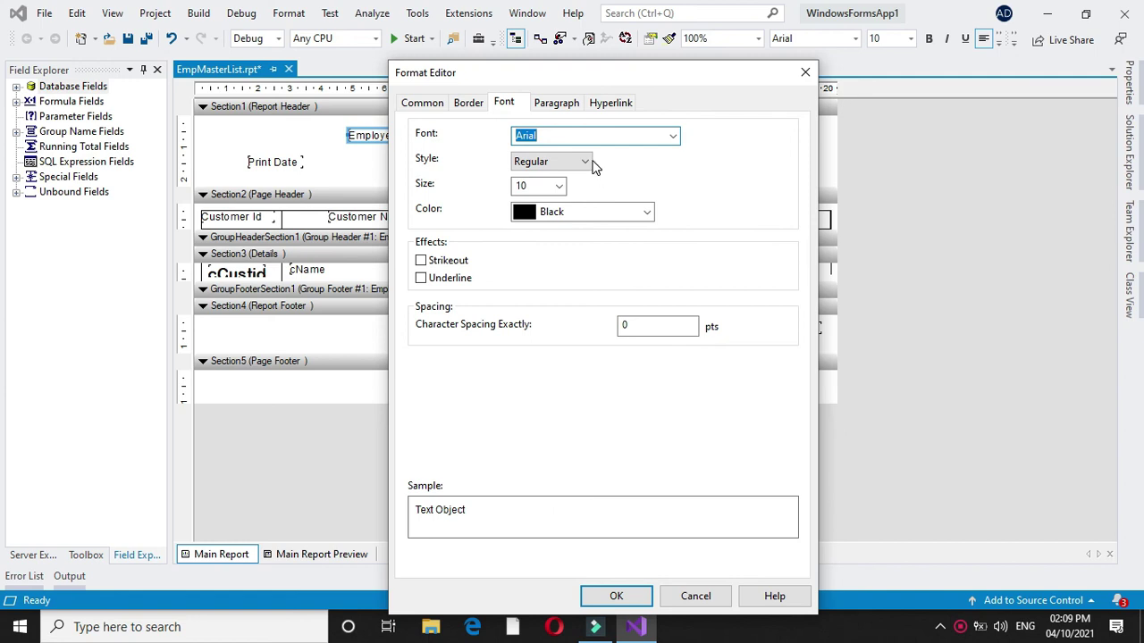
{"action": "left_click", "coordinate": [584, 161]}
{"action": "left_click", "coordinate": [569, 202]}
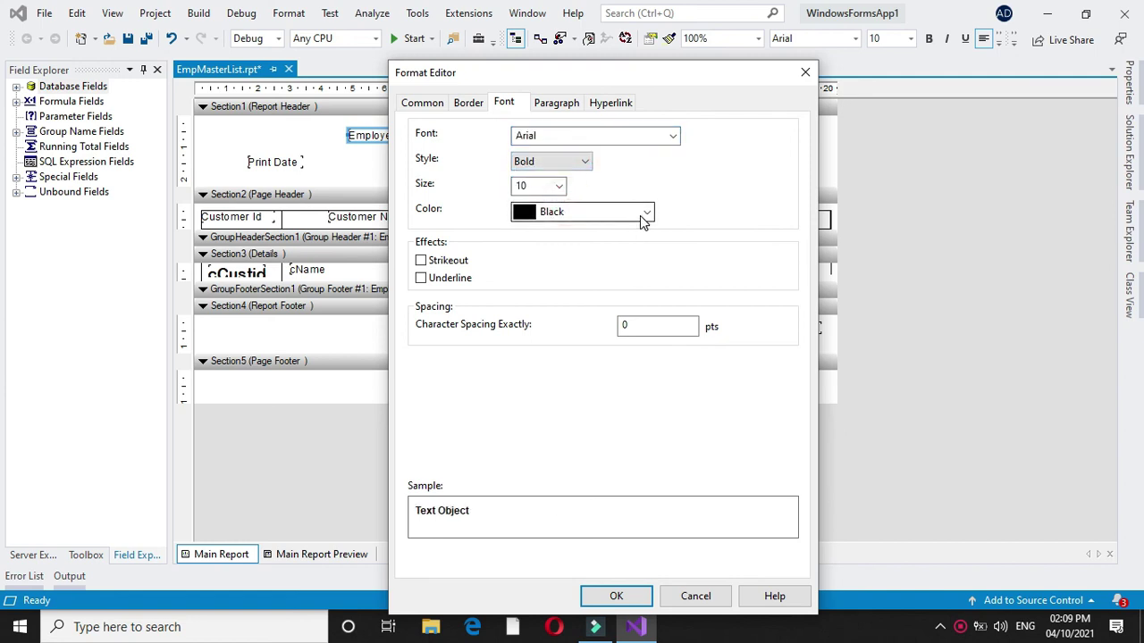
{"action": "left_click", "coordinate": [555, 185]}
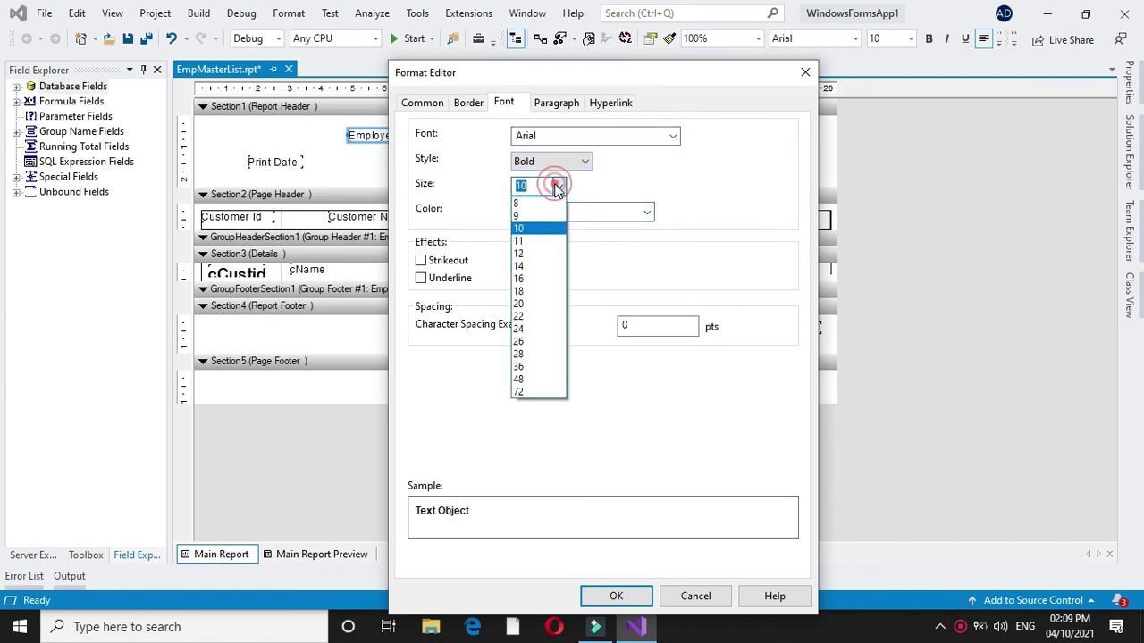
{"action": "left_click", "coordinate": [540, 279]}
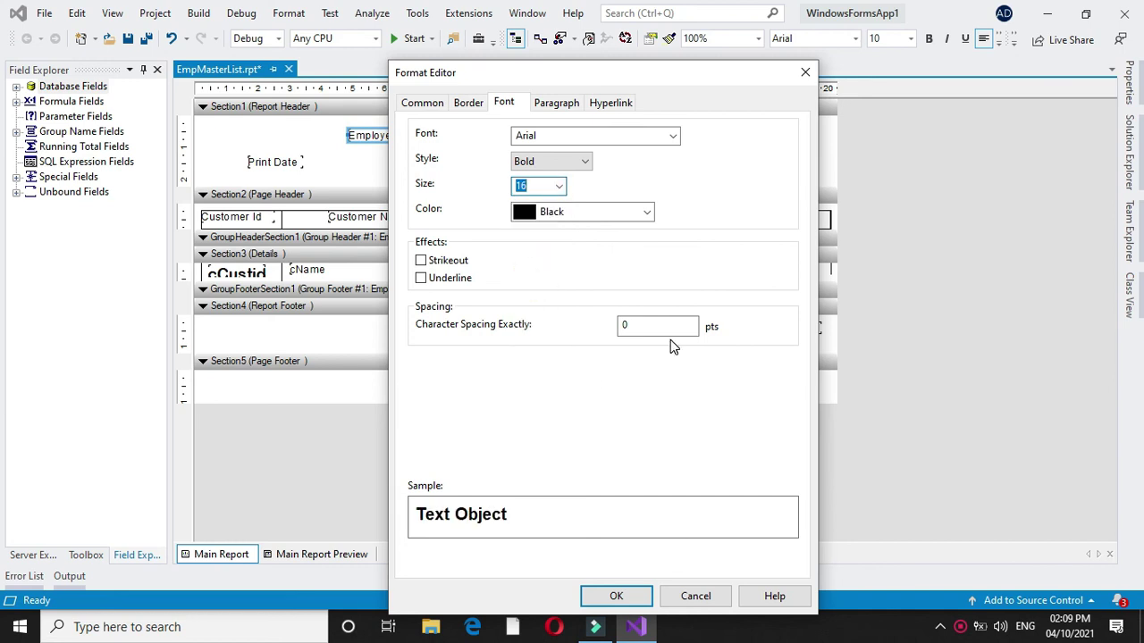
Set the title's horizontal alignment to Centered, apply the formatting, and preview the report's first page.
{"action": "left_click", "coordinate": [436, 103]}
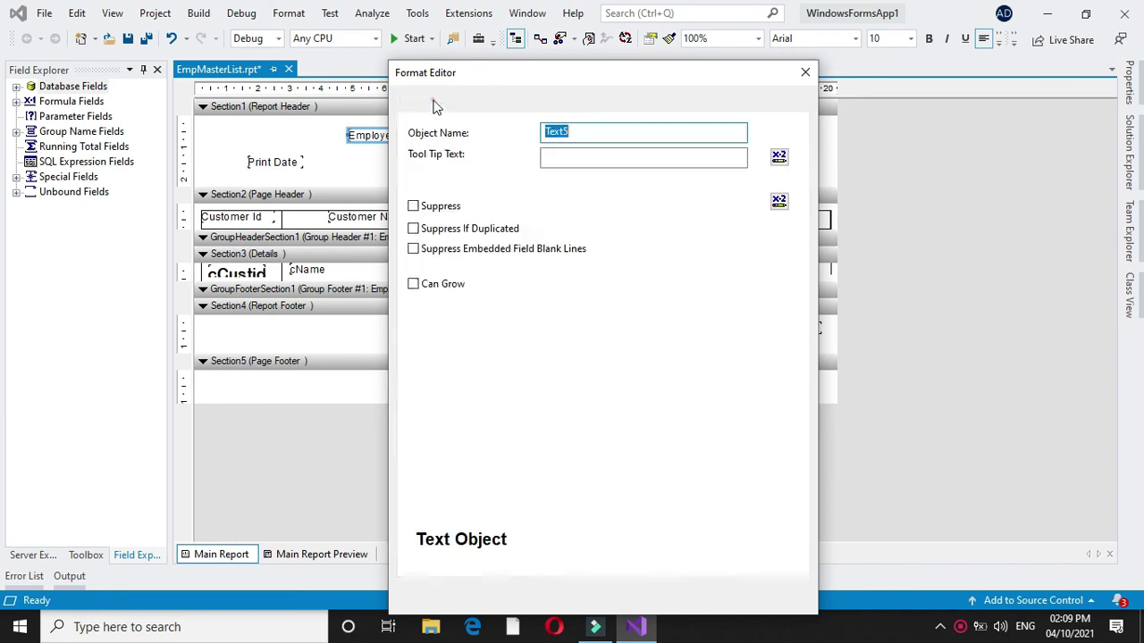
{"action": "left_click", "coordinate": [647, 345]}
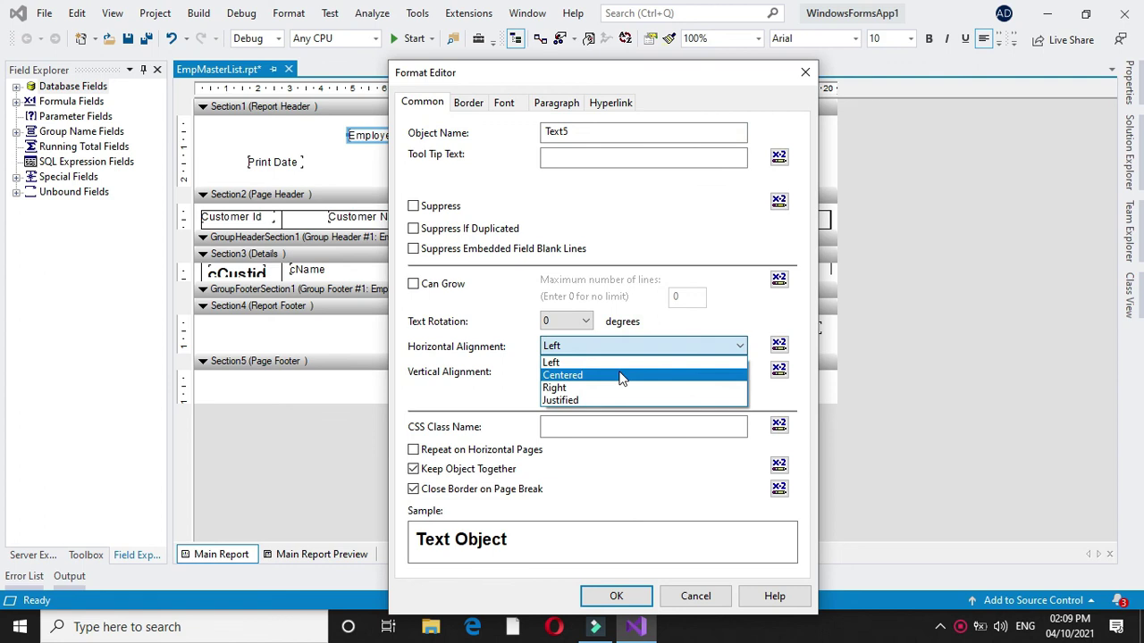
{"action": "left_click", "coordinate": [621, 375]}
{"action": "left_click", "coordinate": [647, 596]}
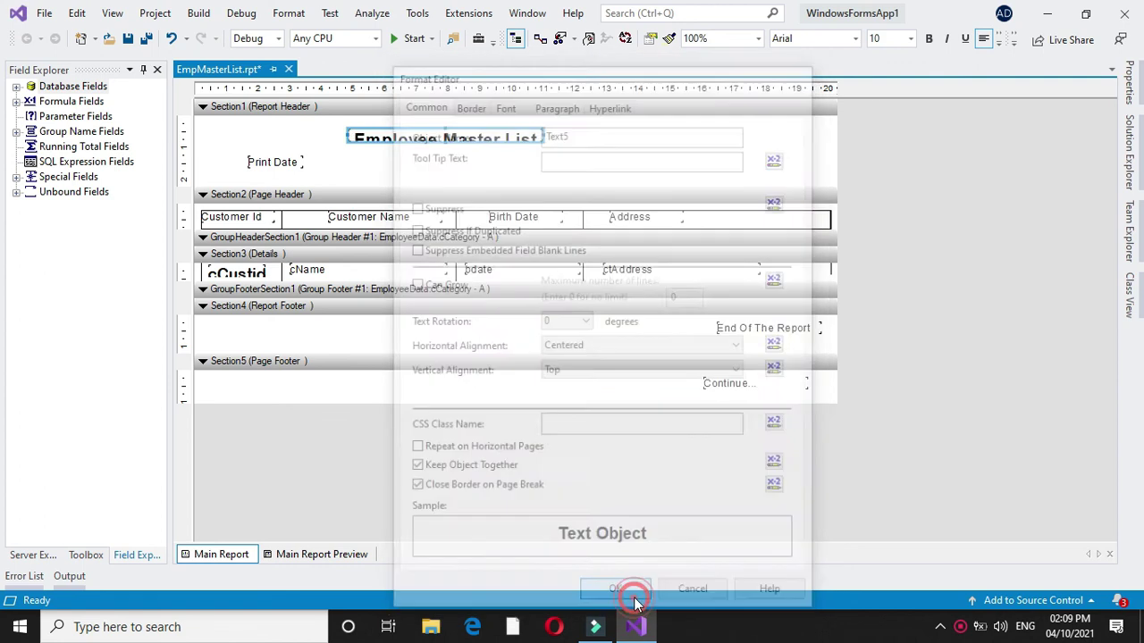
{"action": "left_click", "coordinate": [336, 556]}
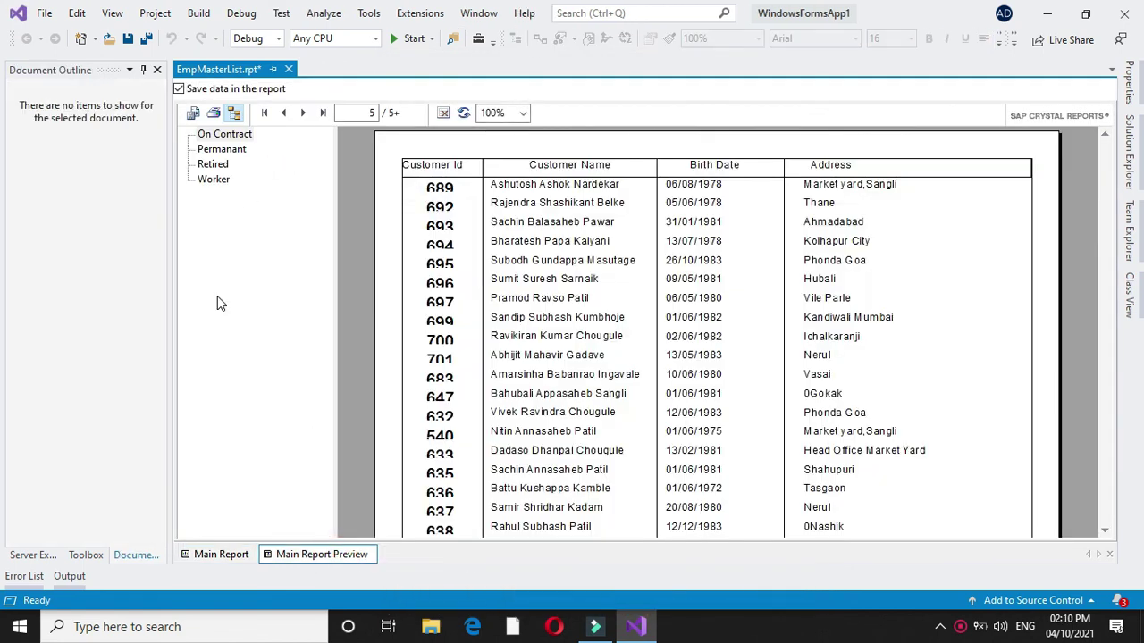
{"action": "left_click", "coordinate": [263, 113]}
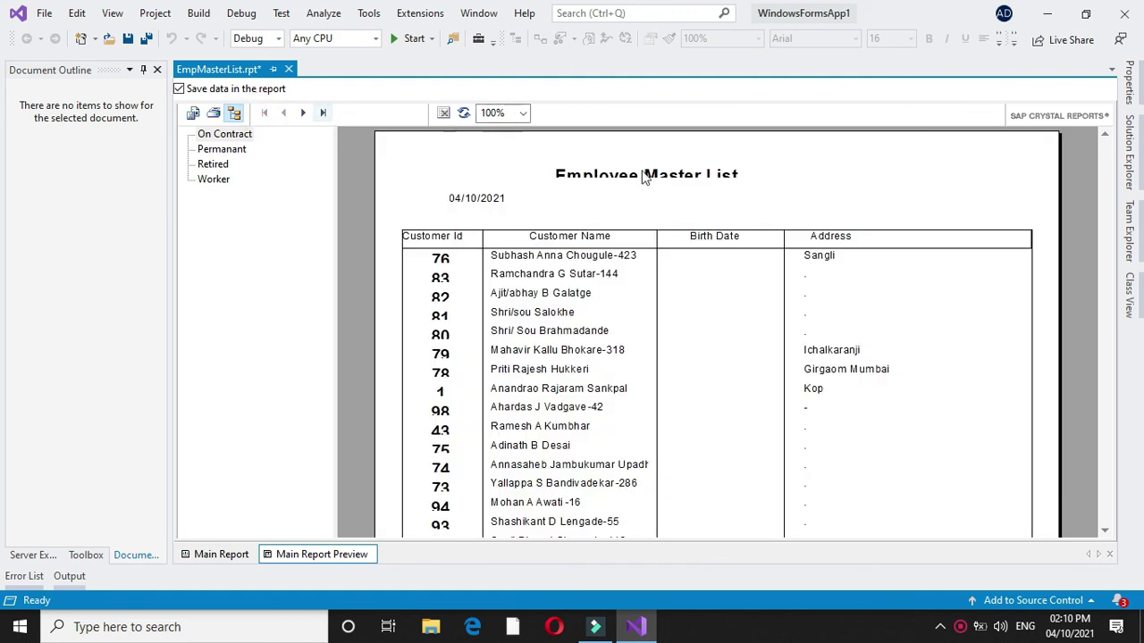
Make the title's text object taller to fit its text, move it slightly lower in the report header, and preview the report.
{"action": "left_click", "coordinate": [247, 556]}
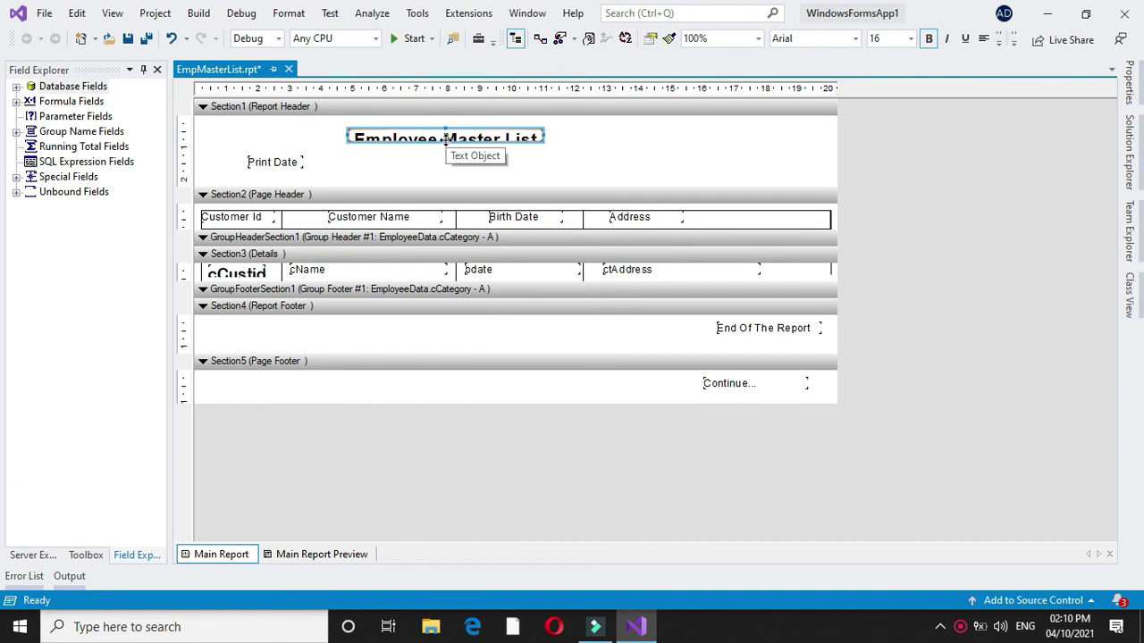
{"action": "left_click_drag", "start_coordinate": [444, 140], "coordinate": [454, 157]}
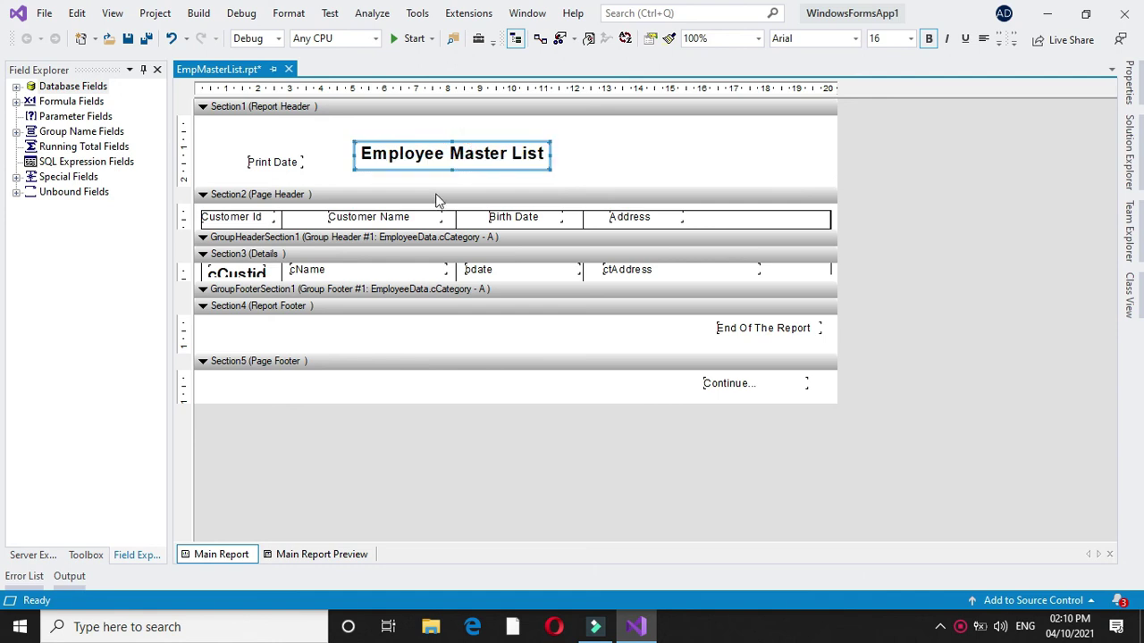
{"action": "left_click", "coordinate": [322, 554]}
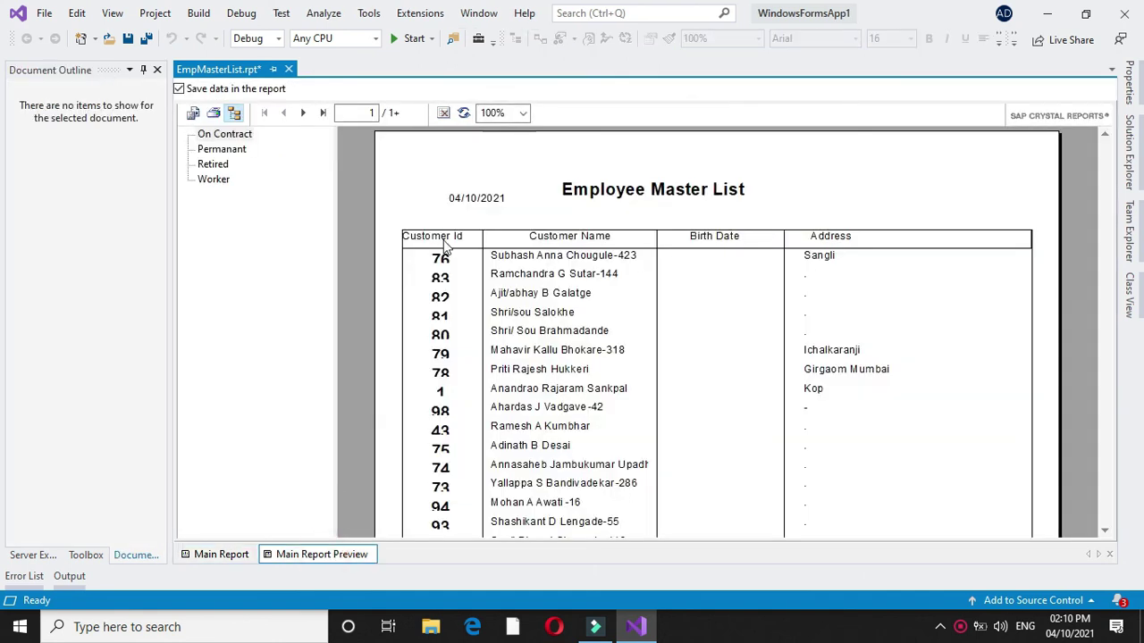